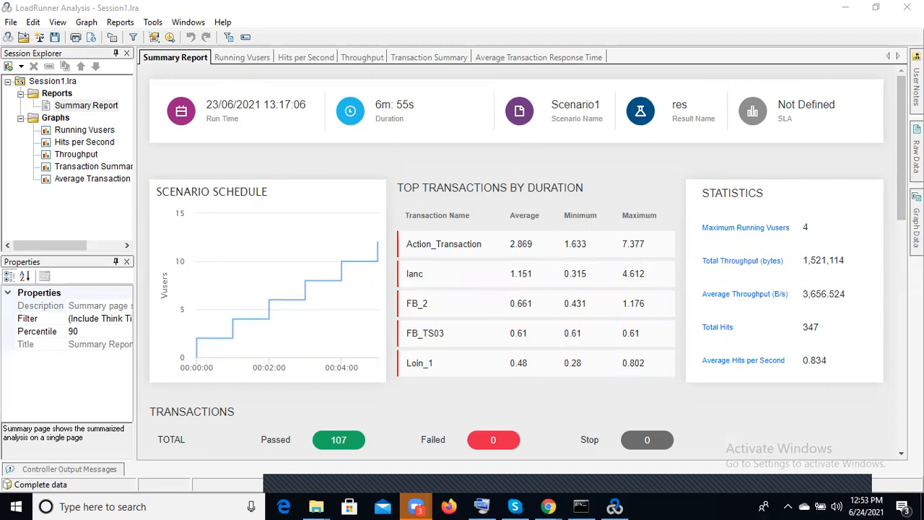
Review the summary report from the run overview and statistics through the transactions table to the HTTP responses
left_click_drag(901, 155, 901, 299)
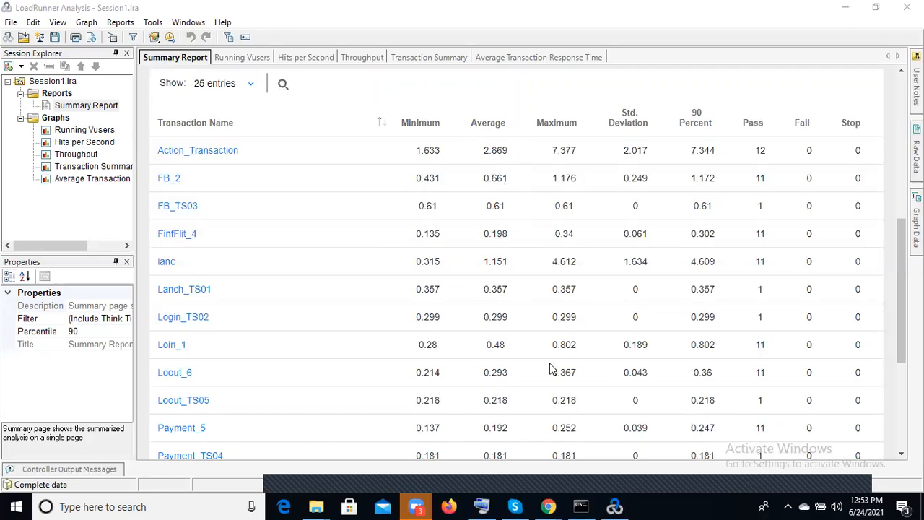
left_click_drag(901, 274, 900, 101)
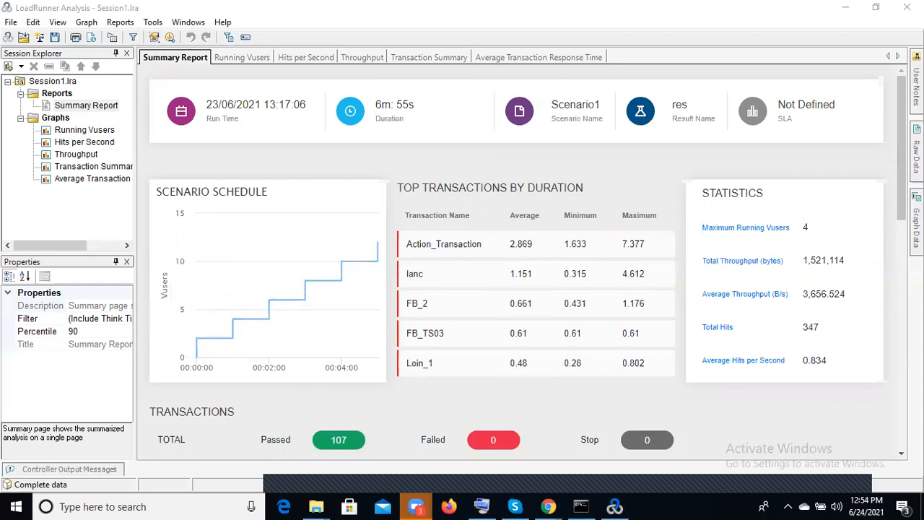
scroll(527, 263, "down", 2)
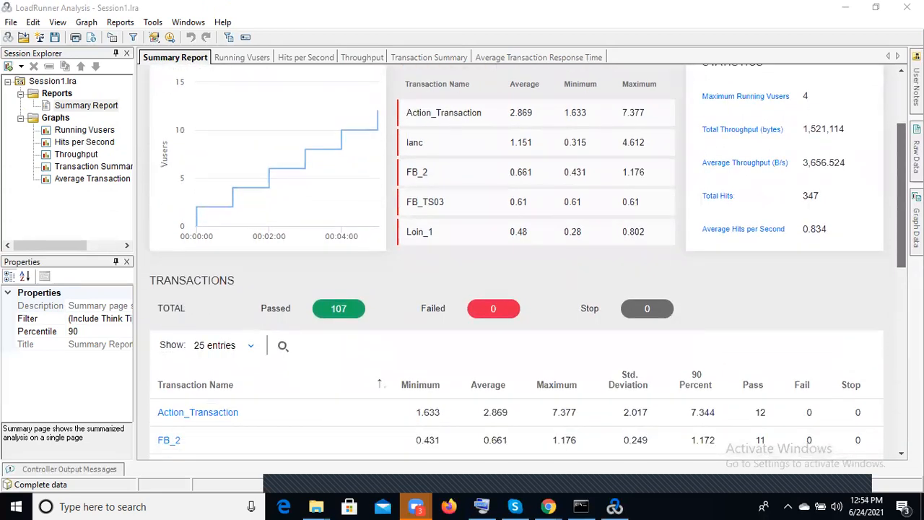
scroll(527, 262, "down", 3)
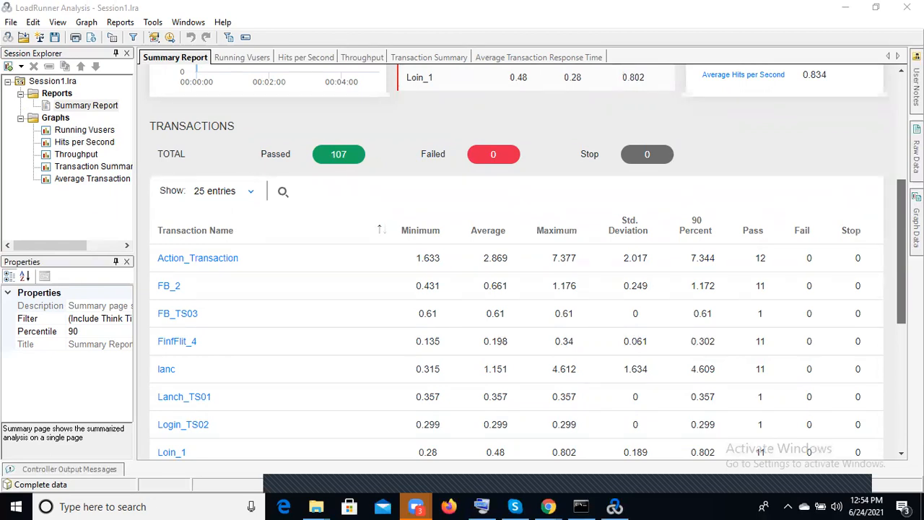
scroll(862, 344, "down", 5)
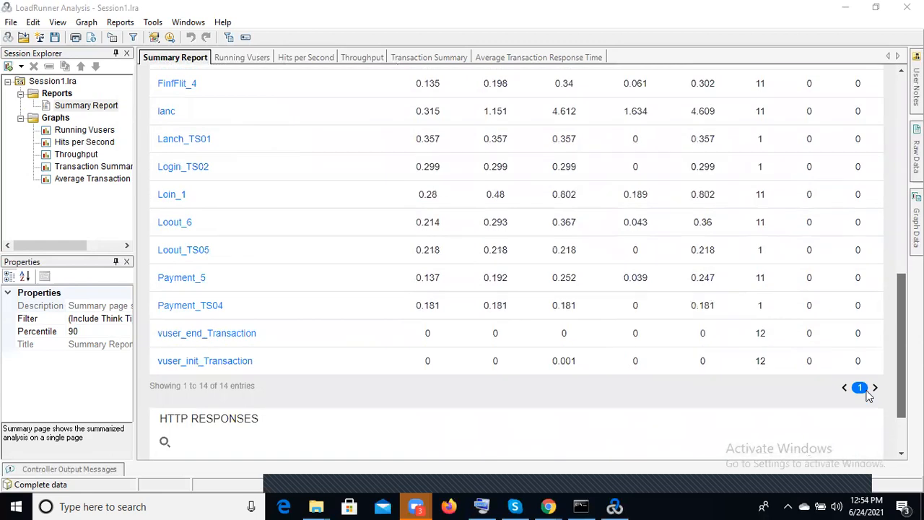
scroll(870, 396, "down", 2)
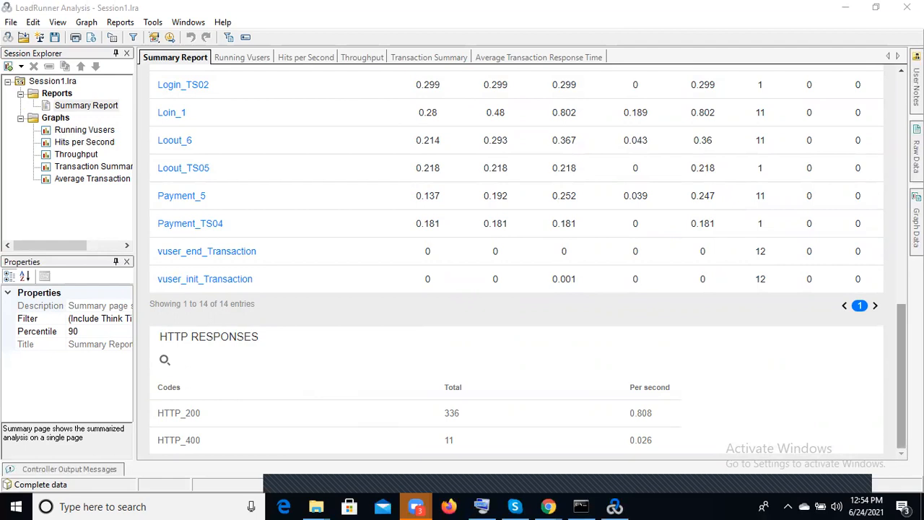
left_click_drag(901, 345, 894, 100)
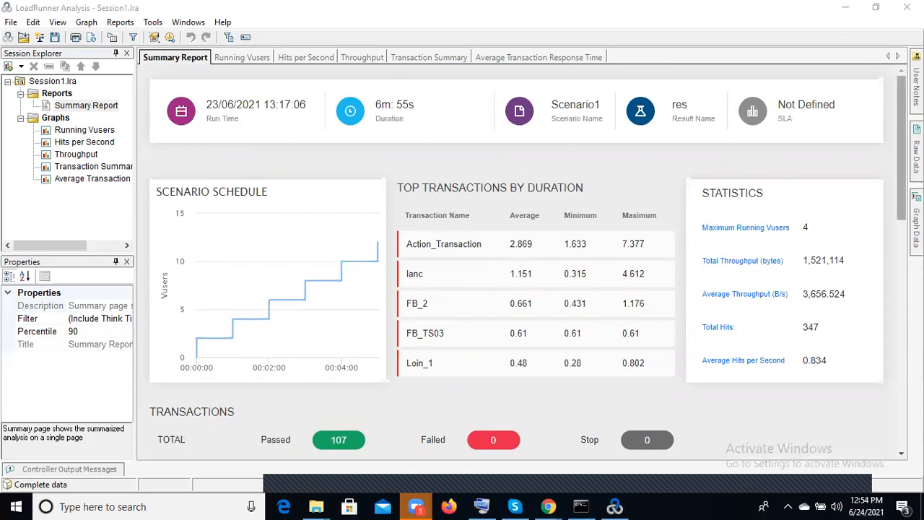
Reveal the Raw Data pane and close it
mouse_move(911, 152)
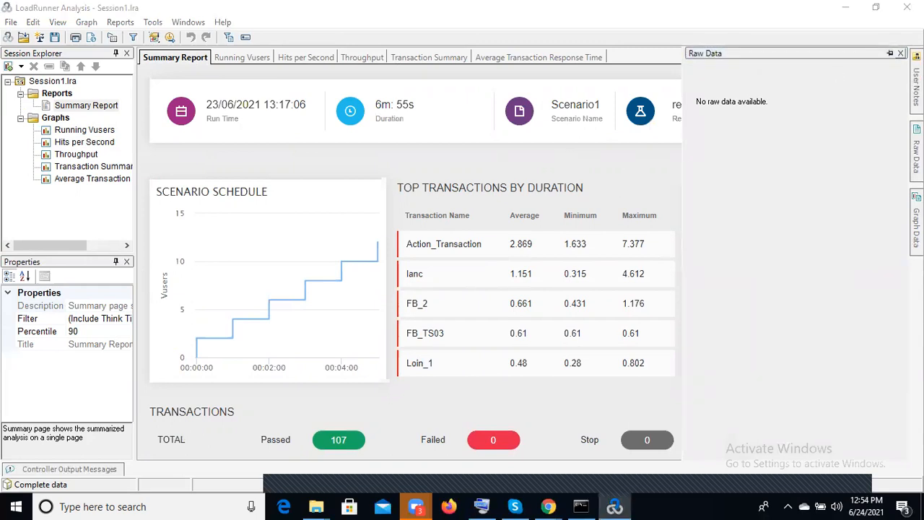
left_click(900, 53)
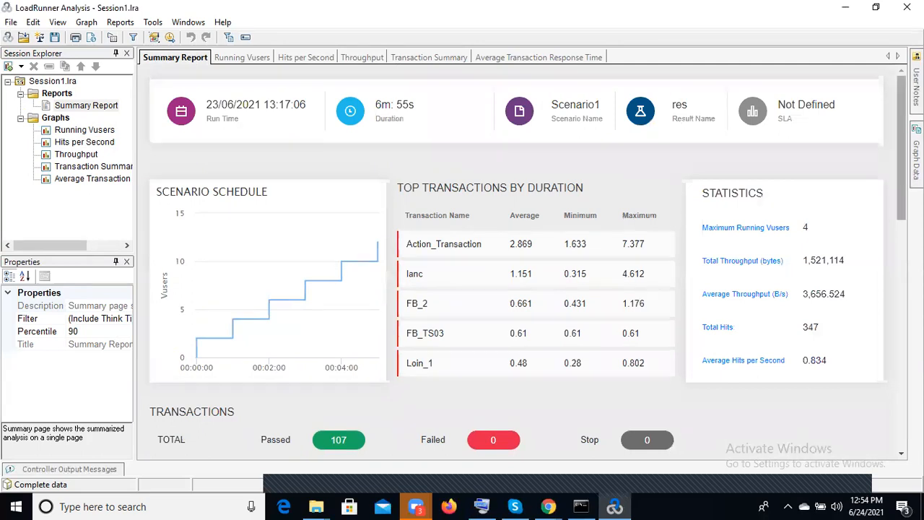
Examine the report's transactions table and the totals of the HTTP_200 and HTTP_400 responses
left_click_drag(901, 165, 890, 296)
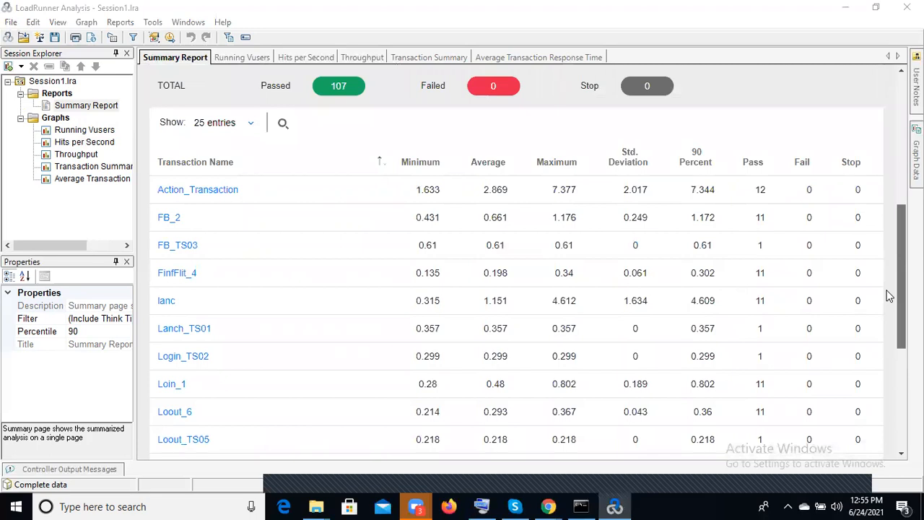
left_click_drag(901, 330, 901, 427)
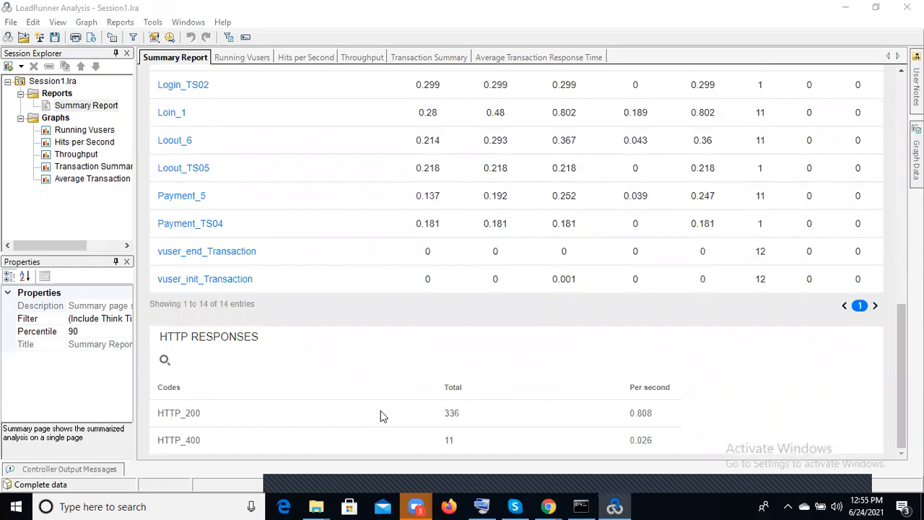
left_click_drag(463, 413, 440, 417)
left_click_drag(453, 442, 444, 444)
left_click_drag(896, 347, 895, 99)
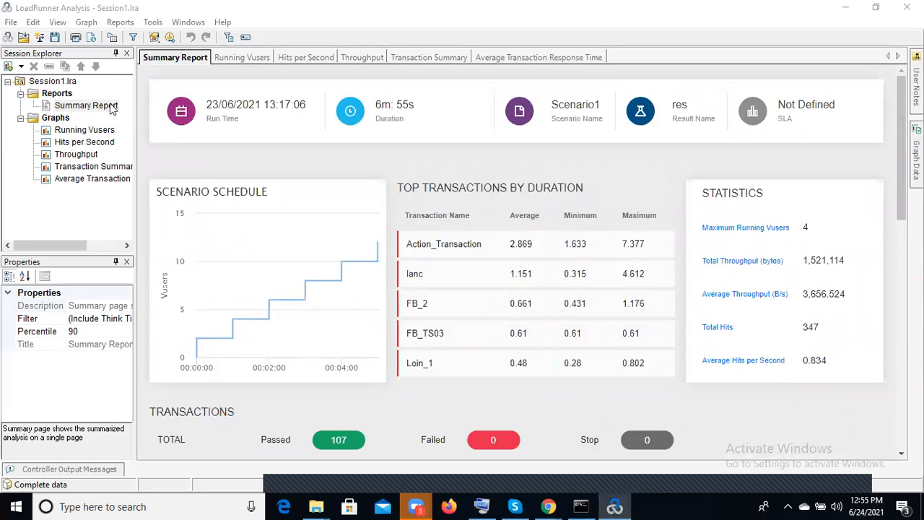
Inspect the session tree by selecting Session1.lra, the Reports and Graphs groups, and the Summary Report
left_click(54, 84)
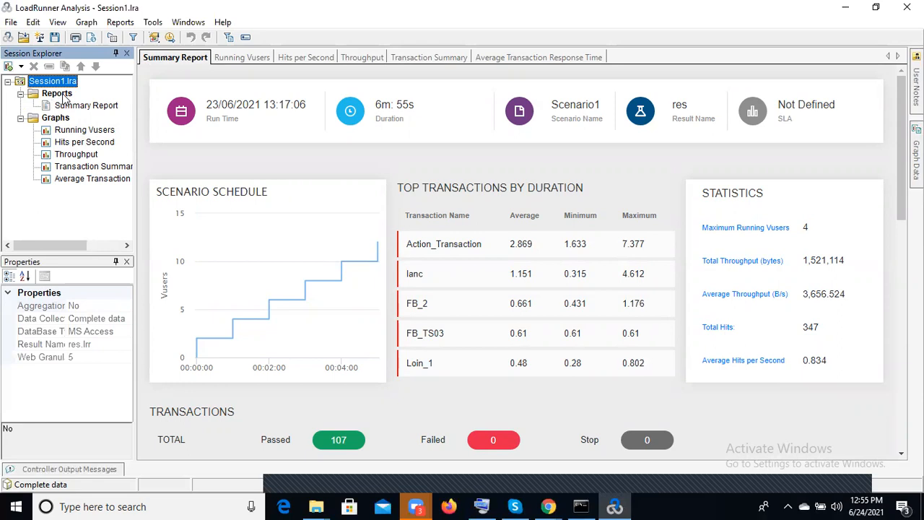
left_click(58, 93)
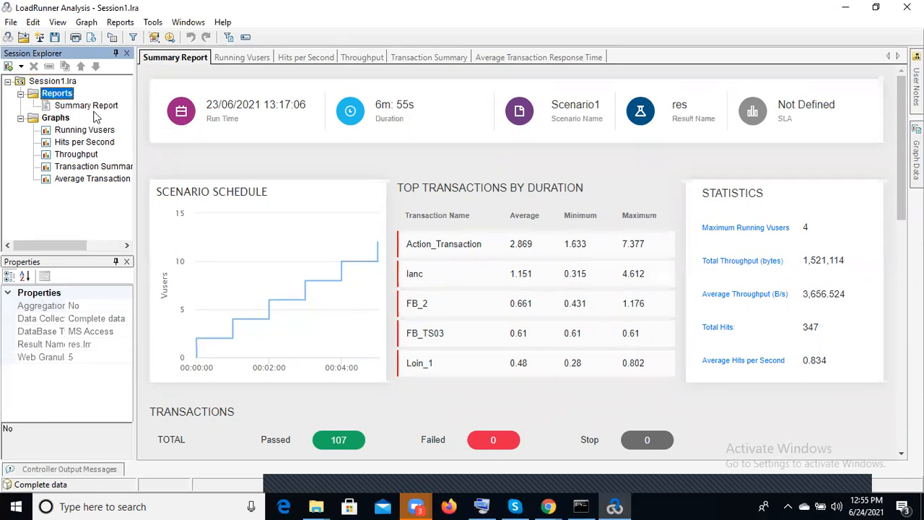
left_click(92, 106)
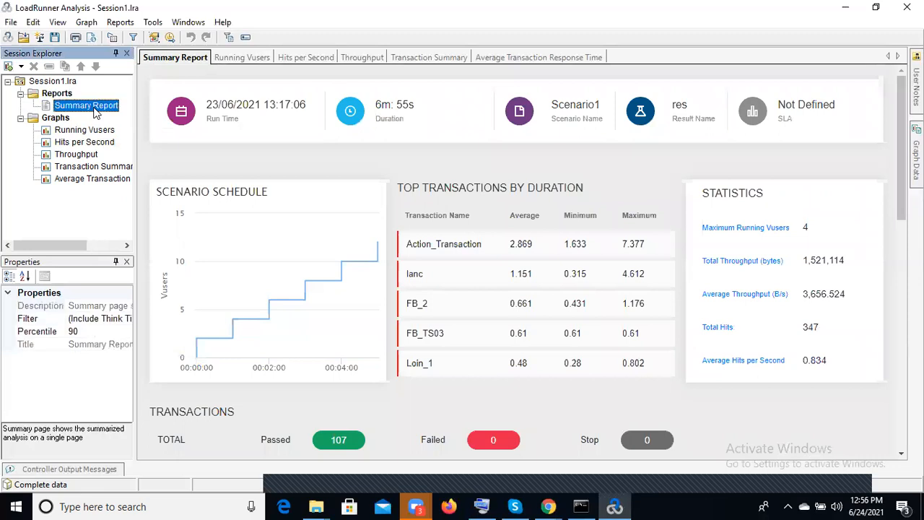
left_click(55, 120)
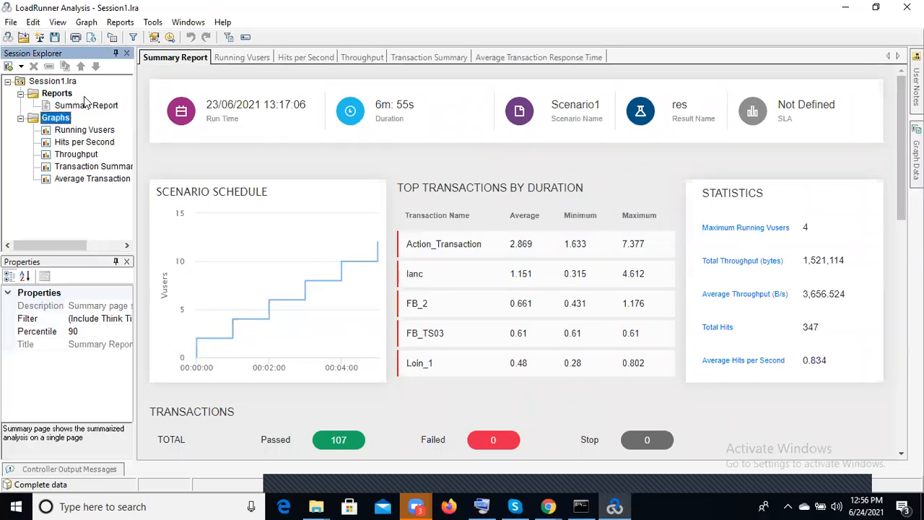
left_click(85, 106)
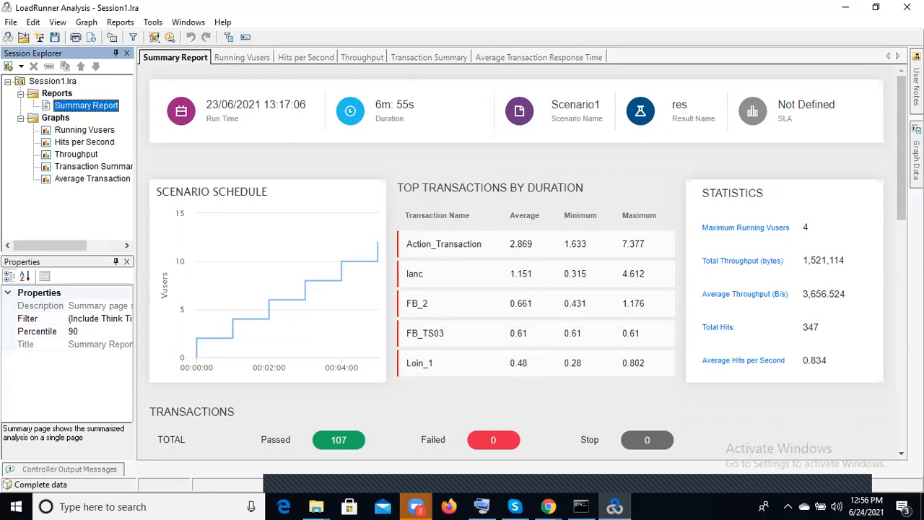
mouse_move(901, 158)
left_mouse_down()
mouse_move(901, 358)
mouse_move(901, 158)
left_mouse_up()
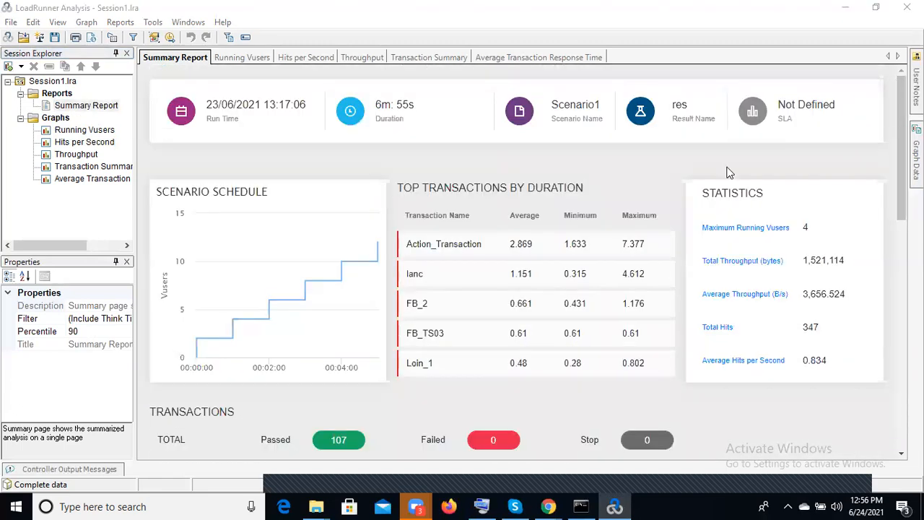
View the Running Vusers, Hits per Second, Throughput and Transaction Summary graphs in turn
left_click(50, 122)
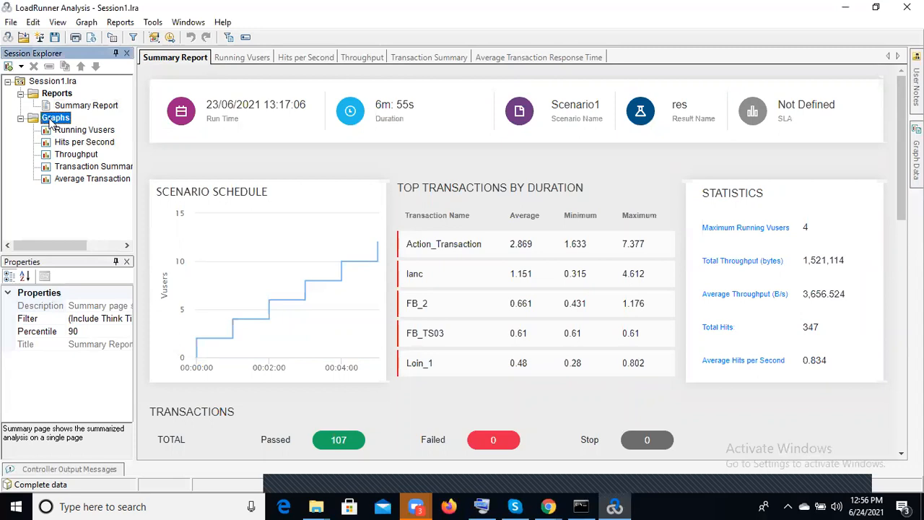
left_click(83, 129)
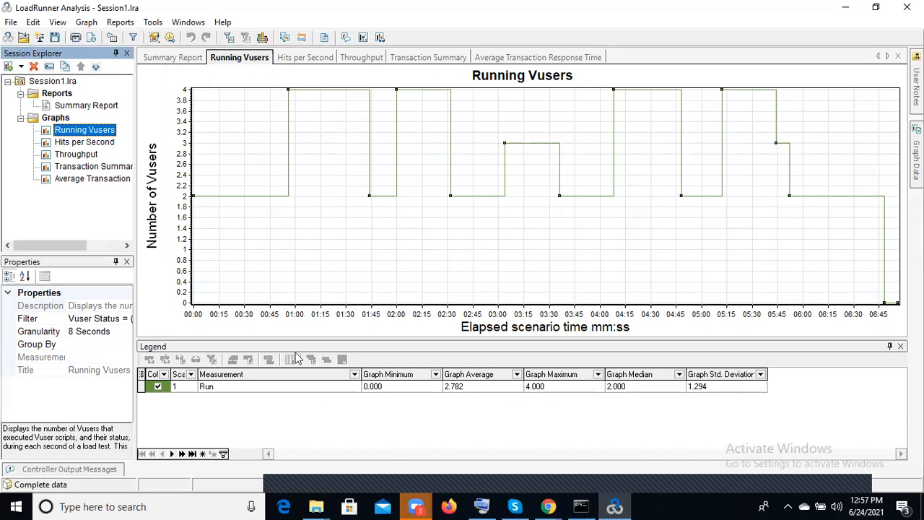
left_click(102, 143)
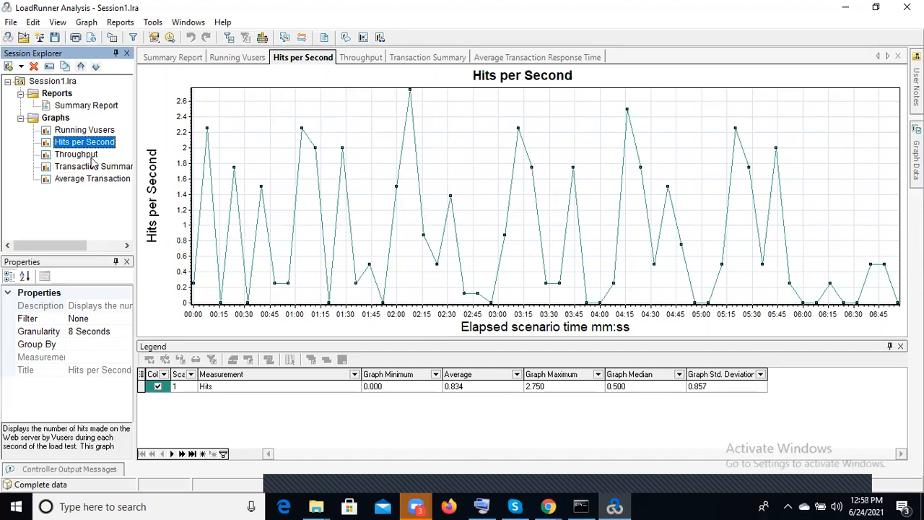
left_click(78, 154)
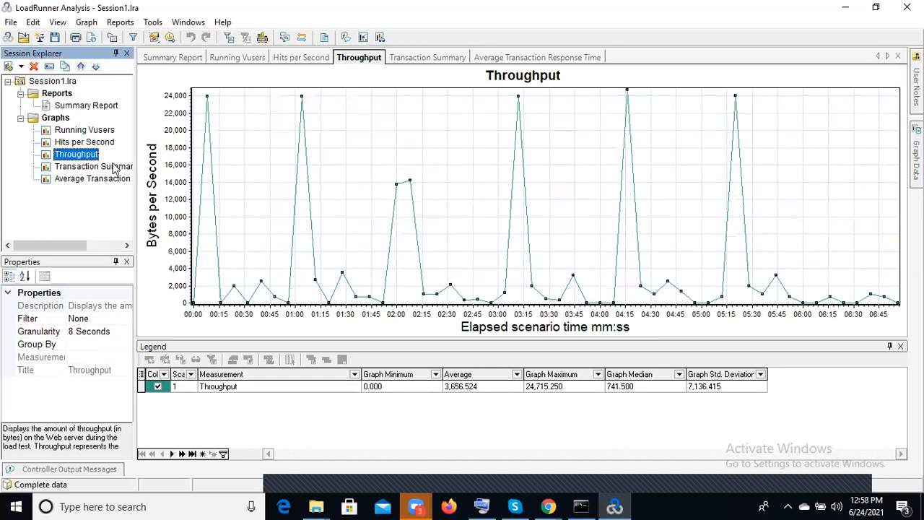
left_click(113, 166)
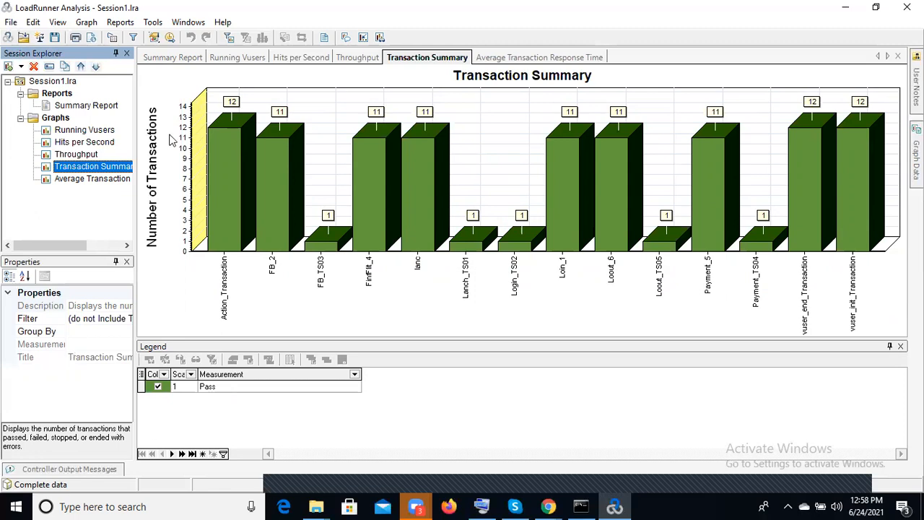
In the Average Transaction Response Time graph, hide Action_Transaction, FB_2, FB_TS03, FinfFlit_4 and lanc
left_click(92, 181)
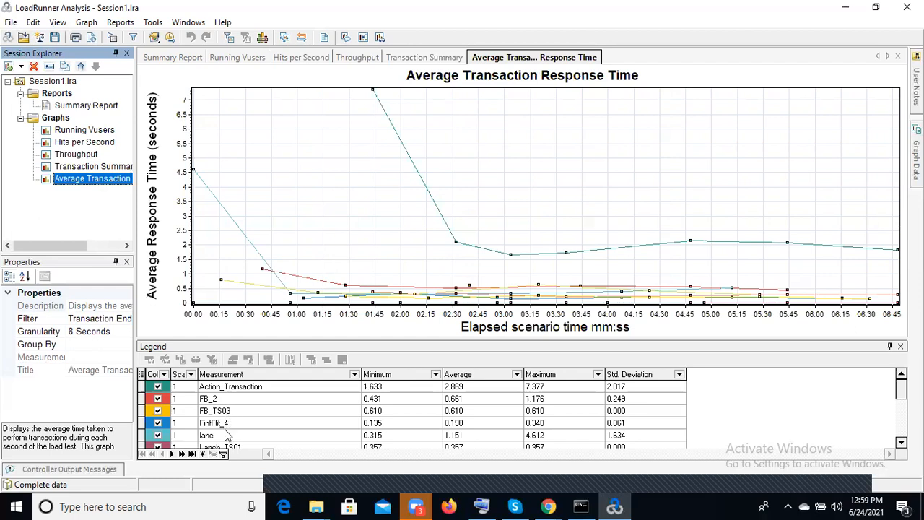
left_click(158, 388)
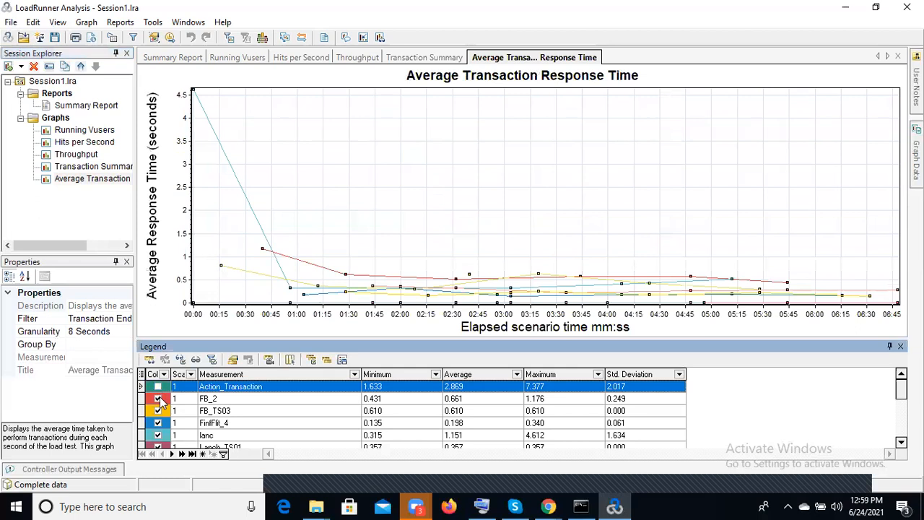
left_click(158, 399)
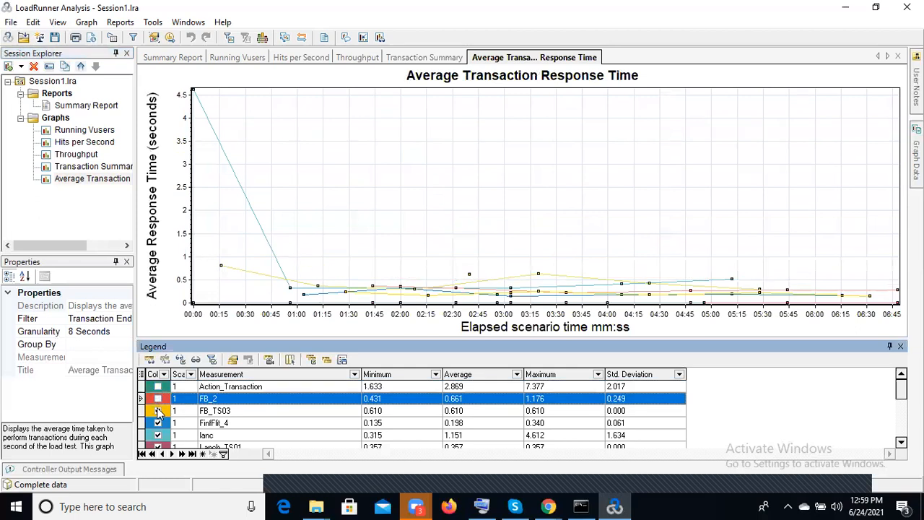
left_click(158, 411)
left_click(159, 423)
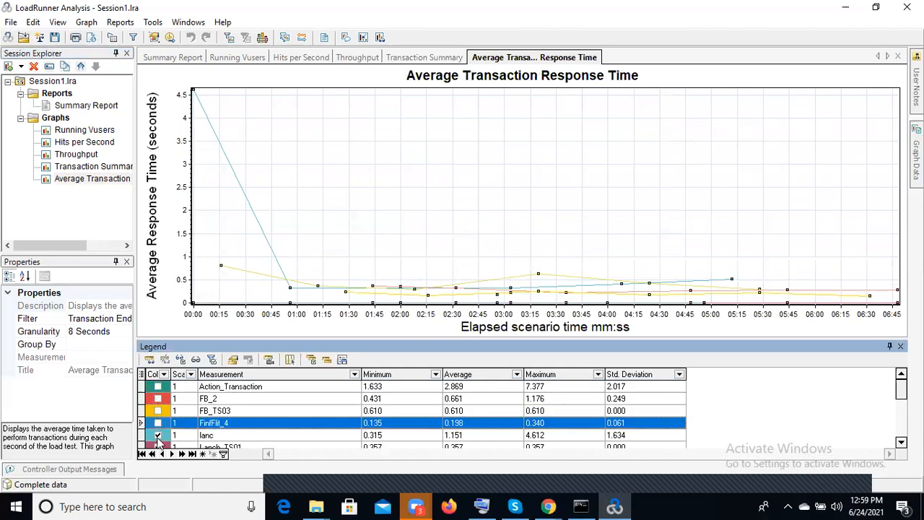
left_click(159, 436)
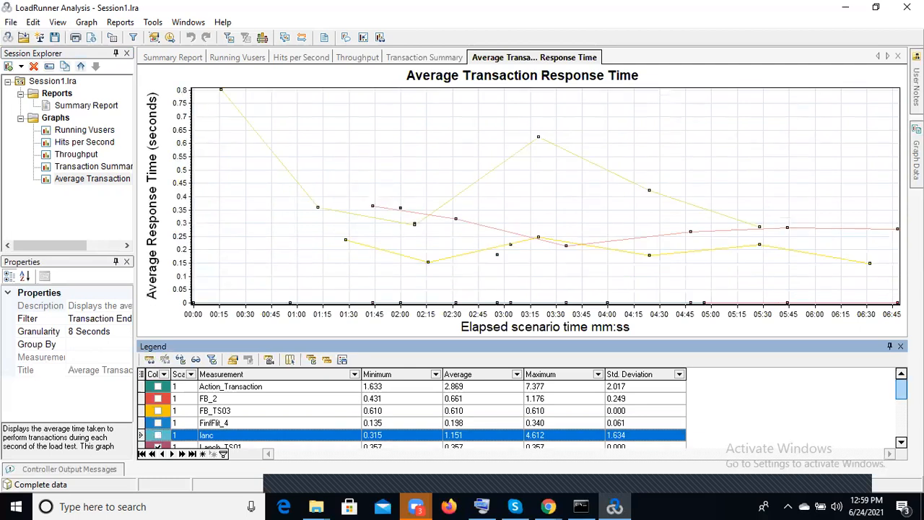
Hide vuser_init_Transaction, vuser_end_Transaction and Payment_TS04 from the average response time graph
scroll(895, 448, "down", 5)
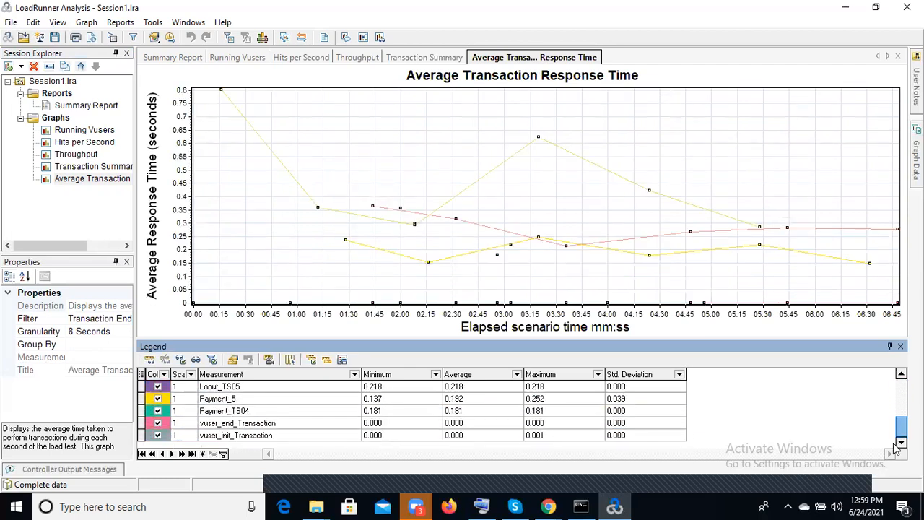
left_click(158, 436)
left_click(158, 424)
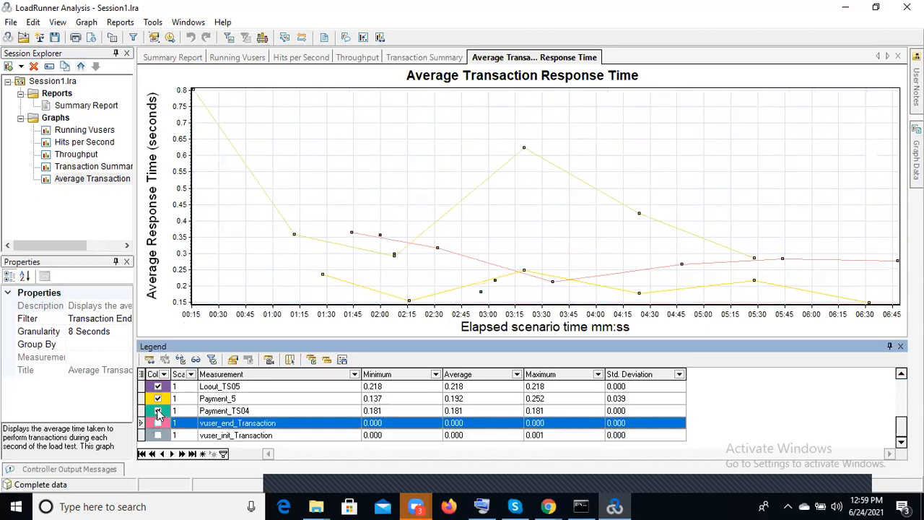
left_click(158, 411)
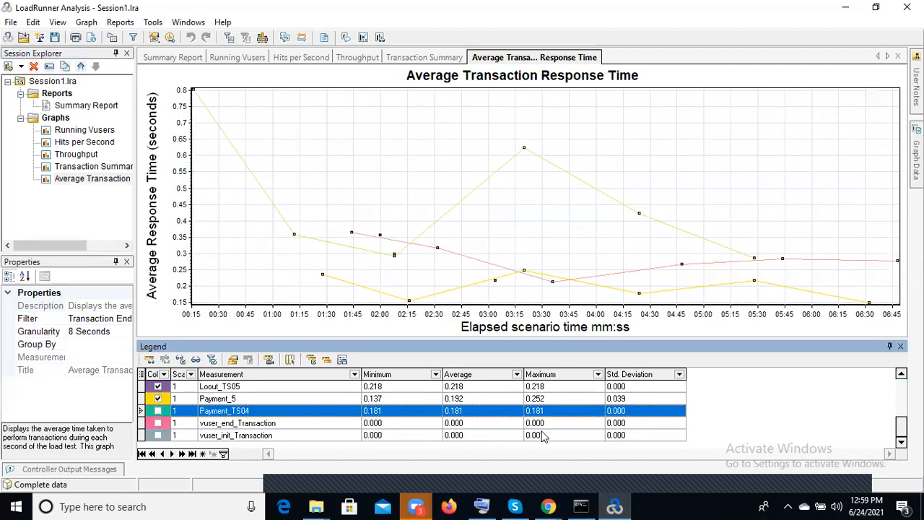
Hide the Loin_1, Loout_6, Loout_TS05 and Payment_5 measurements from the average response time graph
left_click(901, 373)
left_click(901, 374)
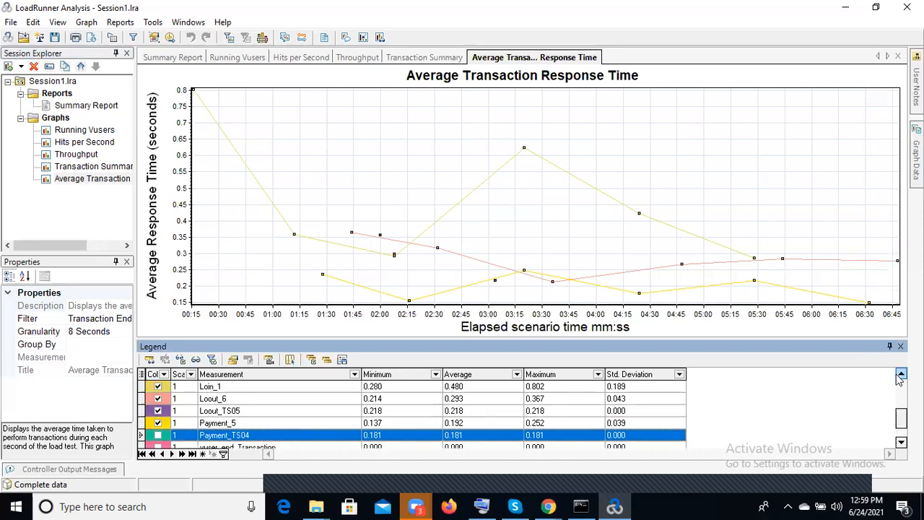
left_click(158, 387)
left_click(158, 399)
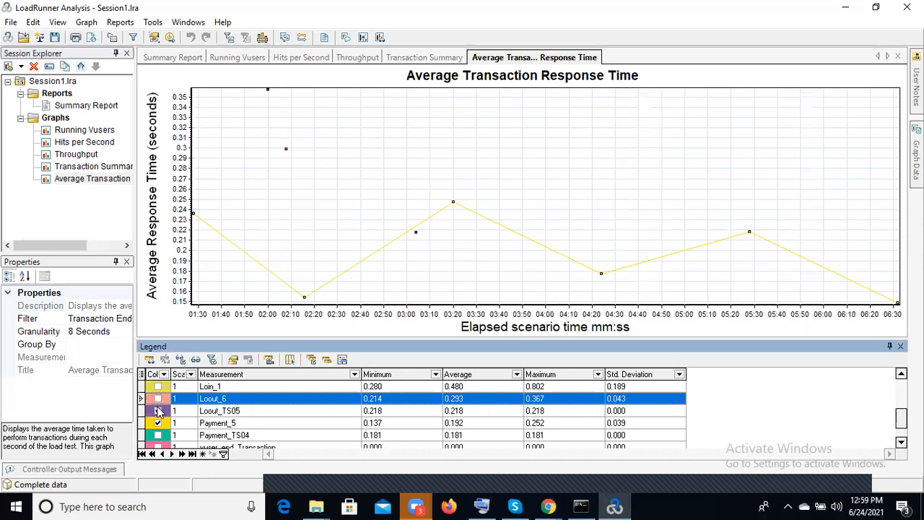
left_click(158, 411)
left_click(158, 423)
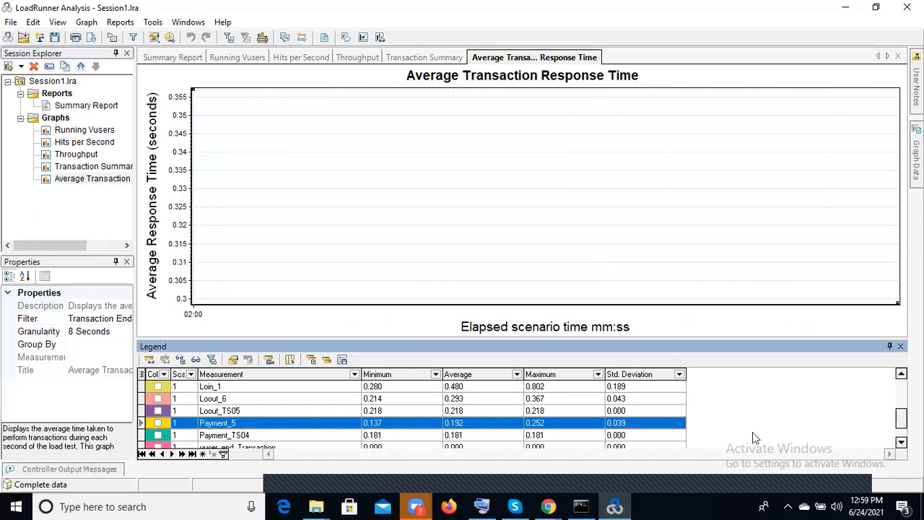
left_click(901, 442)
left_click(901, 443)
left_click(901, 443)
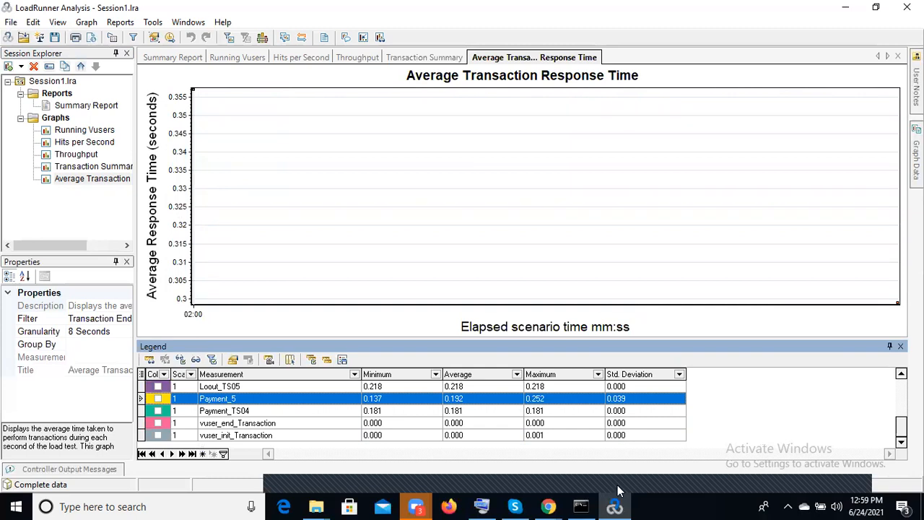
Show the Payment_5 and Payment_TS04 measurements again in the average response time graph
left_click(158, 398)
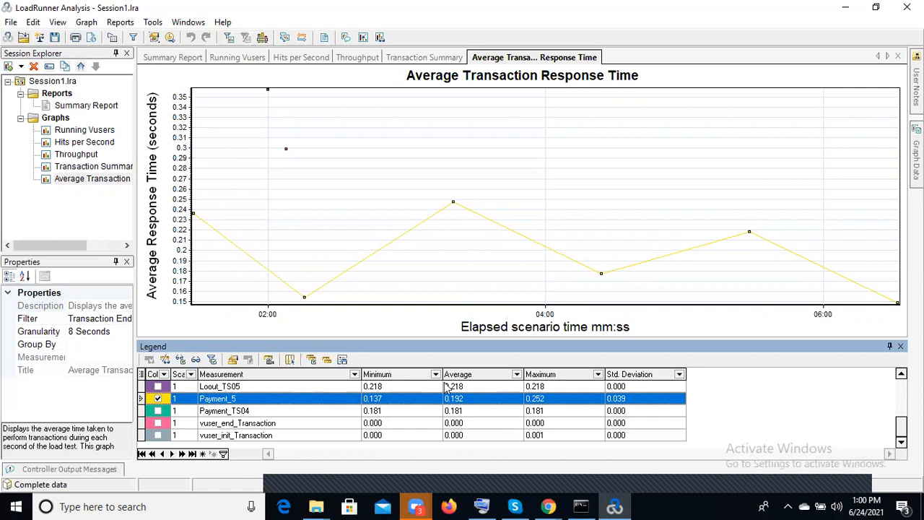
left_click(158, 411)
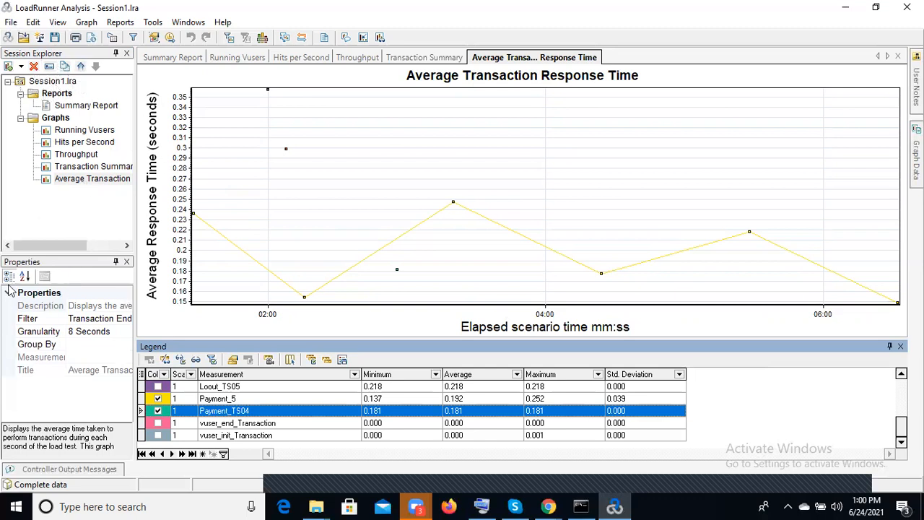
Widen the properties area and review the filter conditions of the average response time graph
left_click(39, 263)
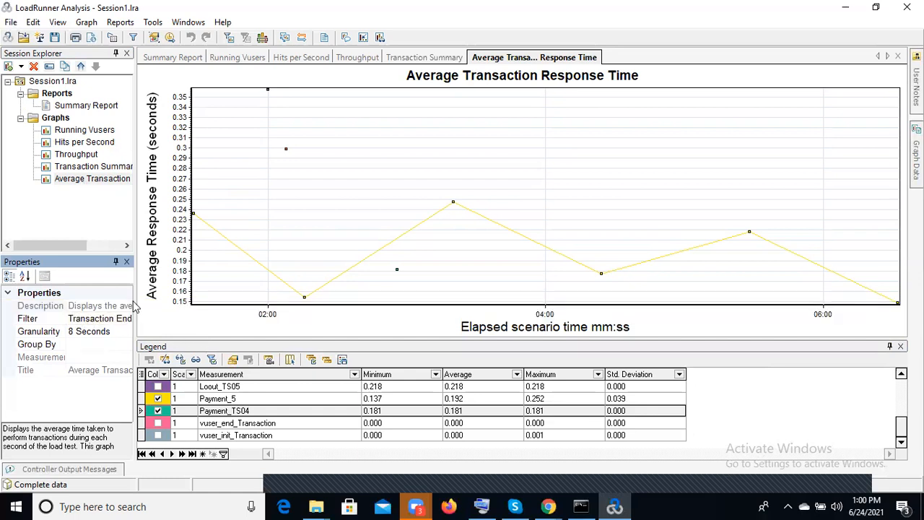
left_click_drag(136, 304, 298, 302)
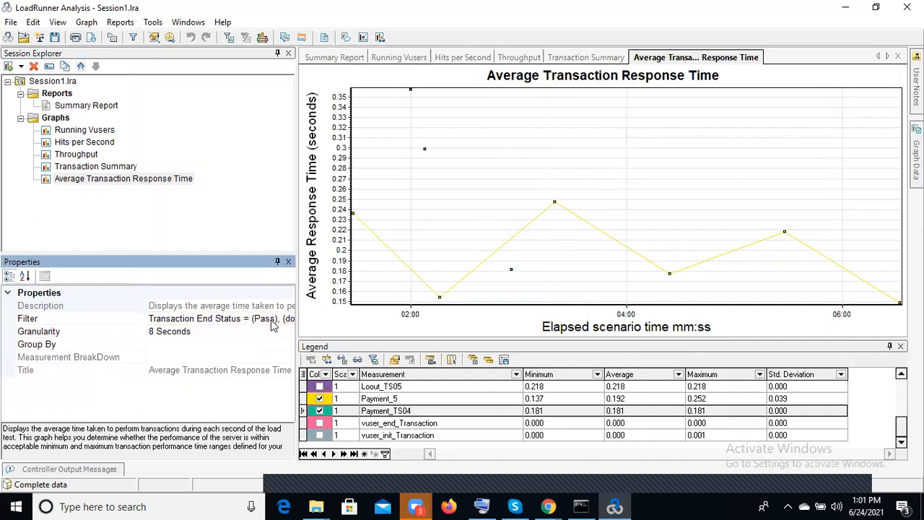
left_click(273, 325)
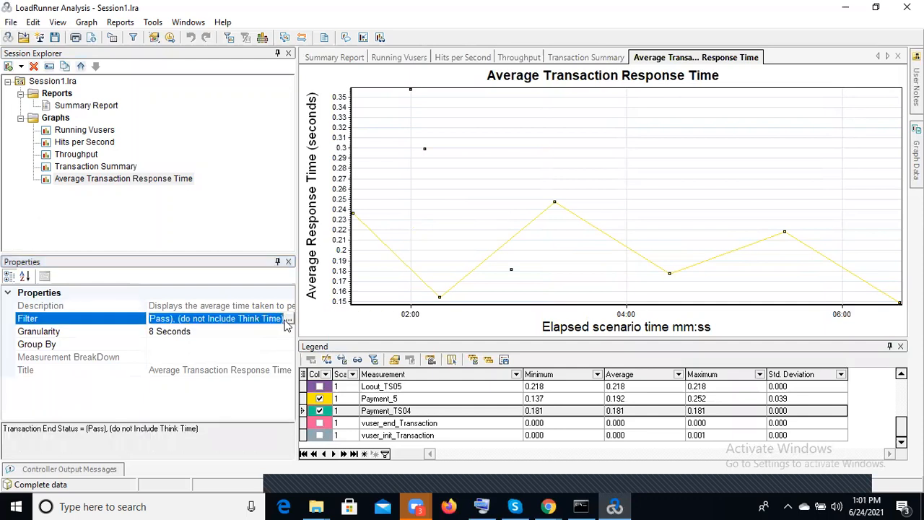
left_click(288, 322)
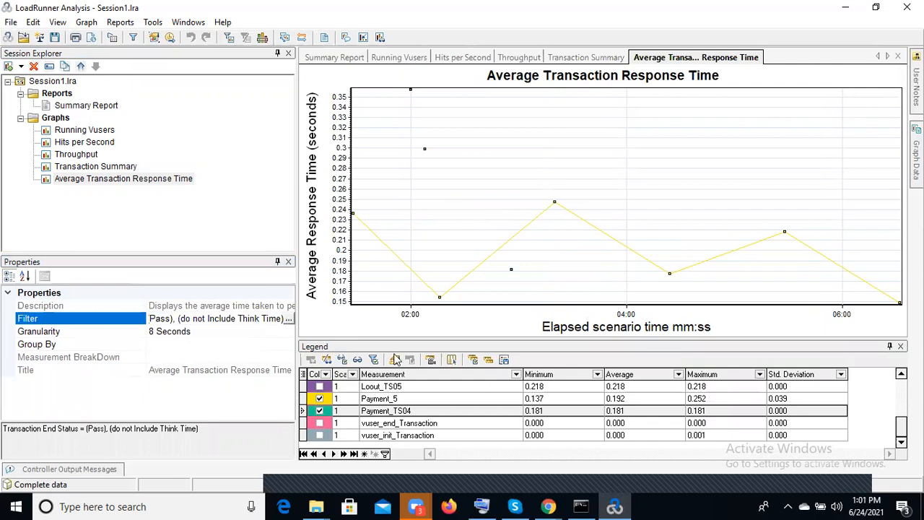
left_click(289, 319)
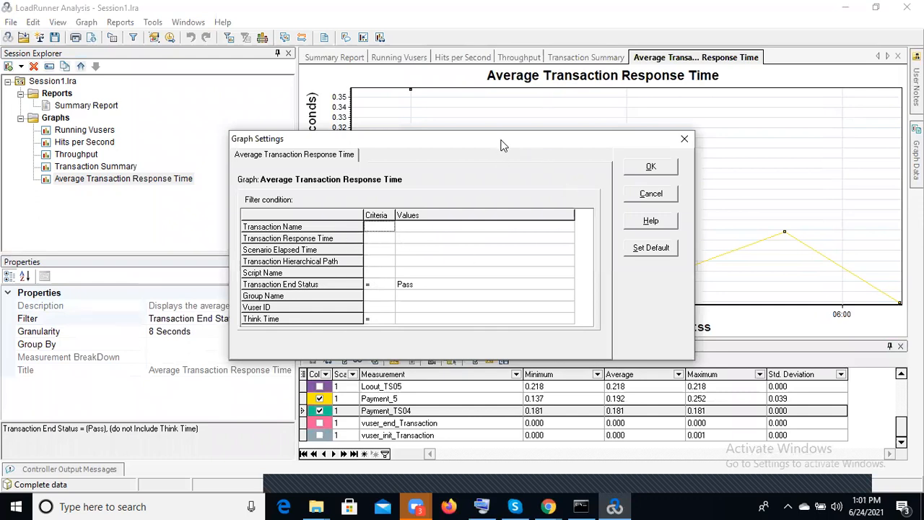
left_click_drag(501, 145, 536, 133)
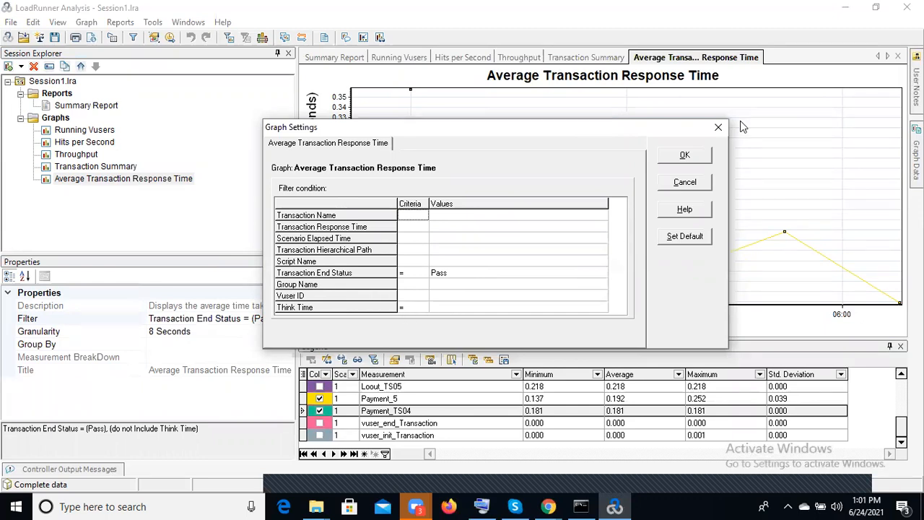
left_click(719, 129)
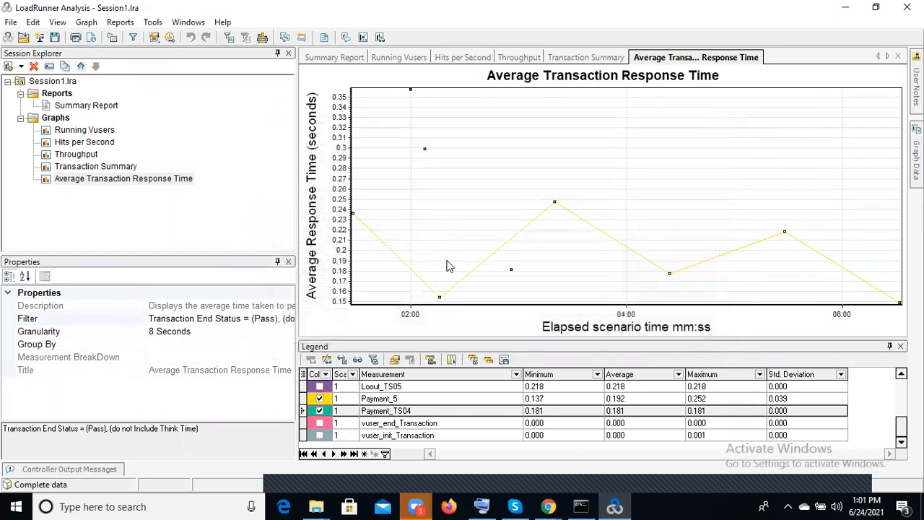
Review the Granularity, Group By, Measurement BreakDown and Title properties of the average response time graph
left_click(198, 331)
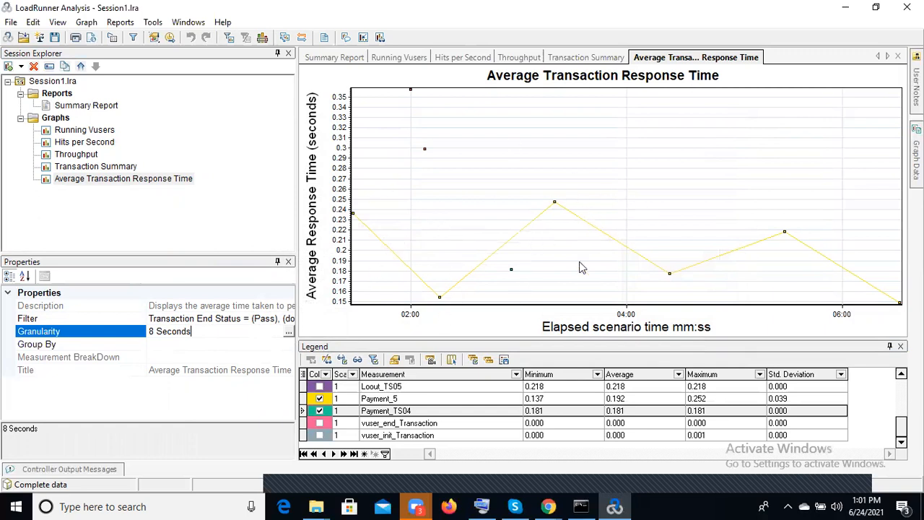
left_click(60, 346)
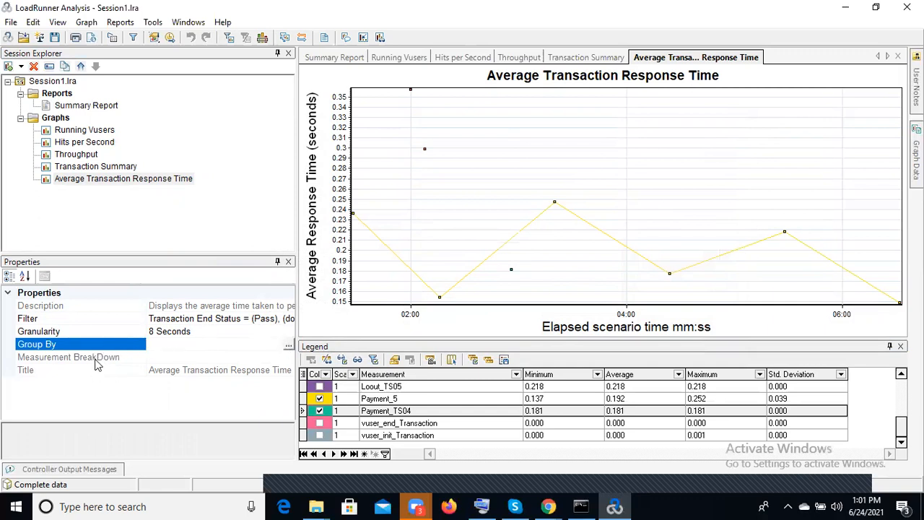
left_click(97, 365)
left_click(84, 365)
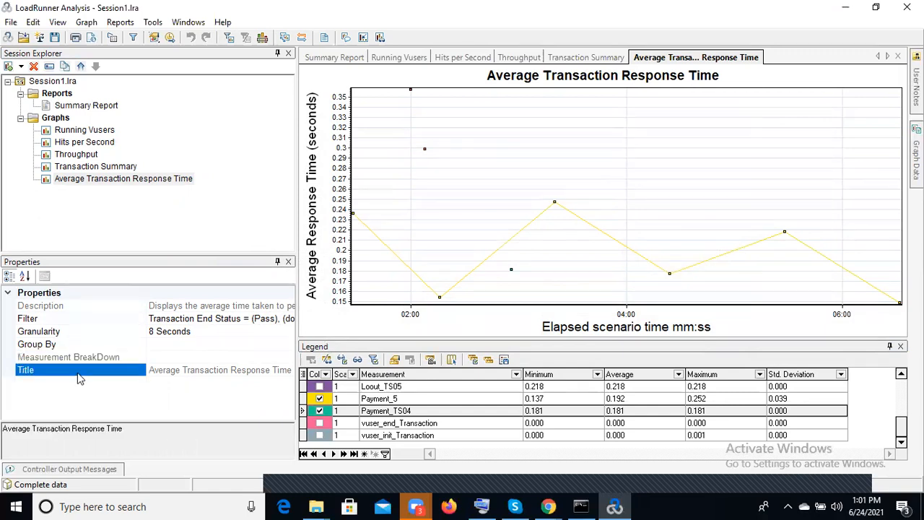
left_click(99, 356)
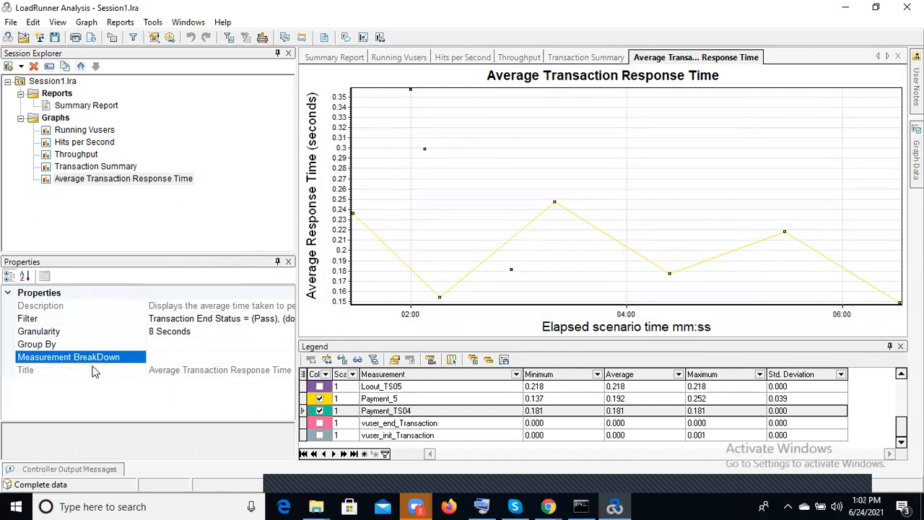
left_click(91, 371)
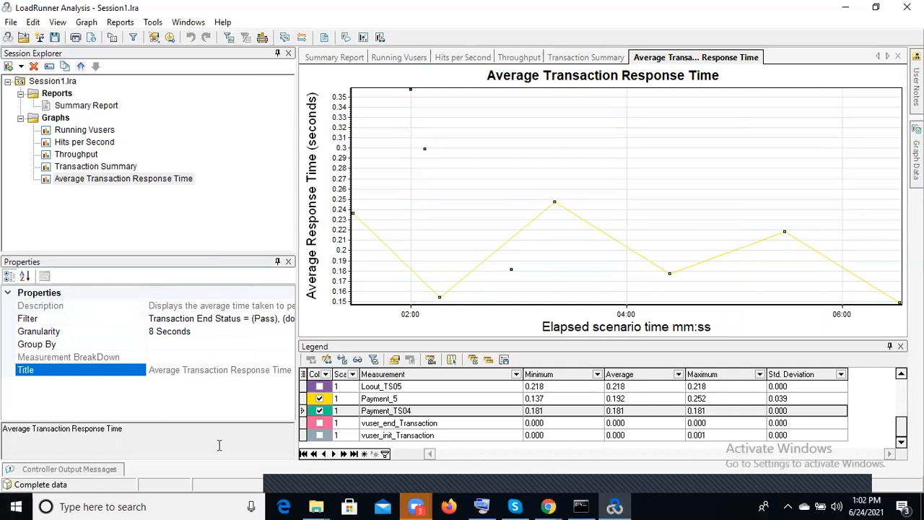
Examine the graphs available for adding under Vusers, Transactions, Web Resources and Web Page Diagnostics
left_click(10, 67)
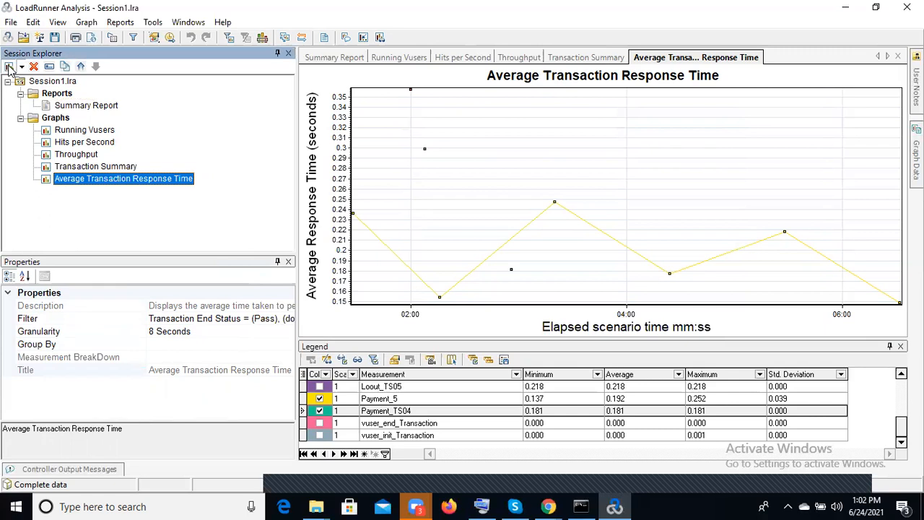
left_click(9, 67)
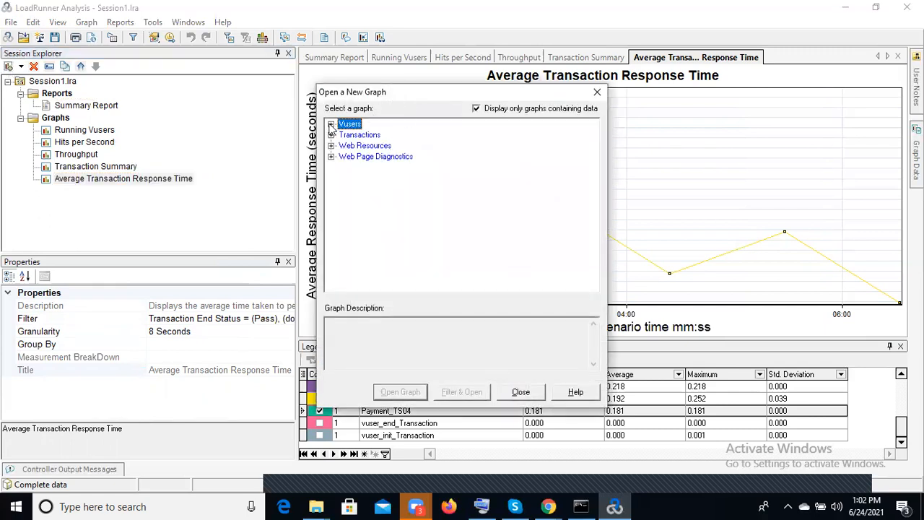
left_click(331, 124)
left_click(331, 157)
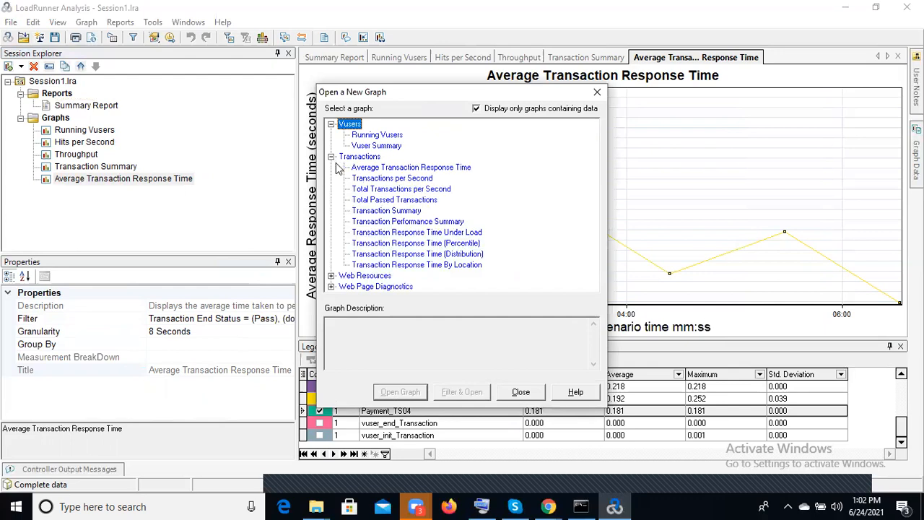
left_click(331, 276)
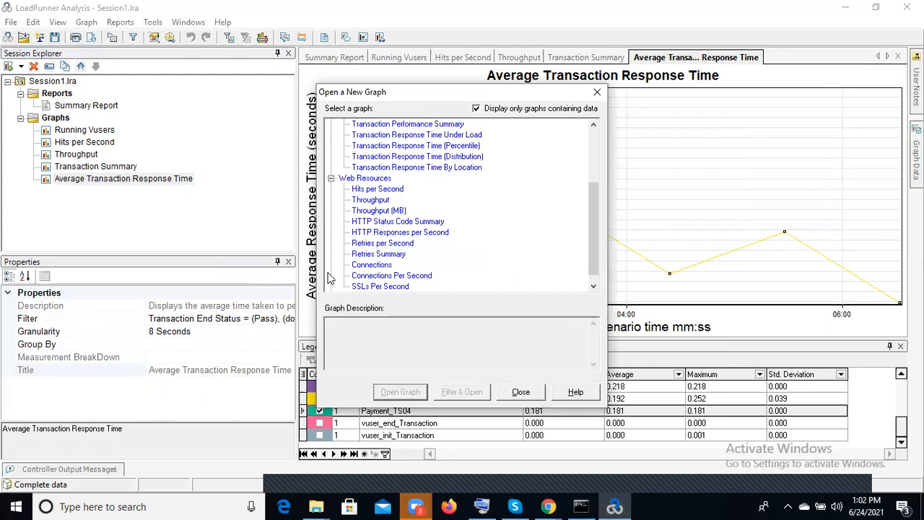
left_click(594, 281)
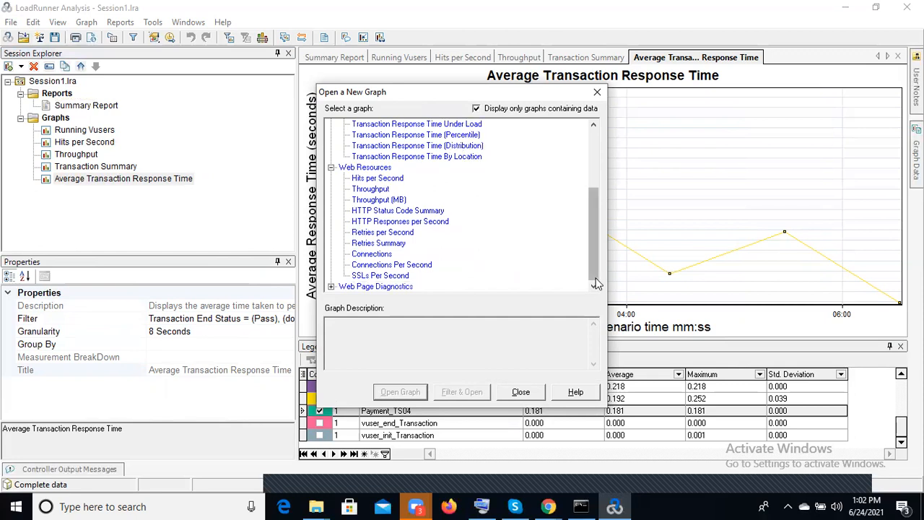
left_click(331, 286)
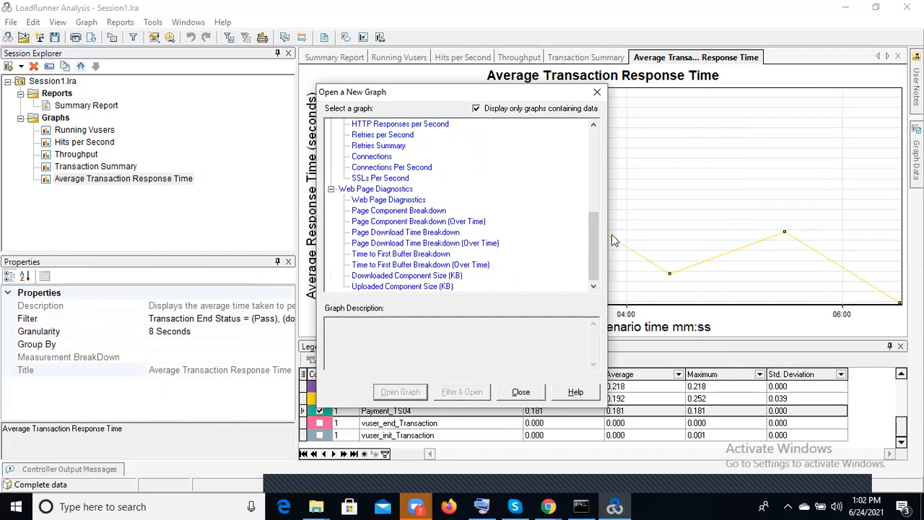
left_click_drag(597, 232, 585, 135)
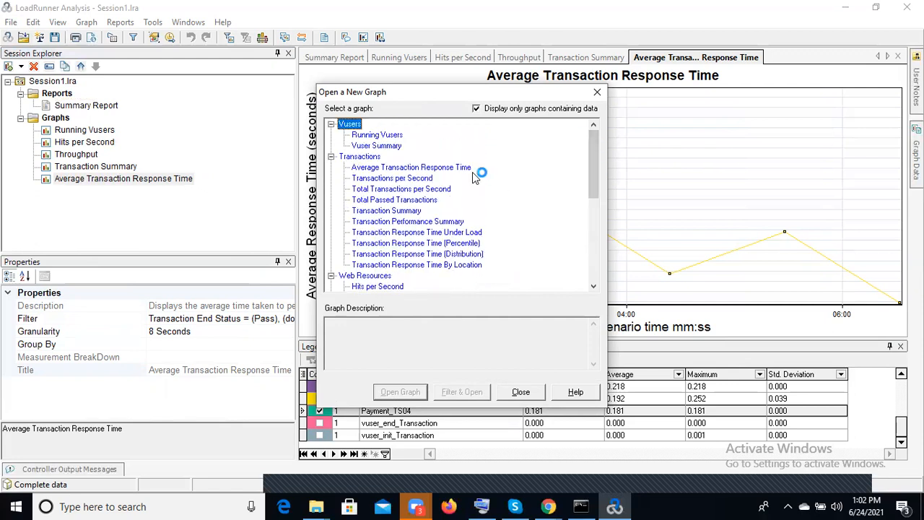
Add a second Transaction Summary graph to the session
left_click(394, 212)
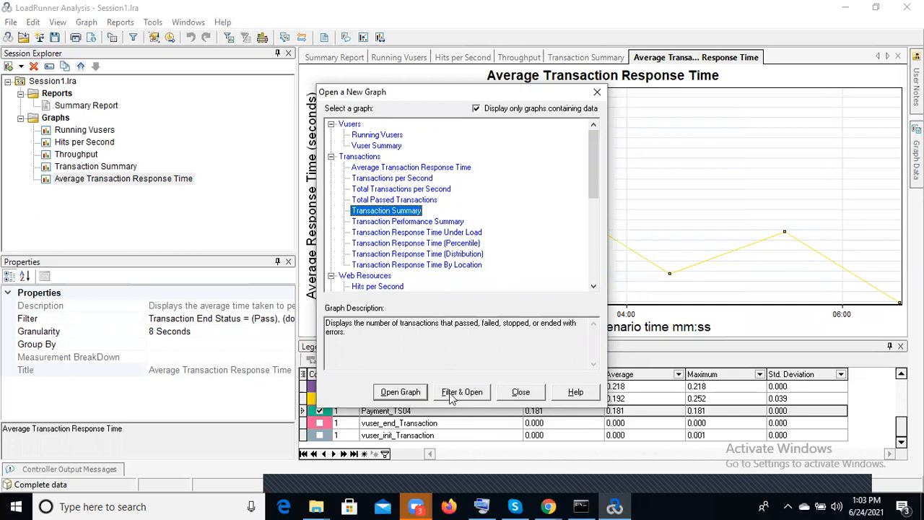
left_click(408, 392)
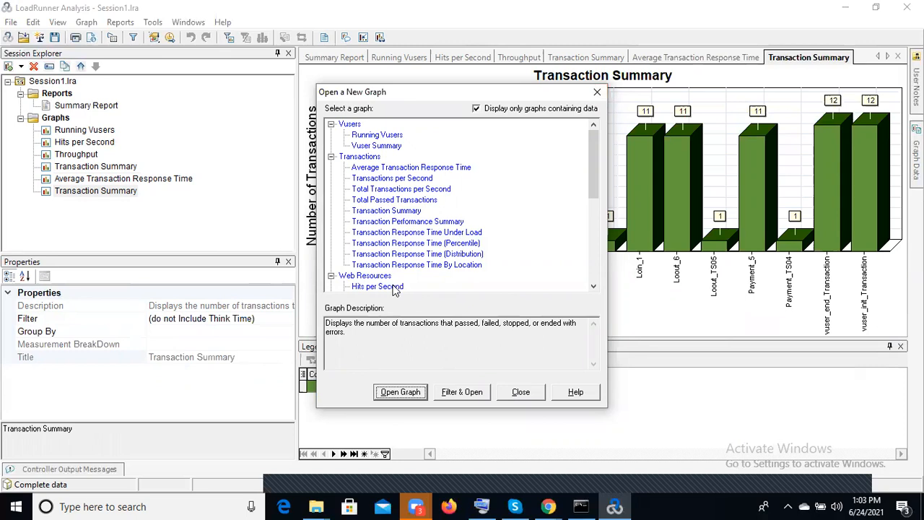
Add the Total Transactions per Second graph to the session and finish adding graphs
left_click(433, 190)
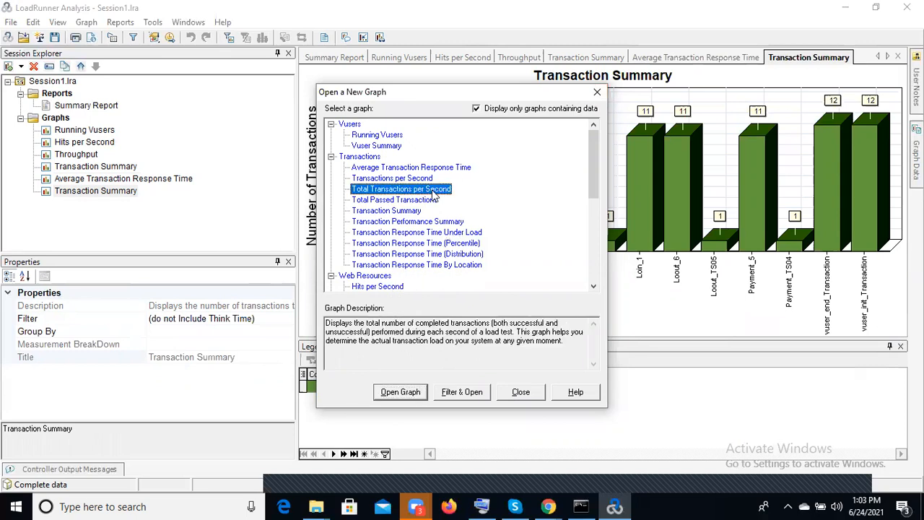
left_click(416, 397)
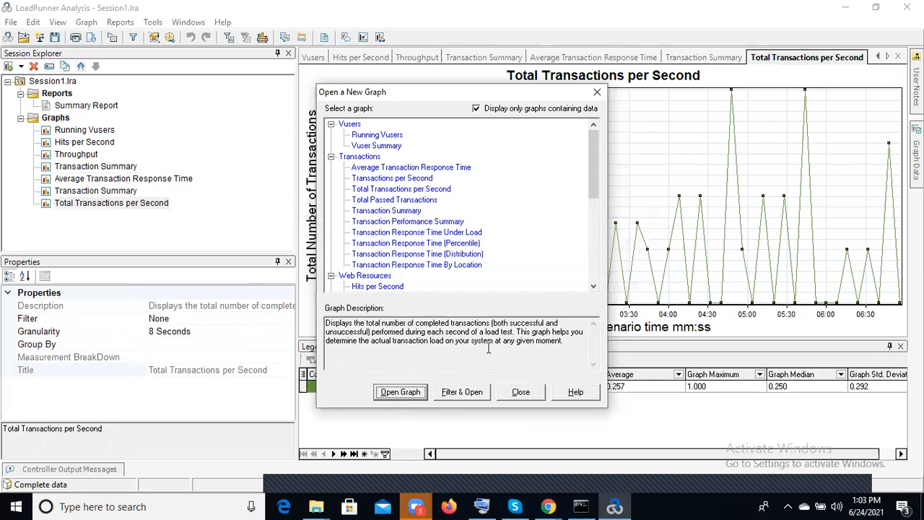
left_click(597, 92)
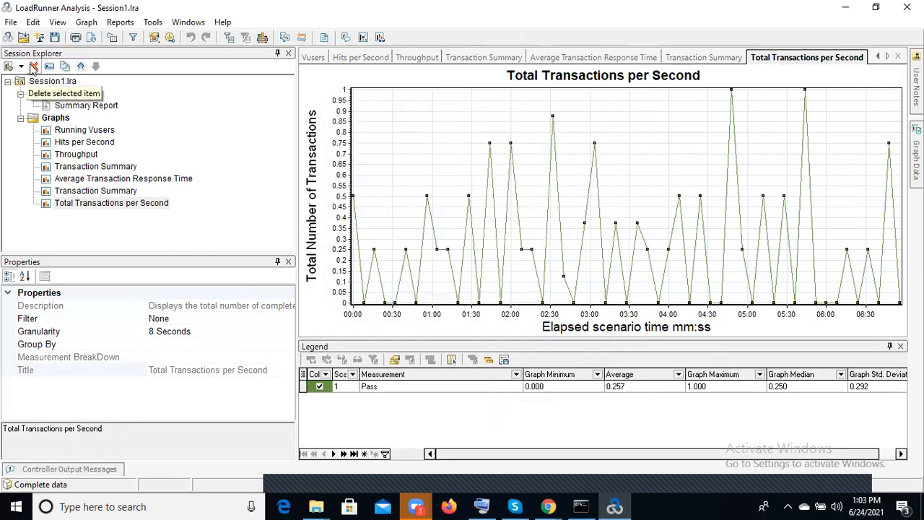
Delete the duplicate Transaction Summary graph listed below the average response time graph
left_click(82, 203)
left_click(83, 192)
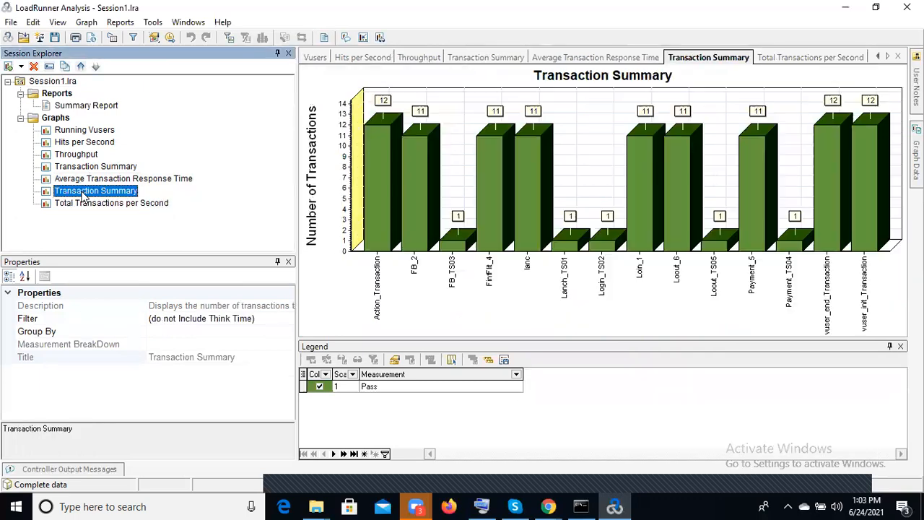
left_click(34, 65)
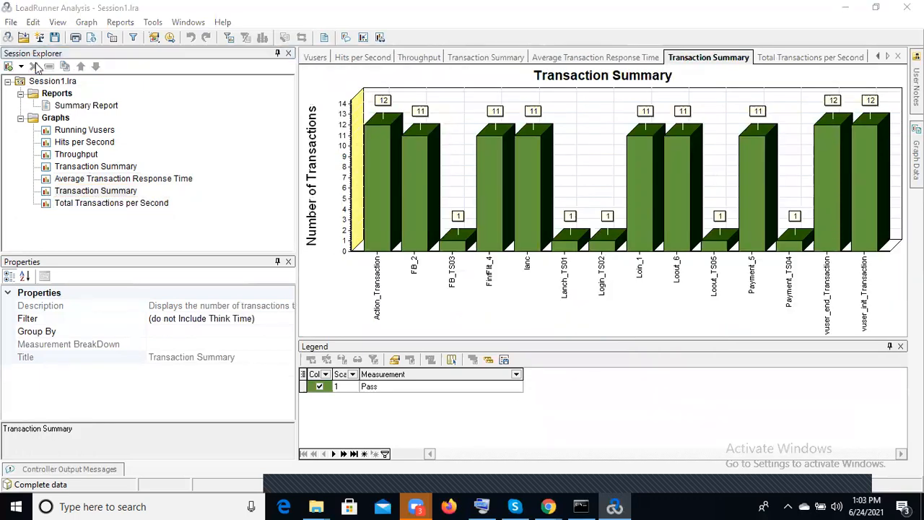
left_click(484, 297)
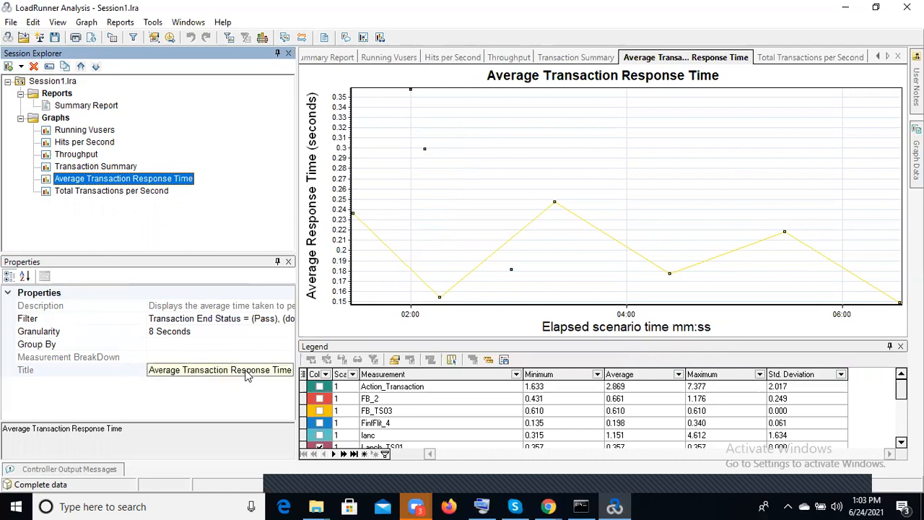
left_click(201, 330)
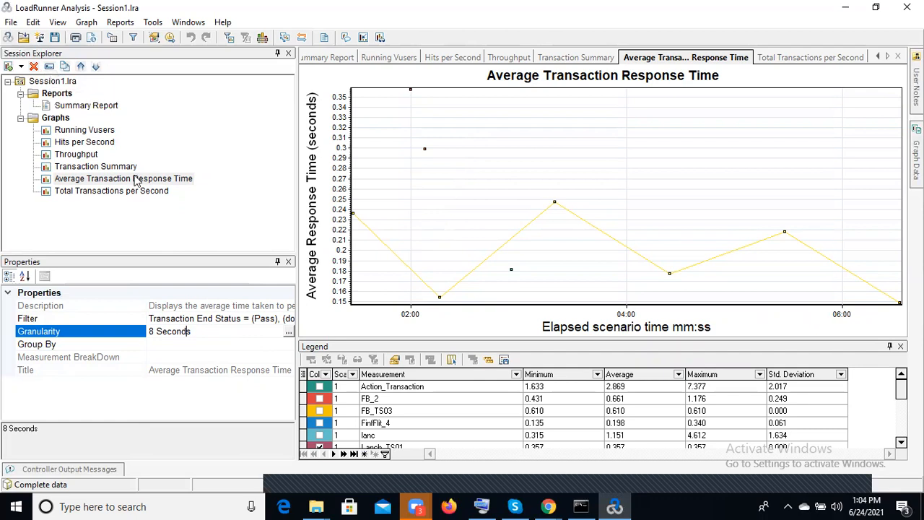
left_click(49, 67)
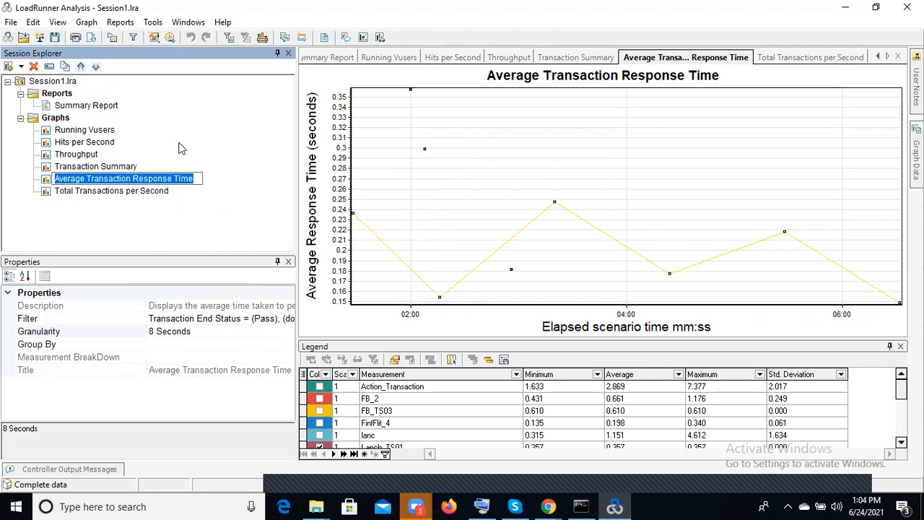
left_click(220, 175)
Export the session as an HTML report named Report1 to the Desktop
left_click(91, 38)
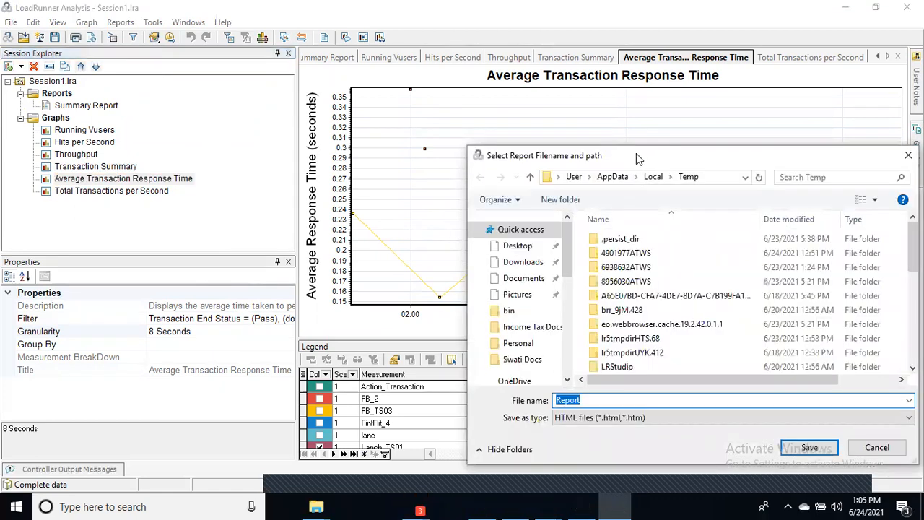
left_click_drag(636, 153, 421, 98)
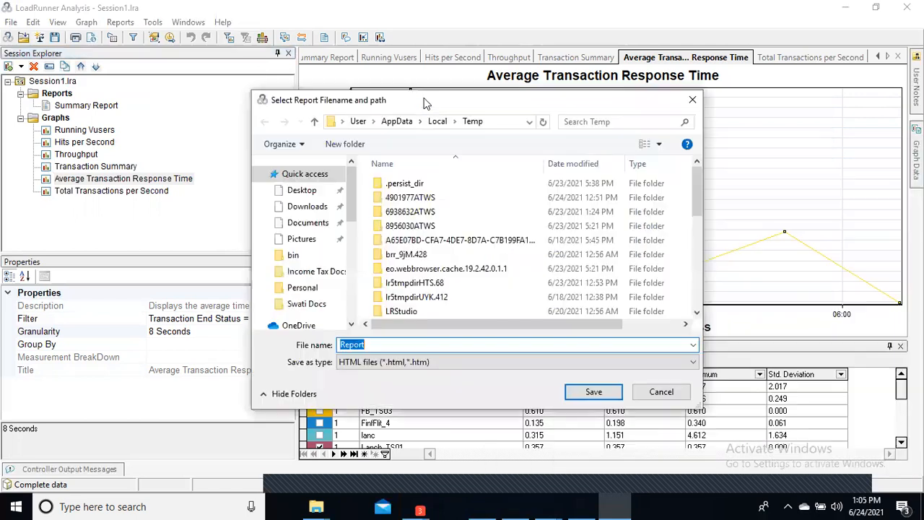
left_click(404, 344)
type("1")
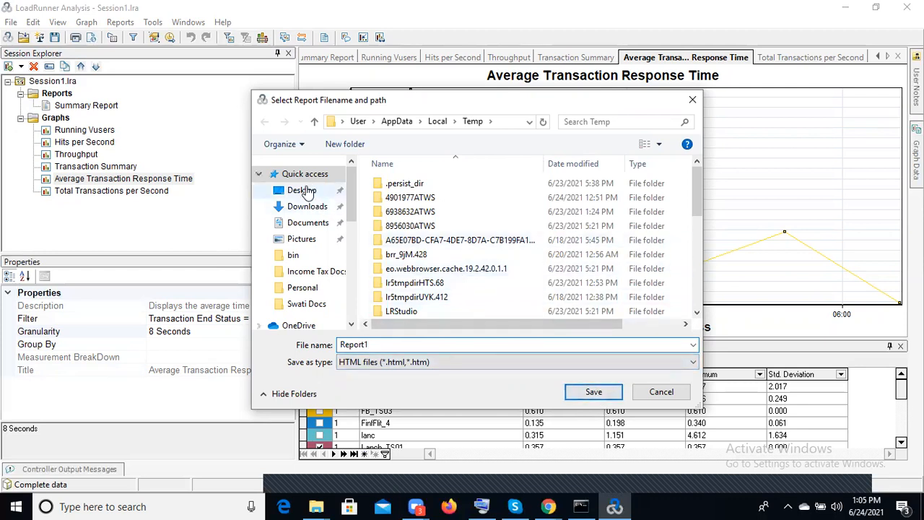
left_click(302, 190)
left_click(596, 396)
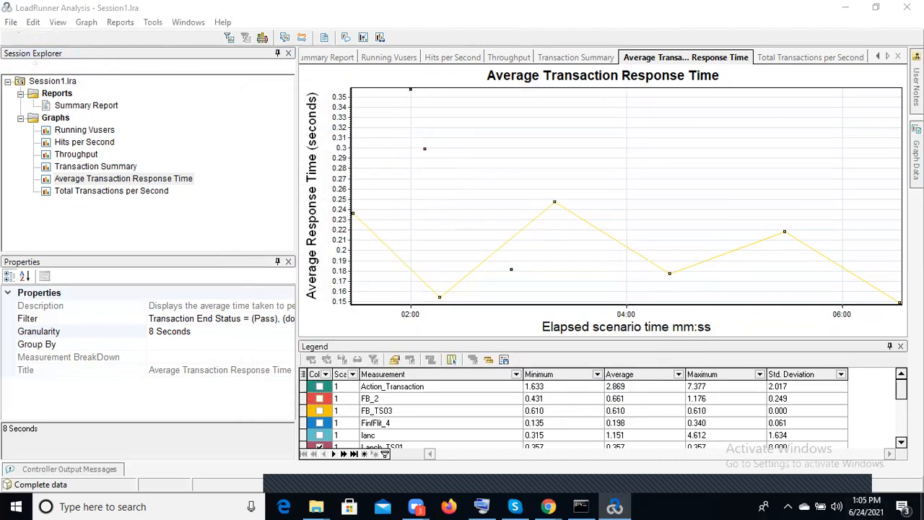
Open the exported Report1 page from the desktop in Internet Explorer and maximize the browser window
left_click(922, 509)
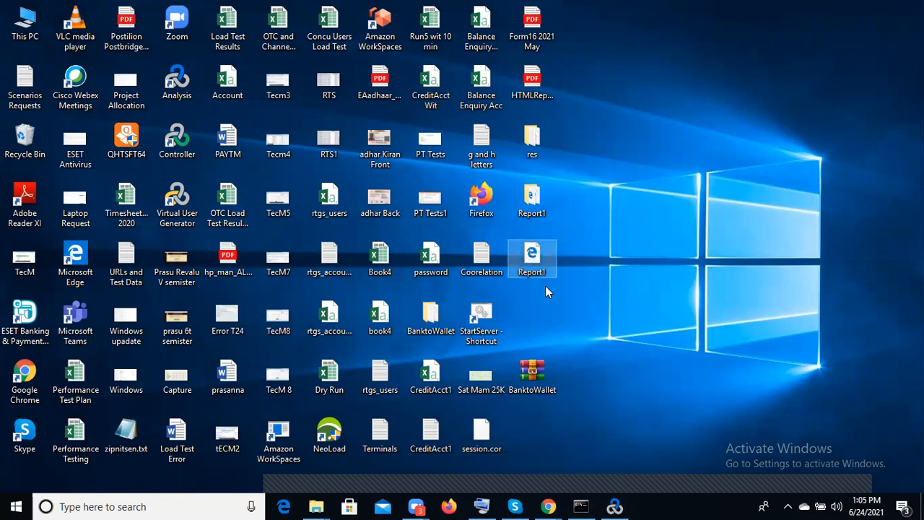
double_click(529, 262)
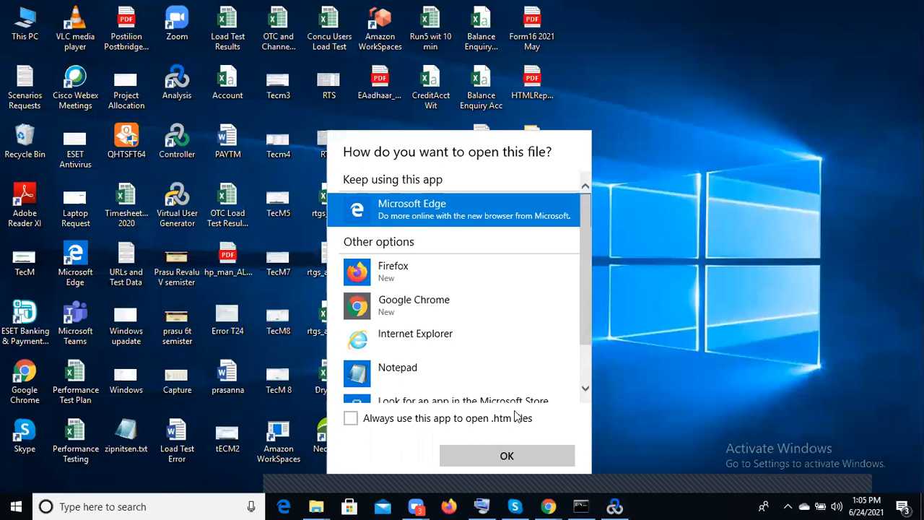
left_click(481, 344)
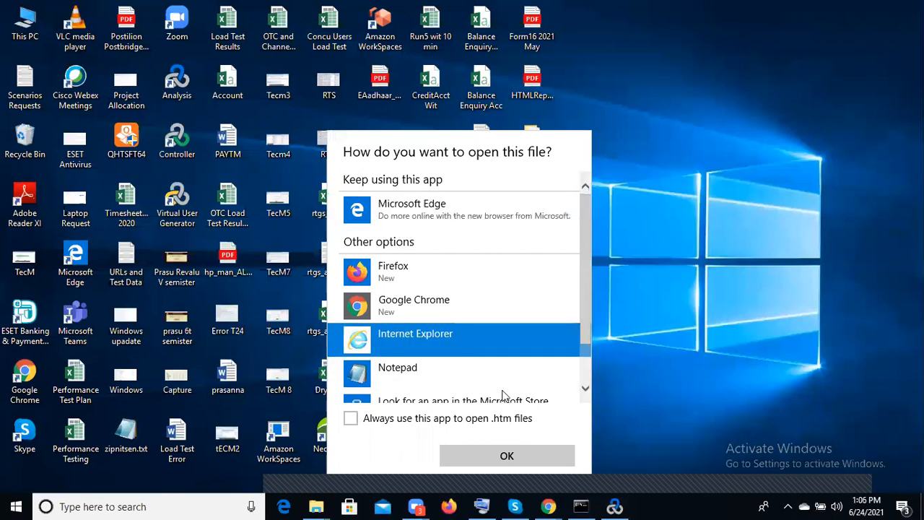
left_click(482, 453)
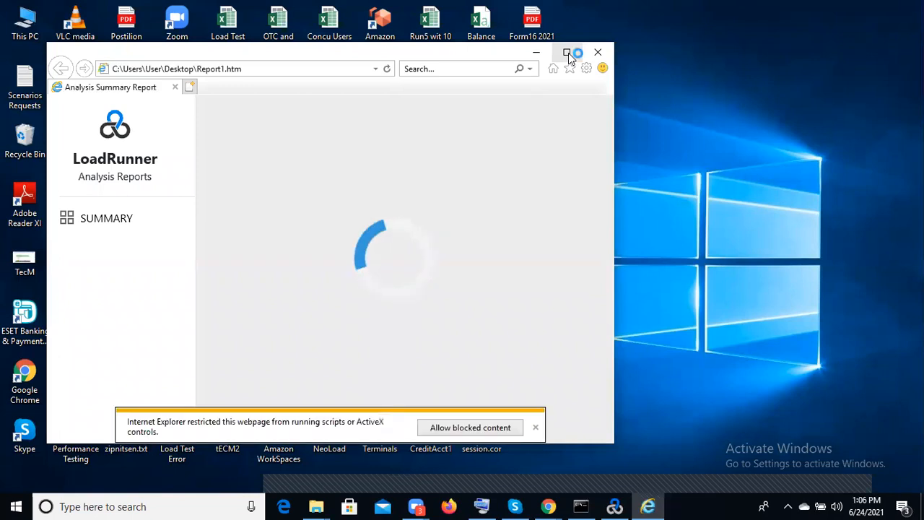
left_click(536, 429)
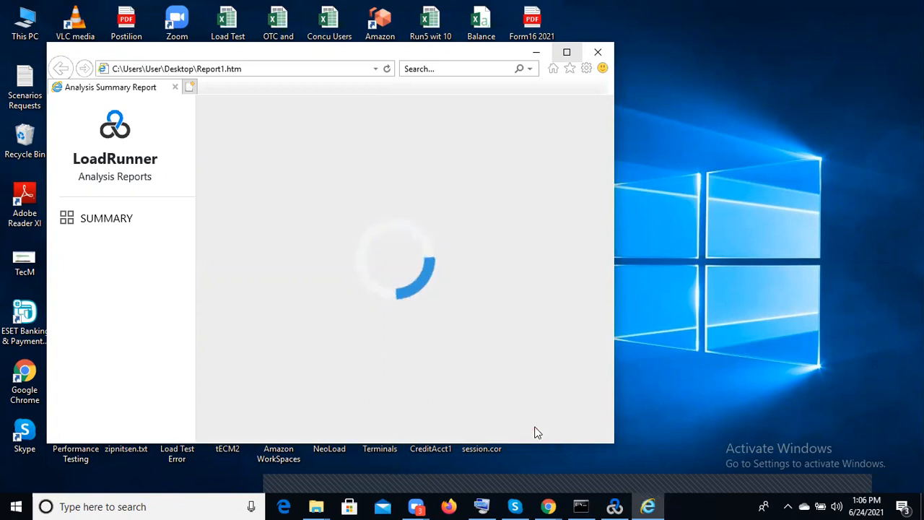
left_click(567, 54)
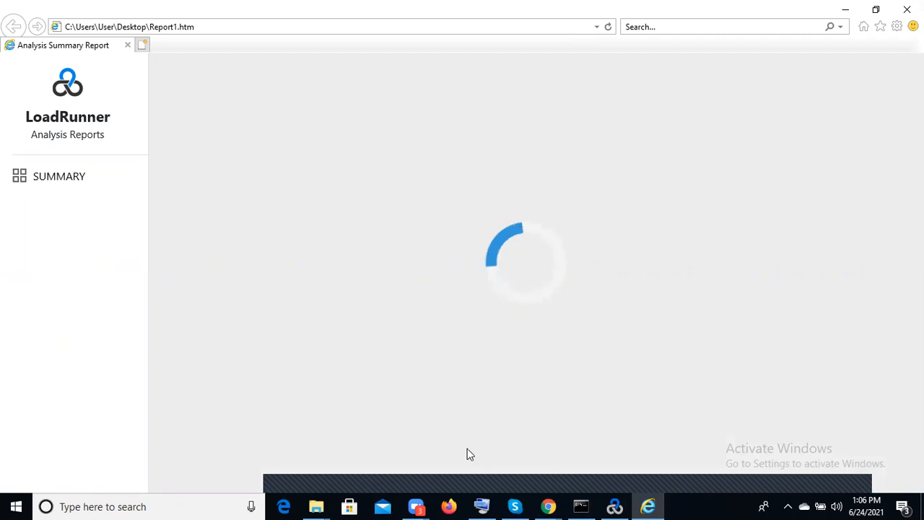
left_click(618, 501)
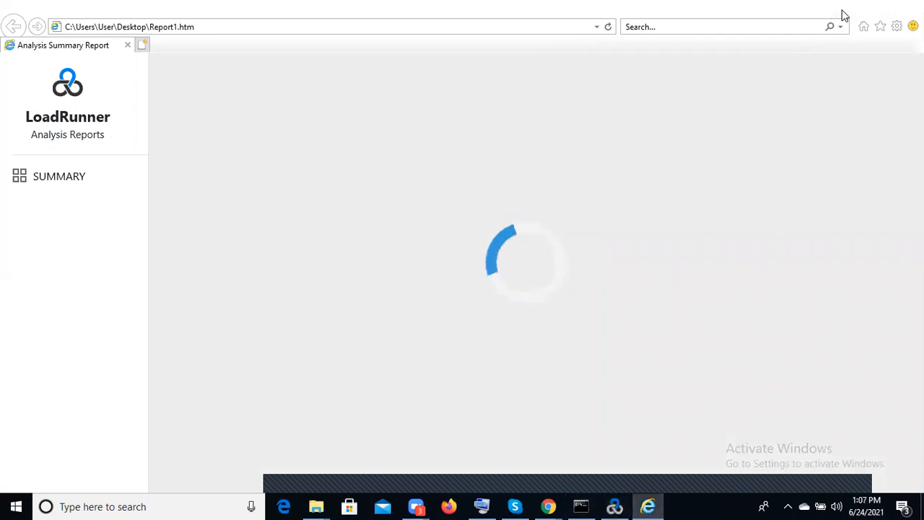
left_click(844, 11)
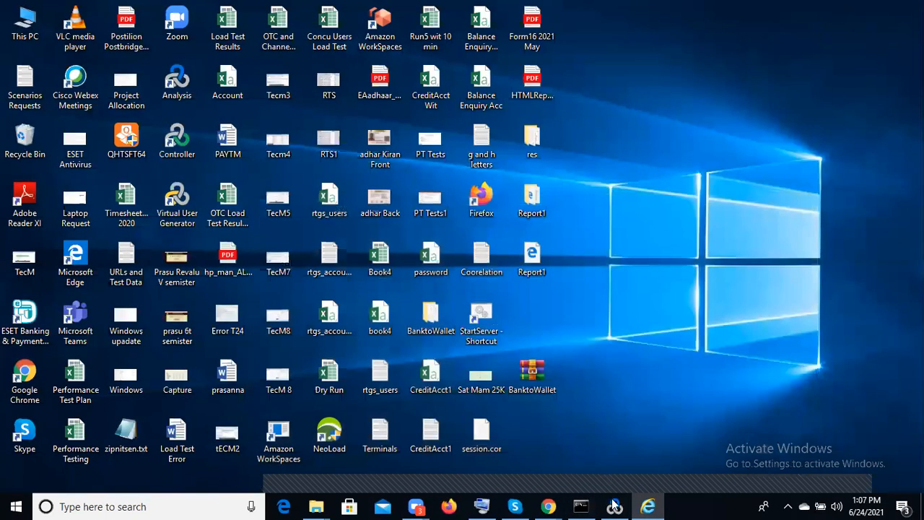
mouse_move(615, 505)
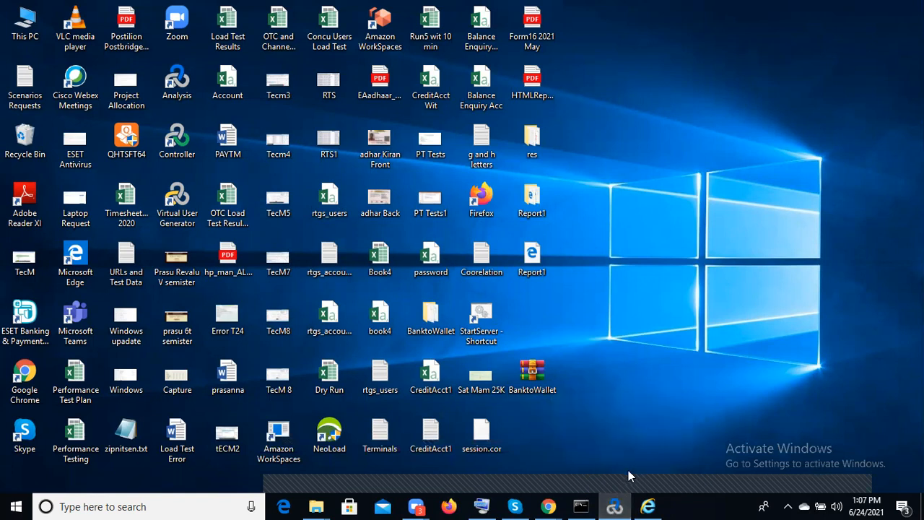
left_click(647, 506)
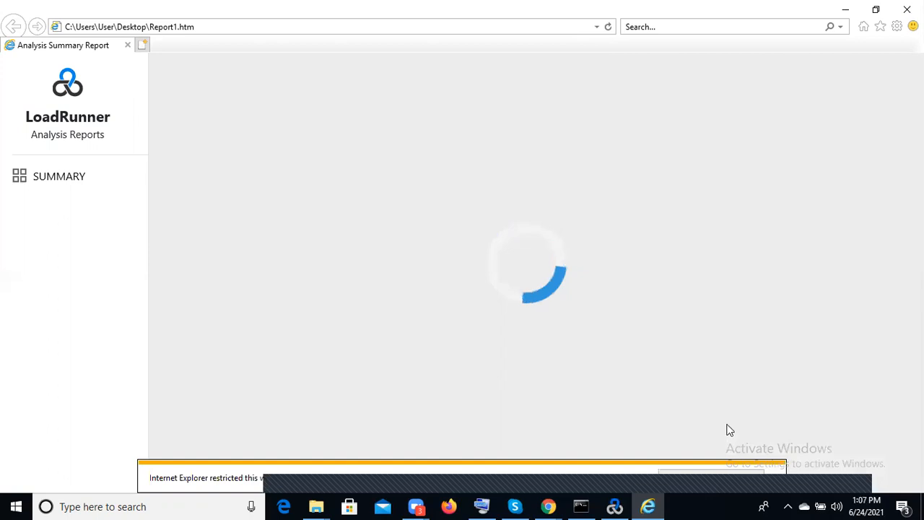
Allow the blocked content in the HTML report and load its Summary page
left_click(728, 471)
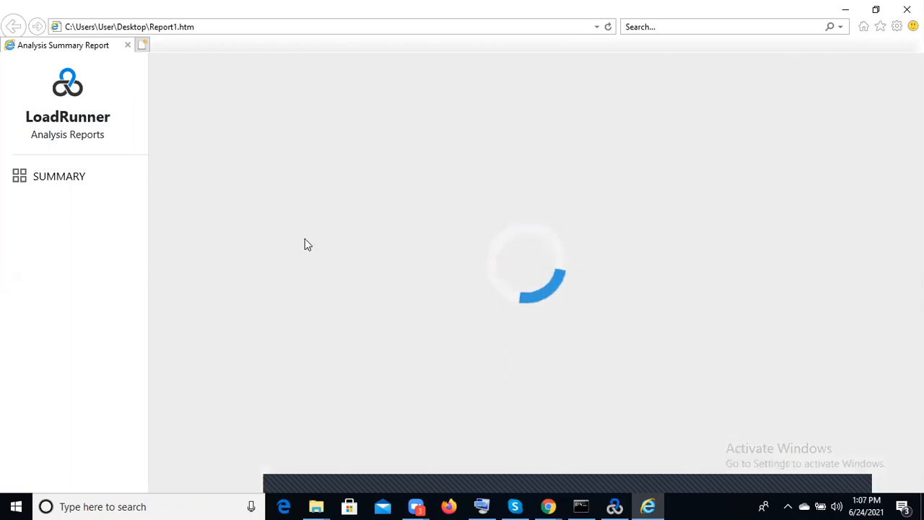
left_click(70, 174)
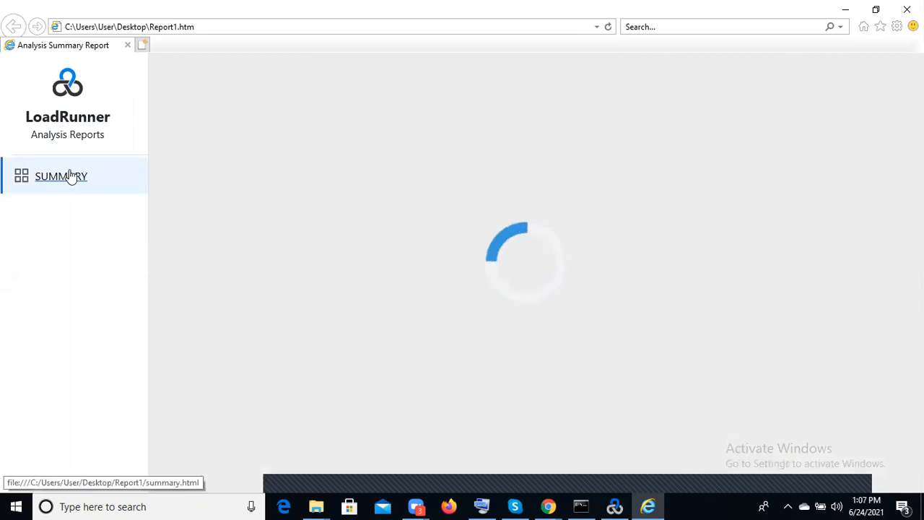
left_click(726, 482)
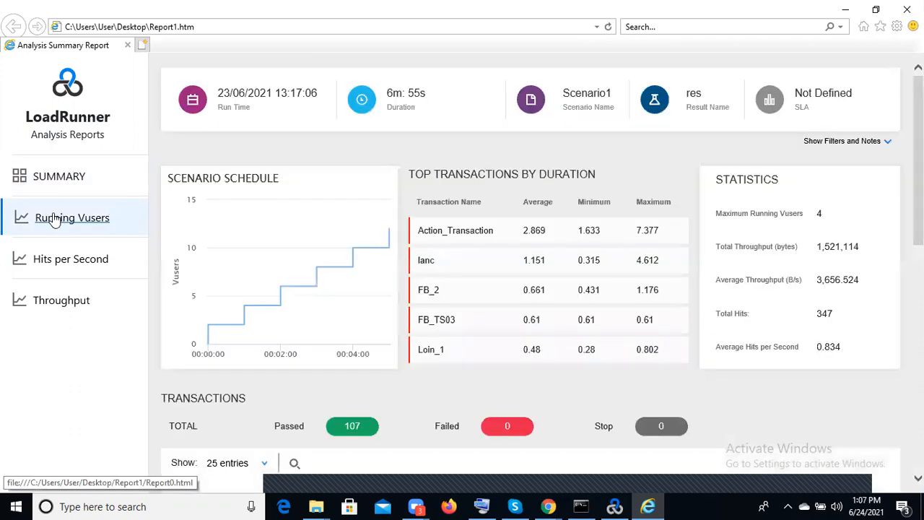
left_click(55, 219)
left_click(60, 180)
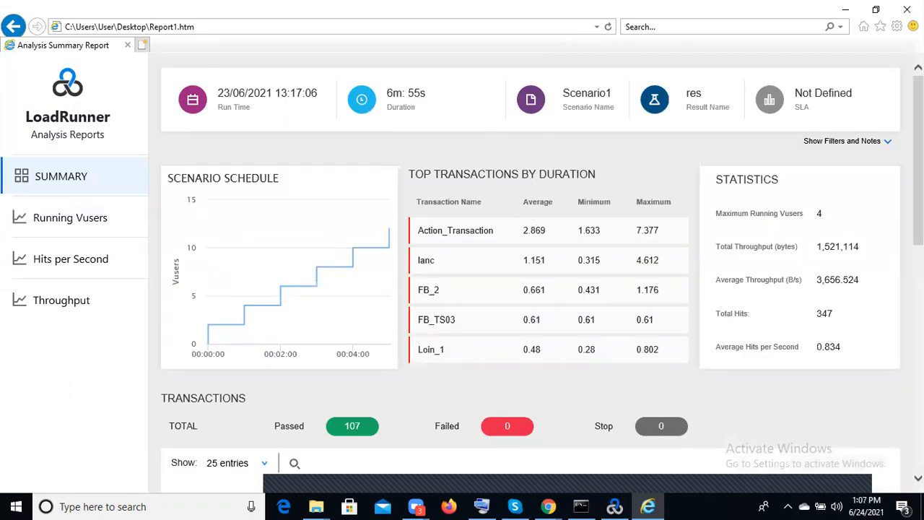
Examine the report summary's scenario schedule, top transactions, statistics, transaction table and HTTP responses
scroll(531, 274, "down", 9)
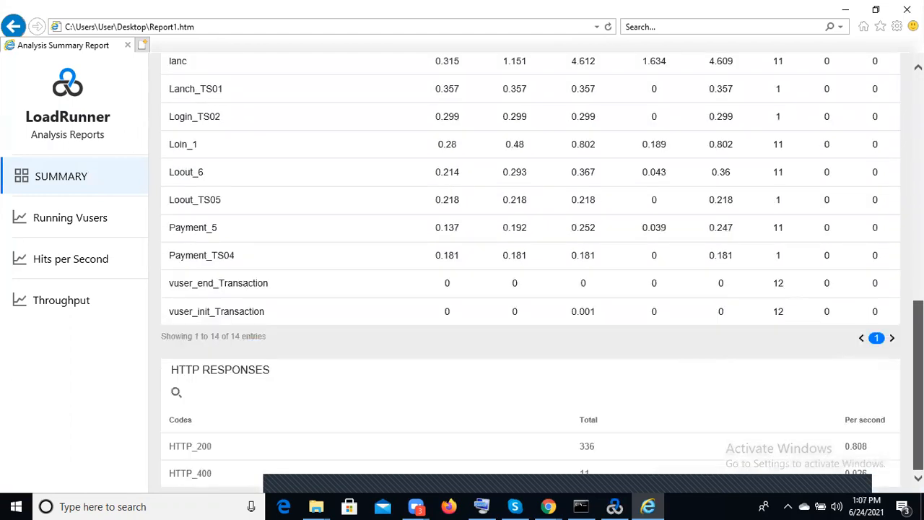
scroll(887, 185, "up", 10)
scroll(887, 184, "down", 3)
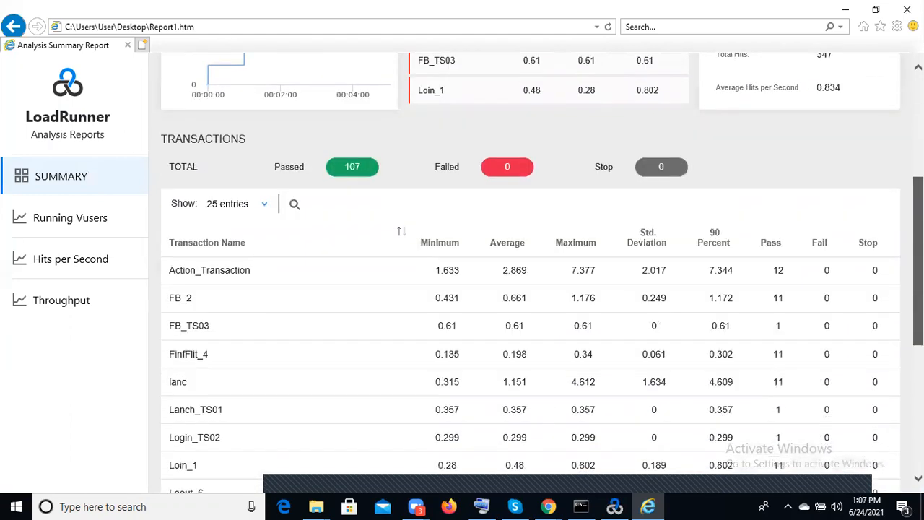
scroll(880, 117, "up", 3)
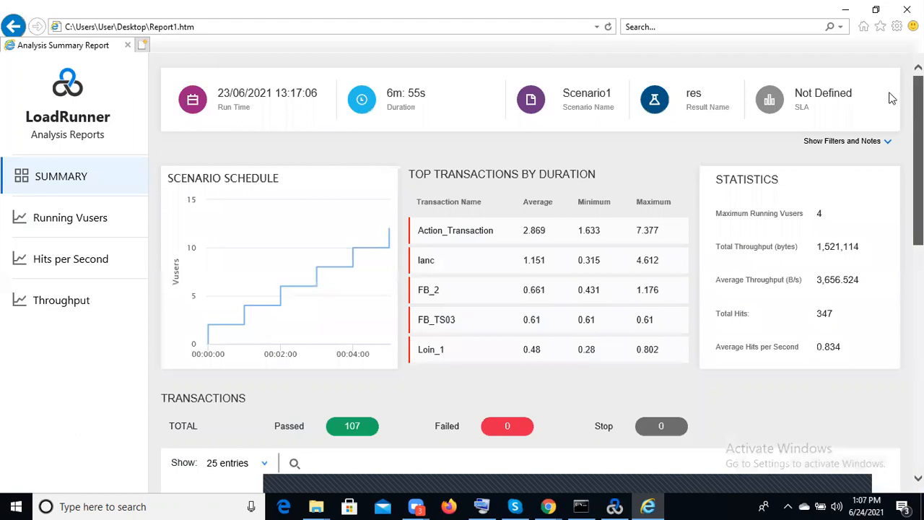
scroll(541, 271, "down", 3)
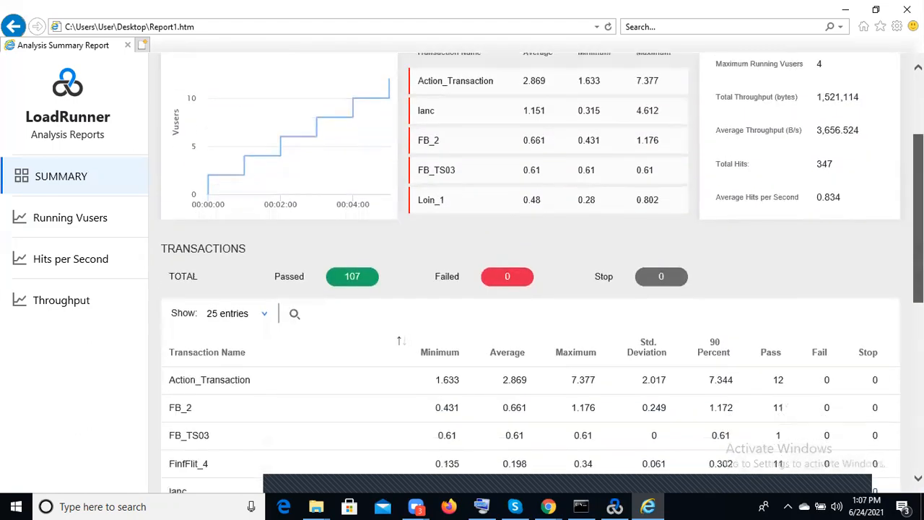
scroll(531, 271, "down", 3)
scroll(531, 271, "down", 5)
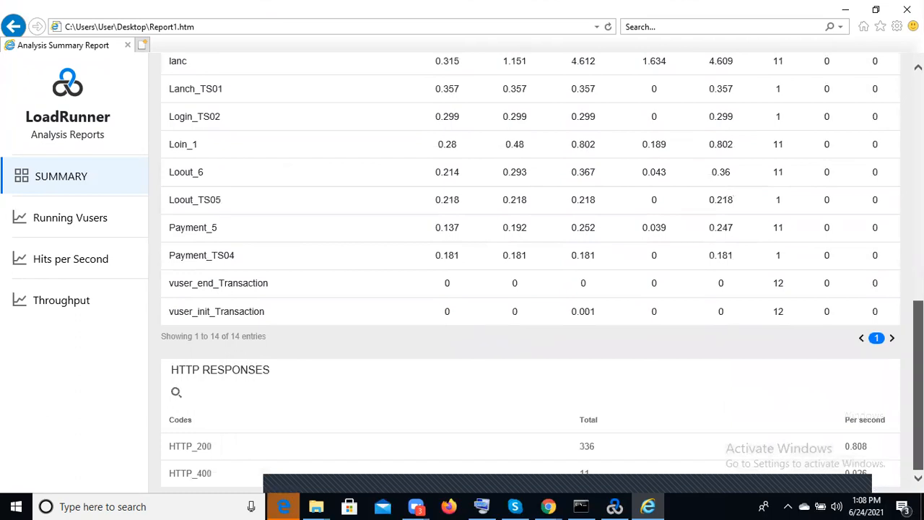
scroll(860, 220, "up", 8)
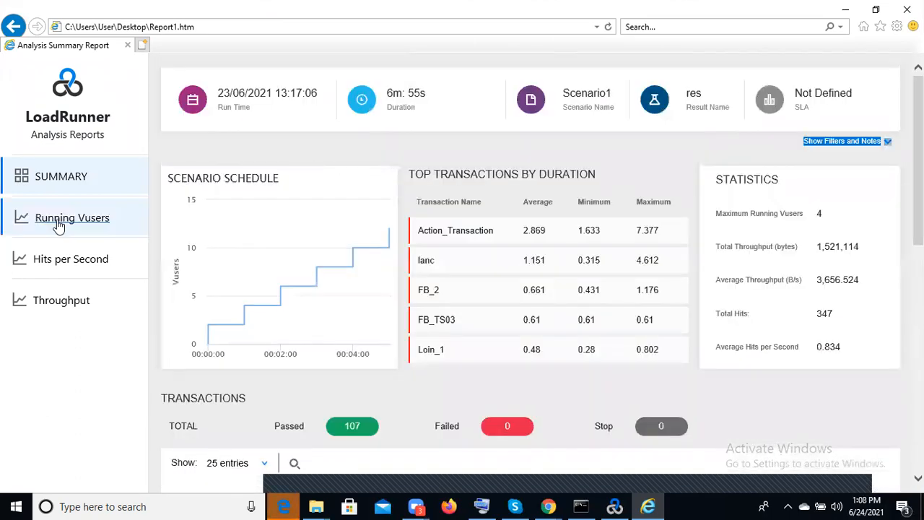
Review the Running Vusers, Hits per Second and Throughput graphs in the HTML report
left_click(60, 219)
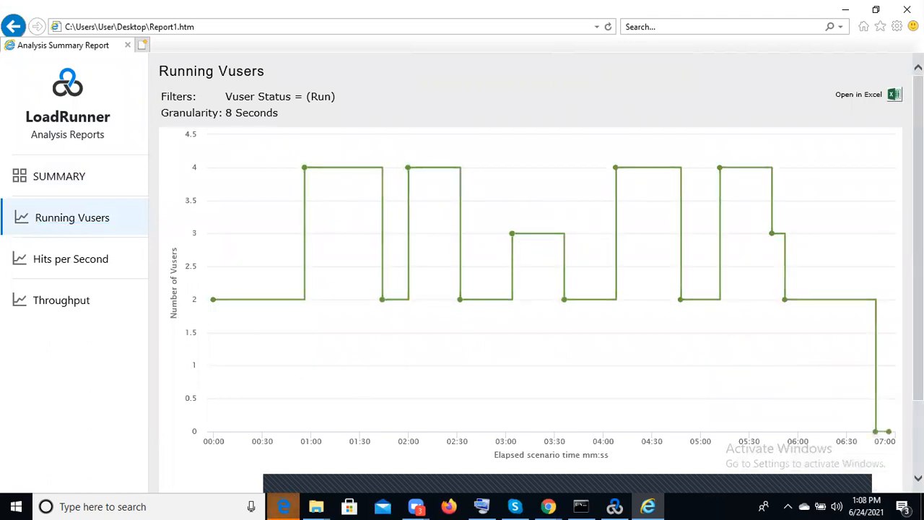
scroll(533, 464, "down", 2)
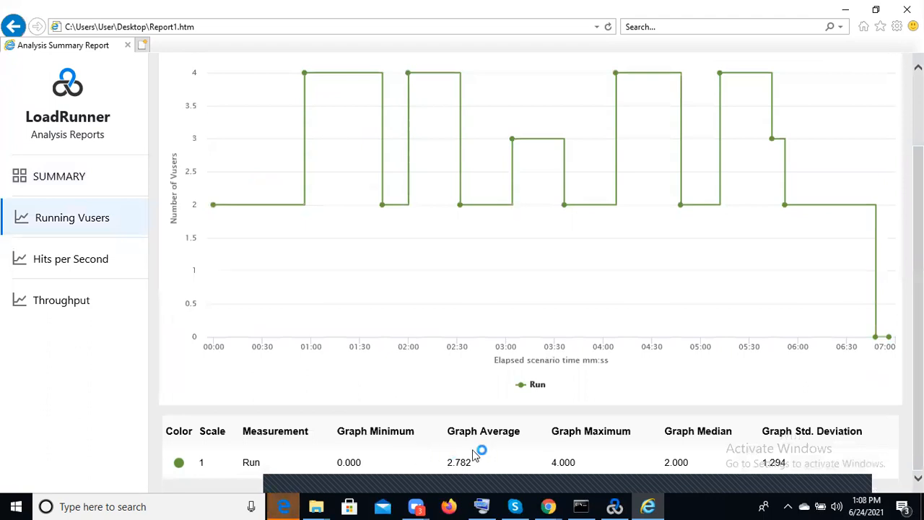
left_click(77, 264)
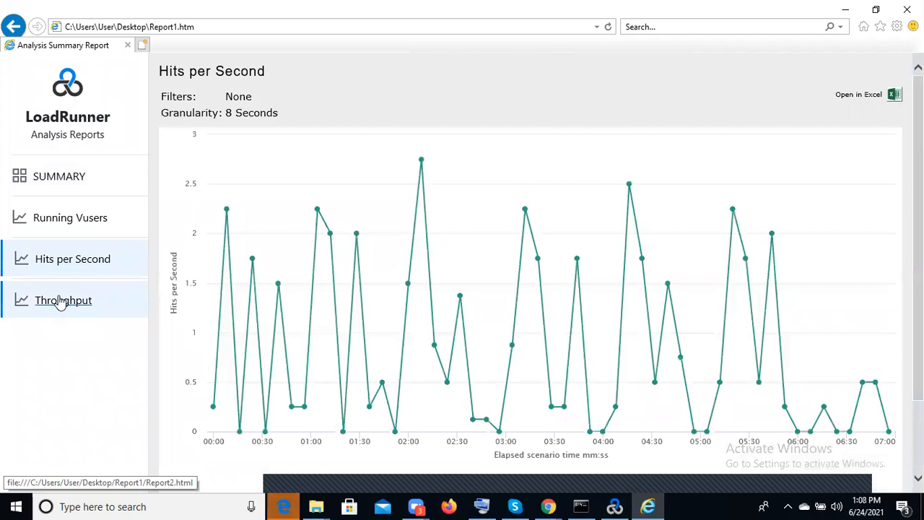
left_click(61, 301)
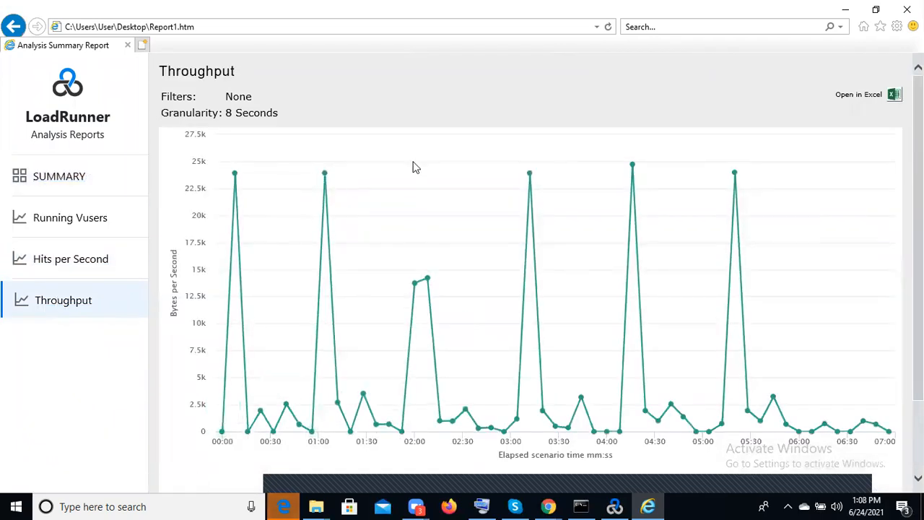
Switch back to LoadRunner Analysis, view the scenario runtime settings and close them
left_click(847, 9)
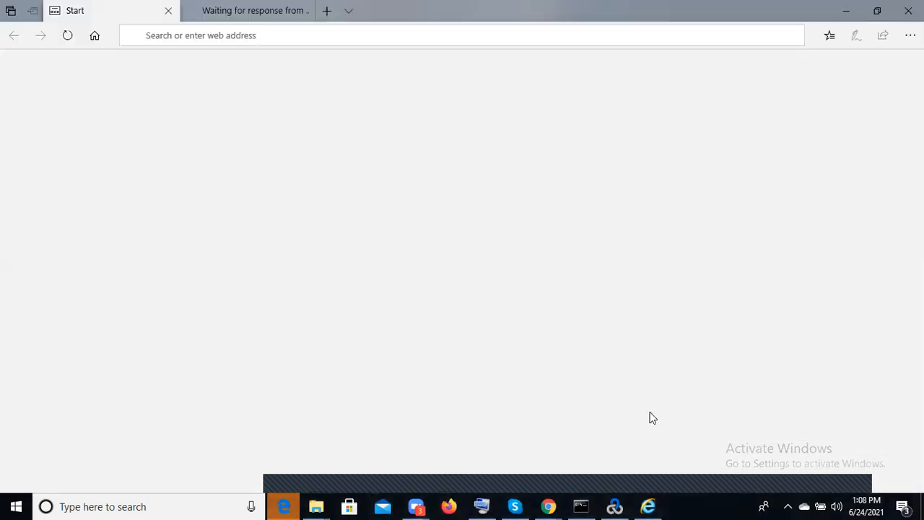
left_click(615, 505)
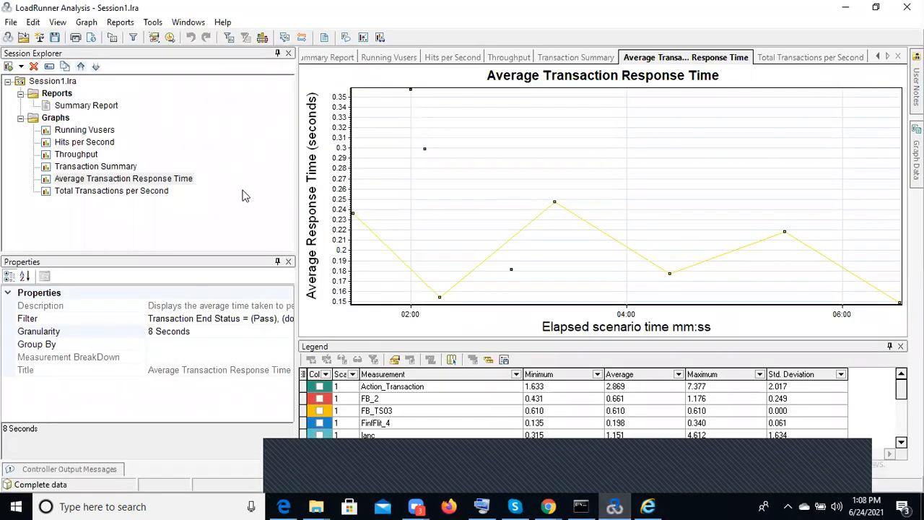
left_click(109, 41)
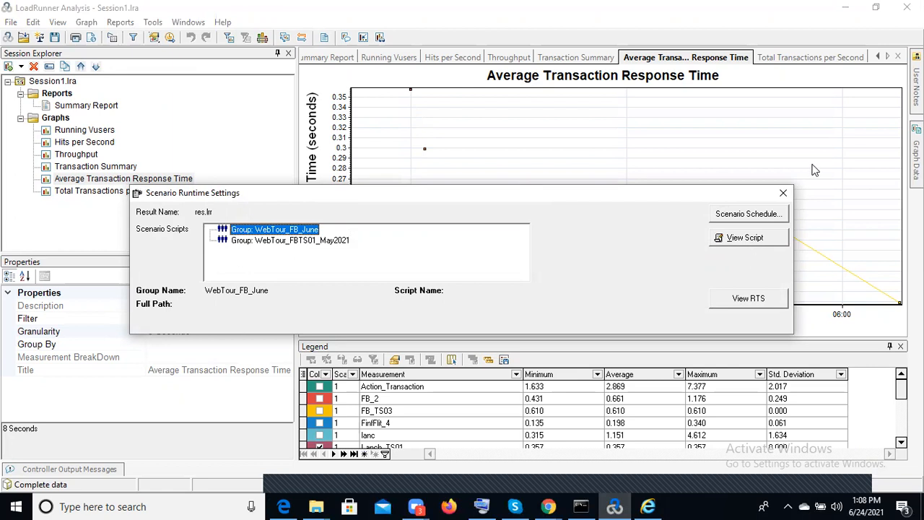
left_click(785, 193)
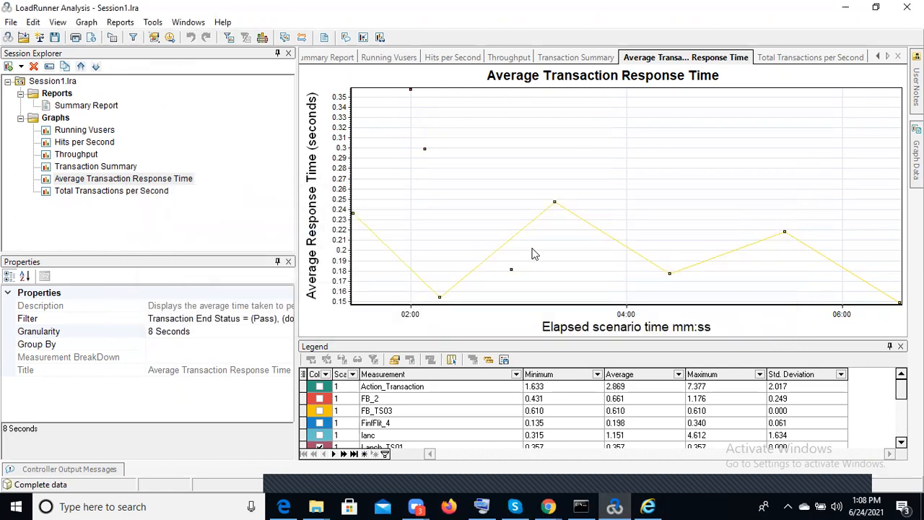
Open the global filter and select the transaction names FB_2, FB_TS03, FinfFlit_4 and lanc
left_click(134, 39)
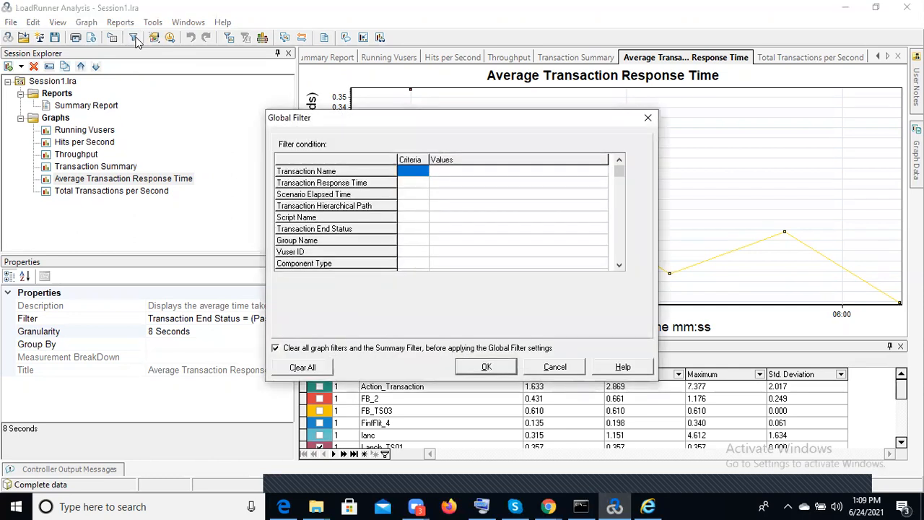
left_click(414, 175)
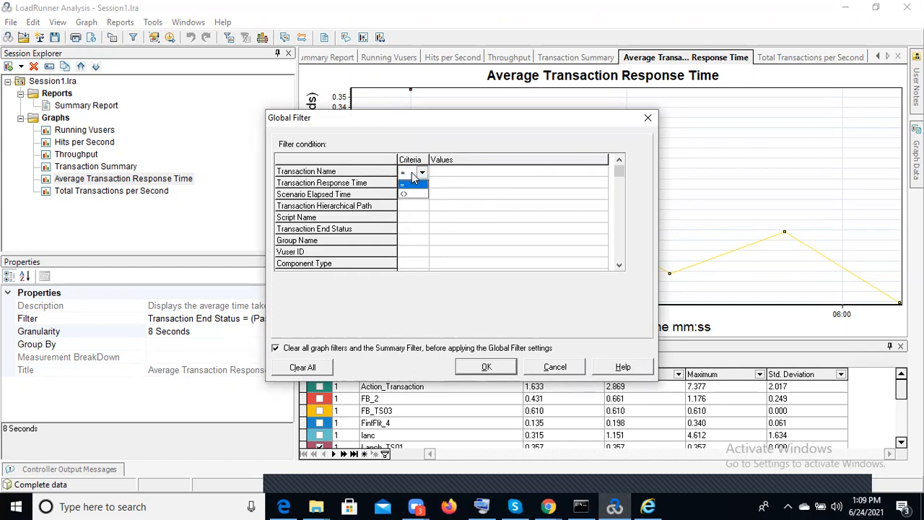
left_click(467, 173)
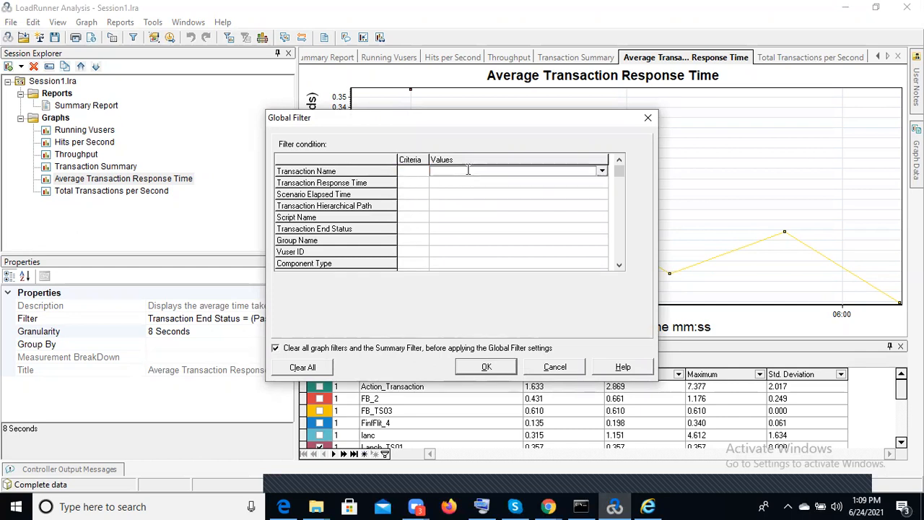
left_click(605, 173)
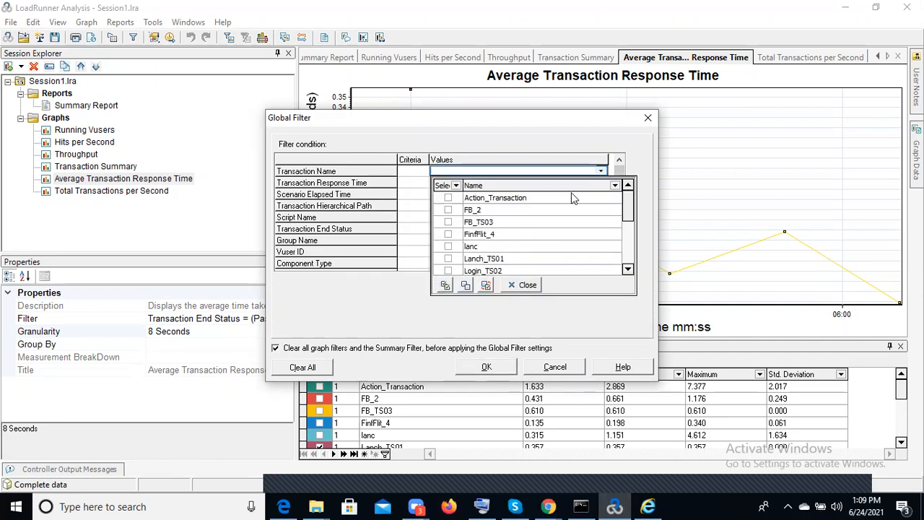
left_click(447, 210)
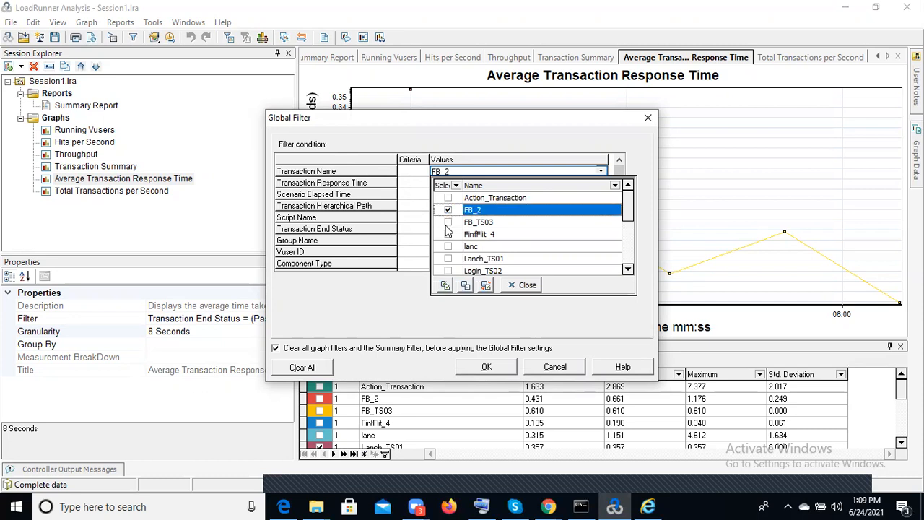
left_click(448, 223)
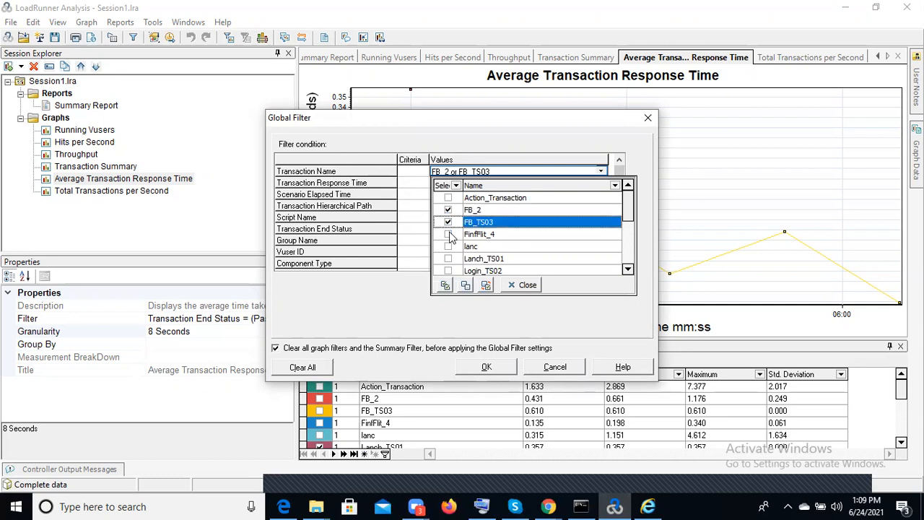
left_click(448, 235)
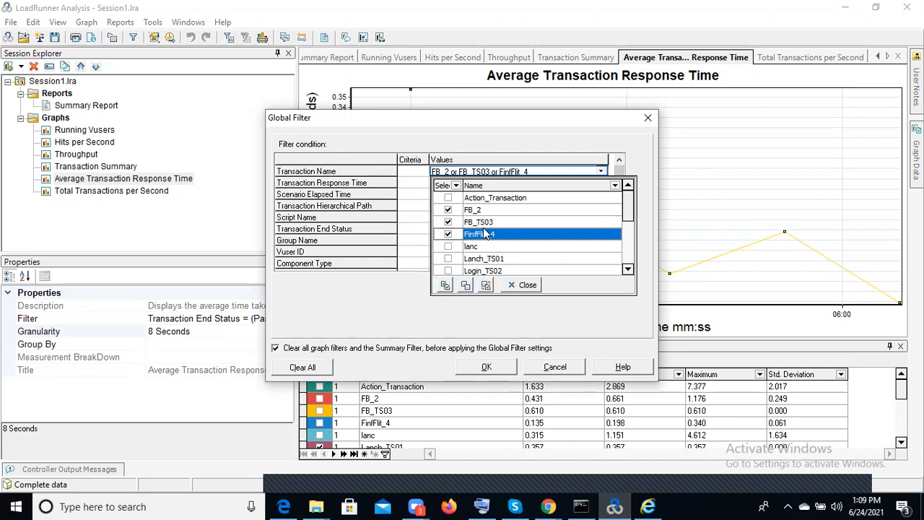
left_click(448, 247)
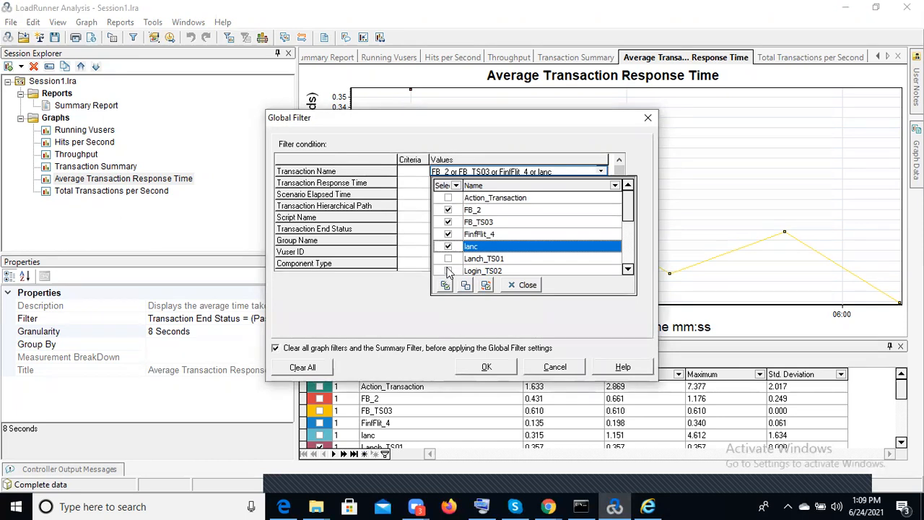
Add Login_TS02 and Lanch_TS01 to the transaction name filter and remove lanc and FinfFlit_4
left_click(448, 271)
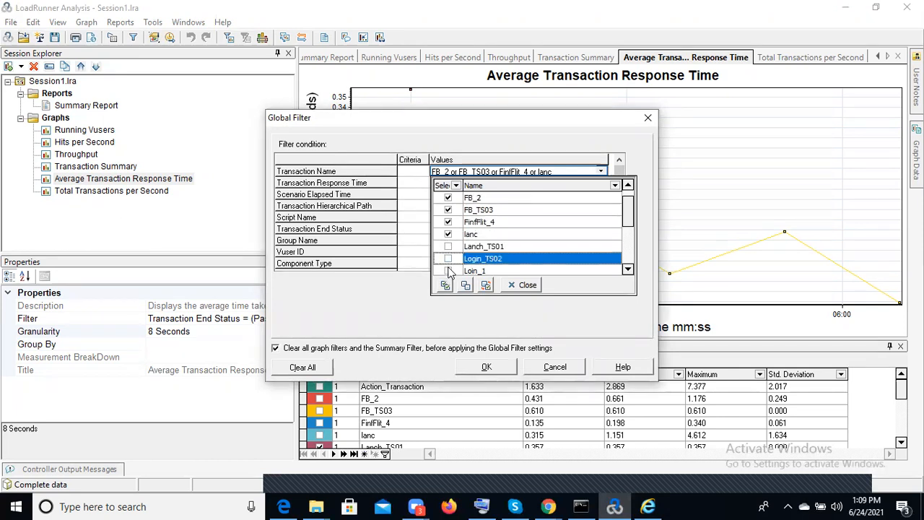
left_click(448, 260)
left_click(448, 247)
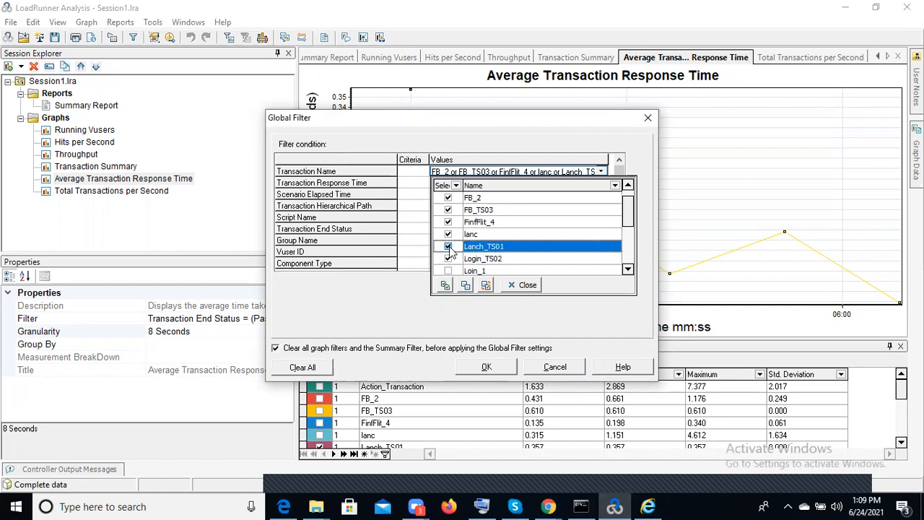
left_click(449, 235)
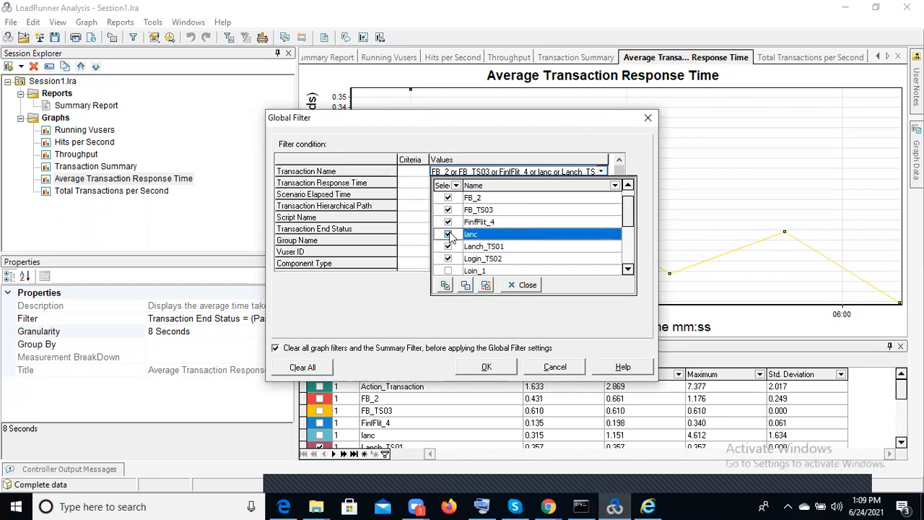
left_click(449, 223)
left_click(448, 223)
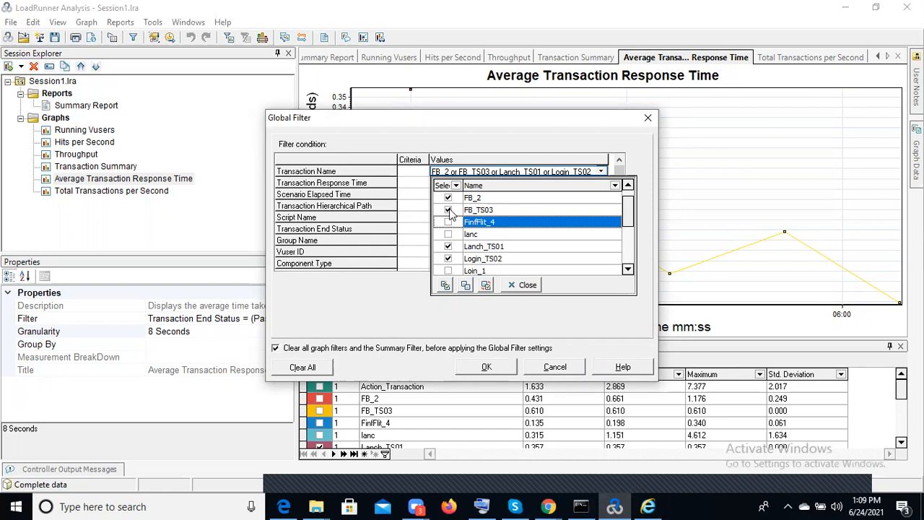
Add Payment_TS04 and Loout_TS05 to the transaction name filter, leaving Loout_6 unselected, and finish the selection
left_click(628, 271)
left_click(628, 270)
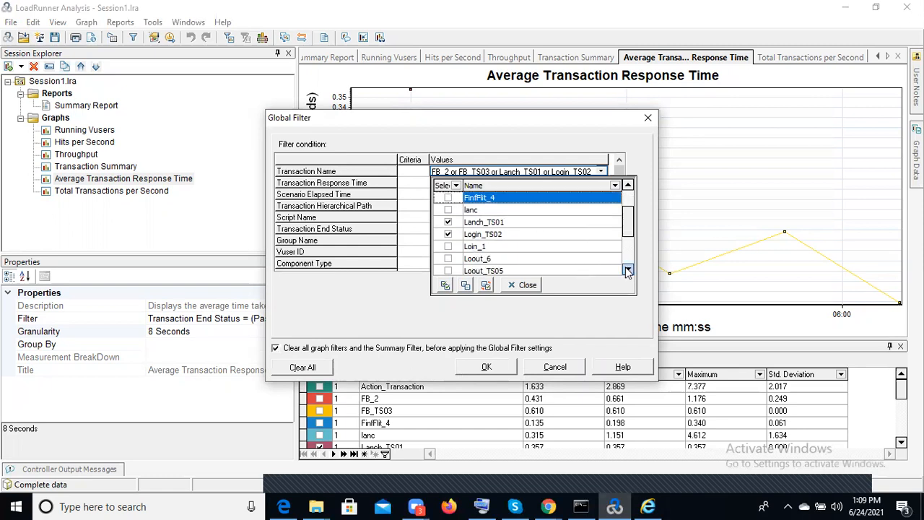
left_click(448, 260)
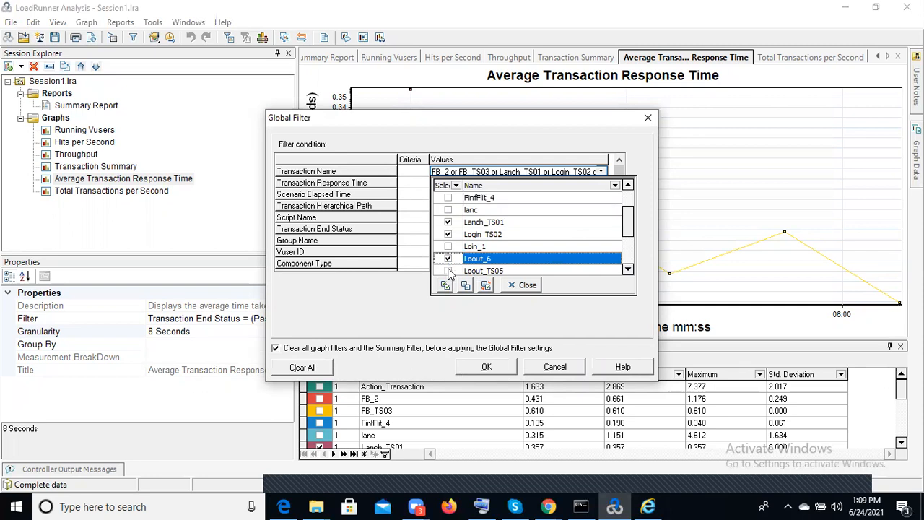
left_click(450, 272)
left_click(449, 247)
left_click(449, 248)
left_click_drag(628, 238, 628, 267)
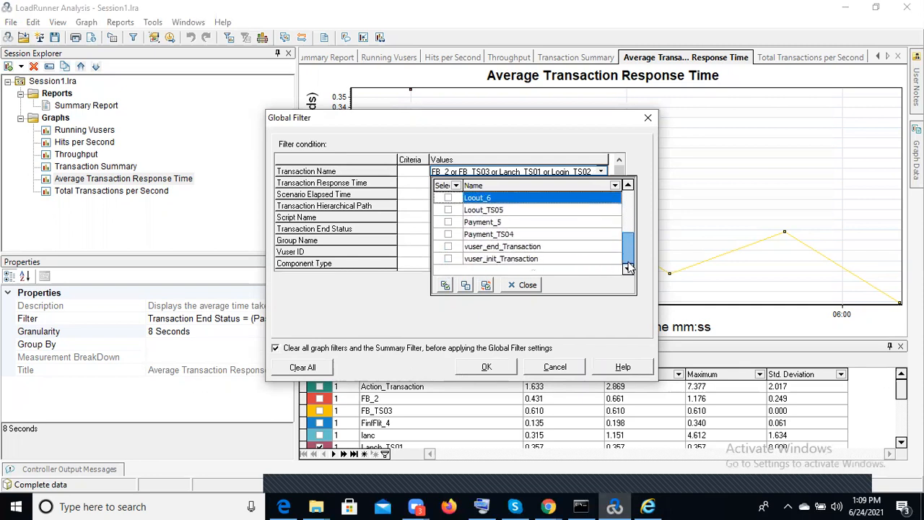
left_click(447, 235)
left_click(448, 235)
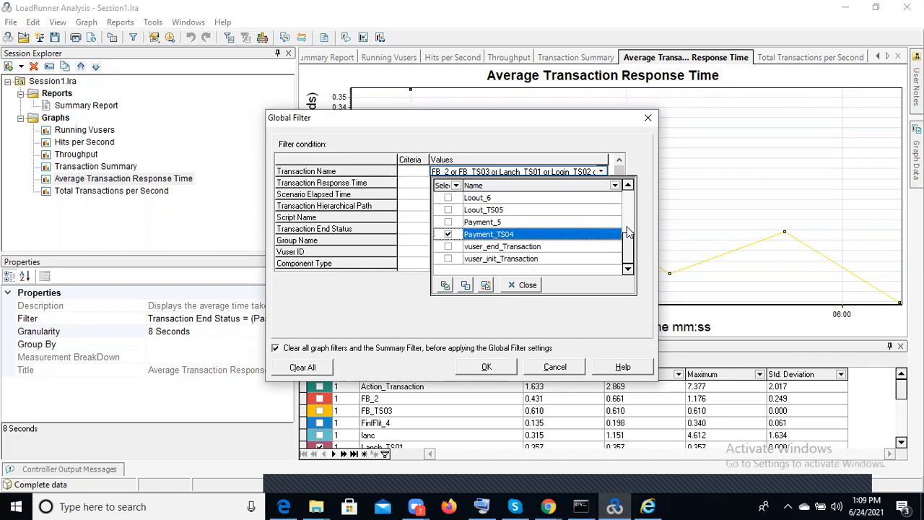
left_click(449, 210)
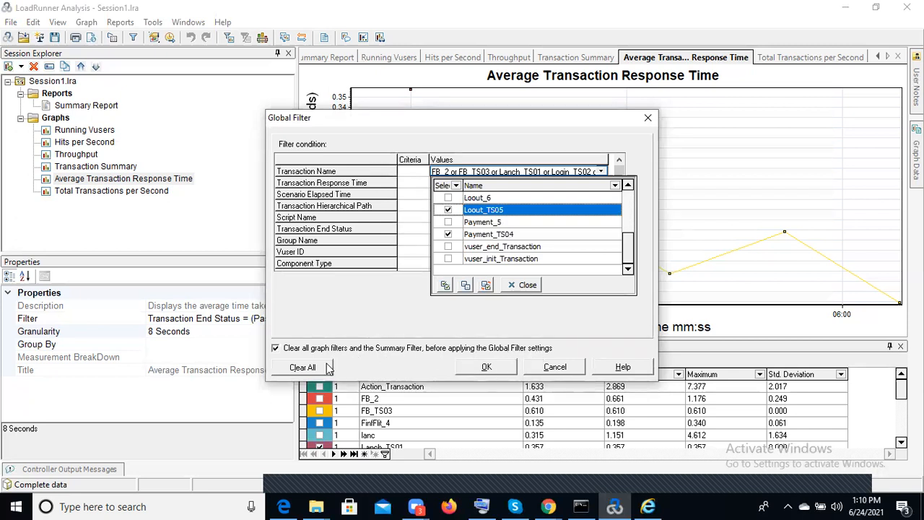
left_click(524, 288)
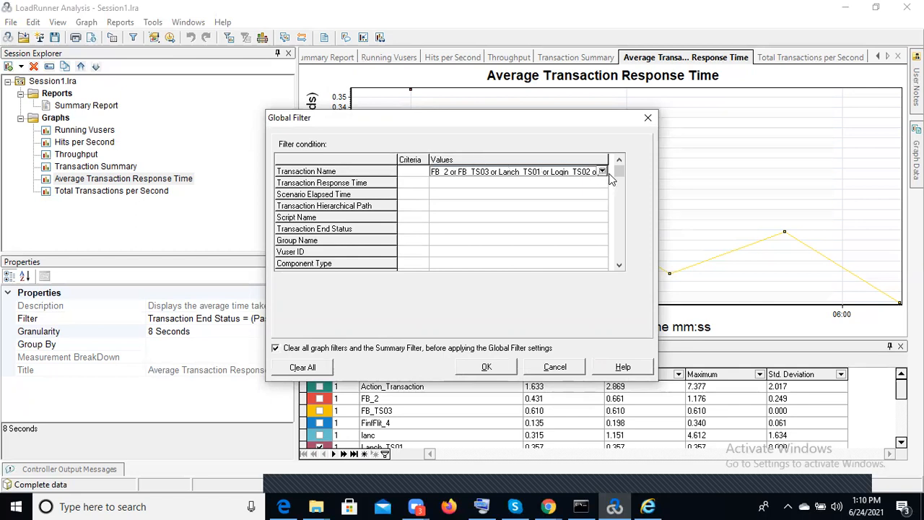
Check the scenario elapsed time range without setting it and apply the global filter
left_click(410, 200)
left_click(466, 195)
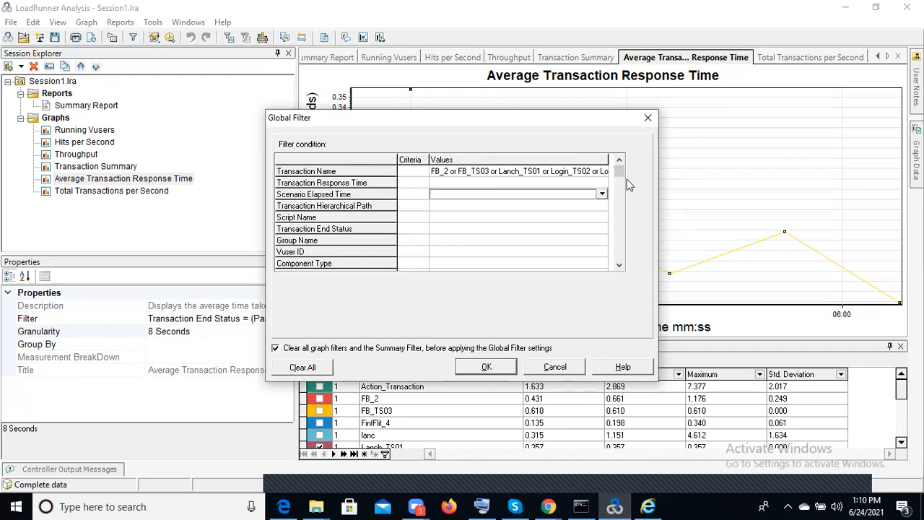
left_click(604, 195)
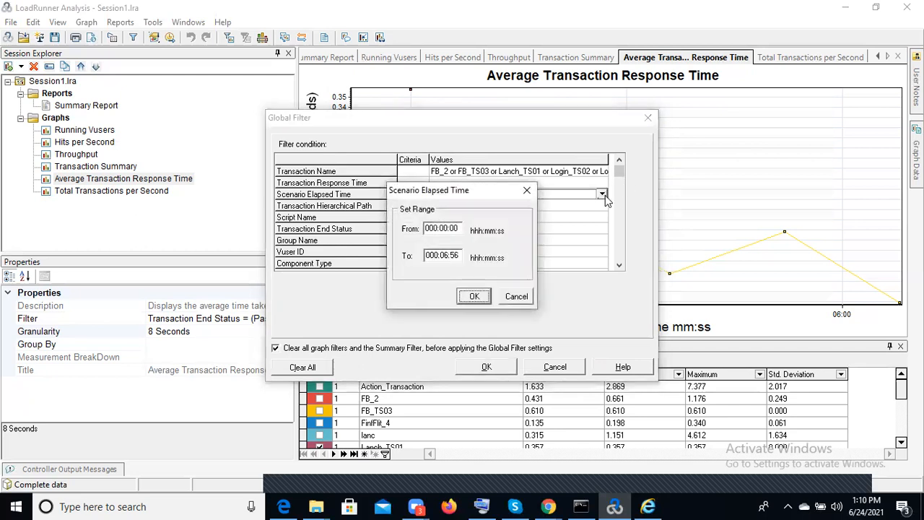
left_click(526, 192)
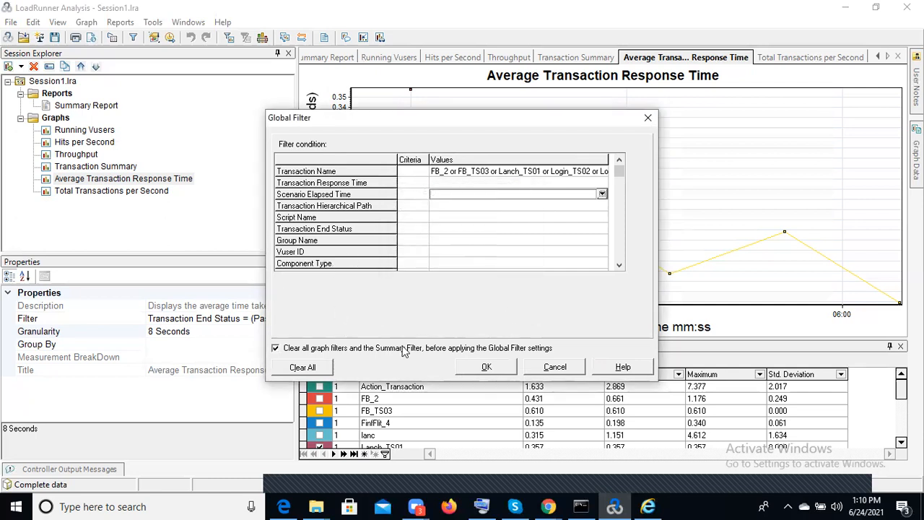
left_click(482, 370)
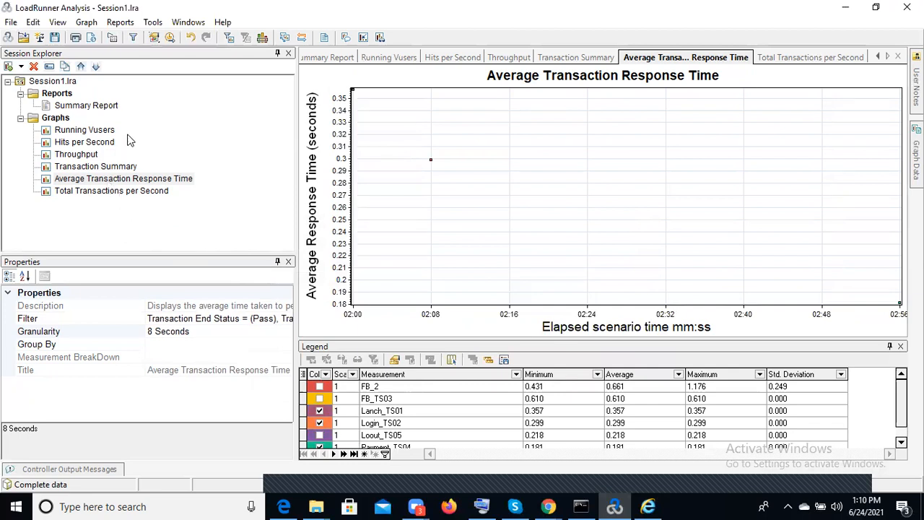
View the filtered Total Transactions per Second and Average Transaction Response Time graphs and check the Service Level Agreement rules
left_click(110, 192)
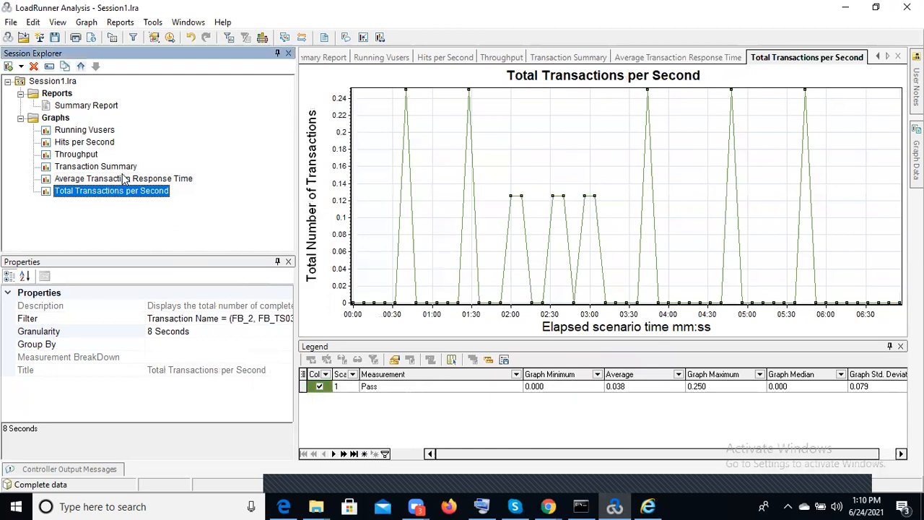
left_click(122, 181)
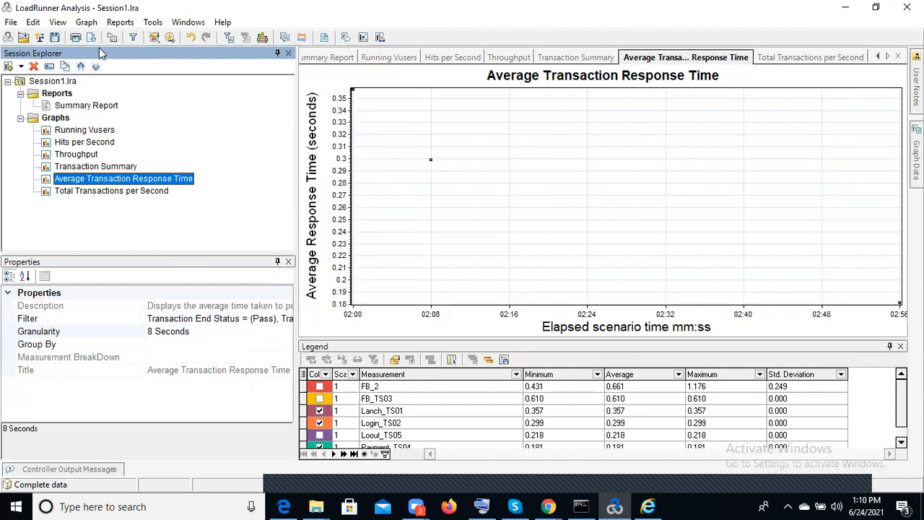
left_click(155, 40)
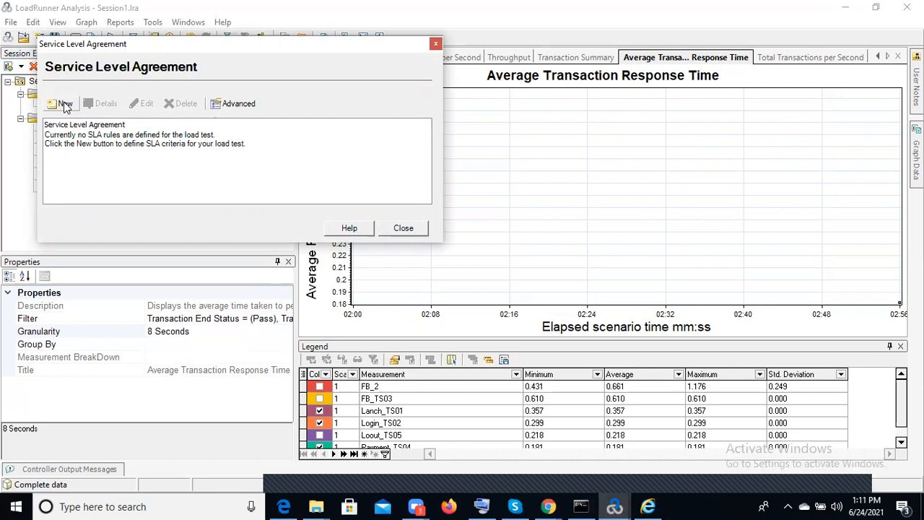
left_click(403, 228)
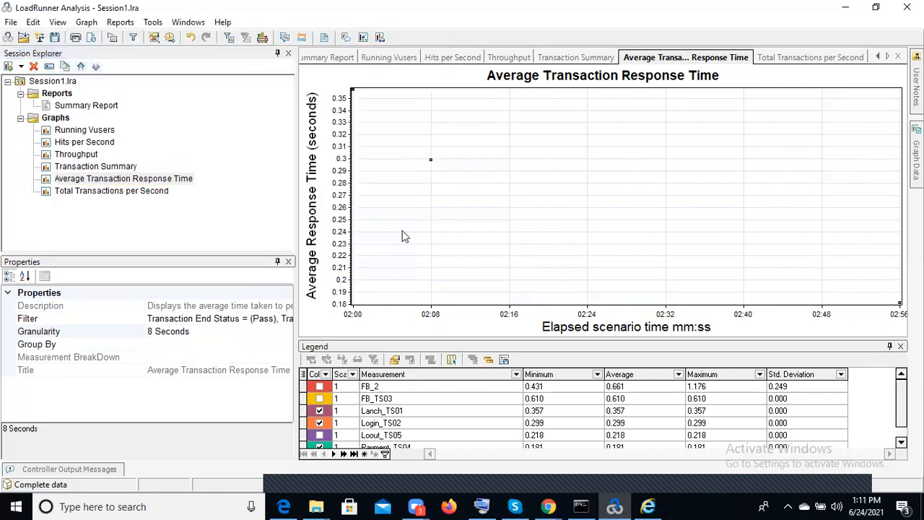
Open the transaction analysis and review the graphs of FB_TS03, Lanch_TS01, Login_TS02, Loout_TS05 and Payment_TS04
left_click(171, 39)
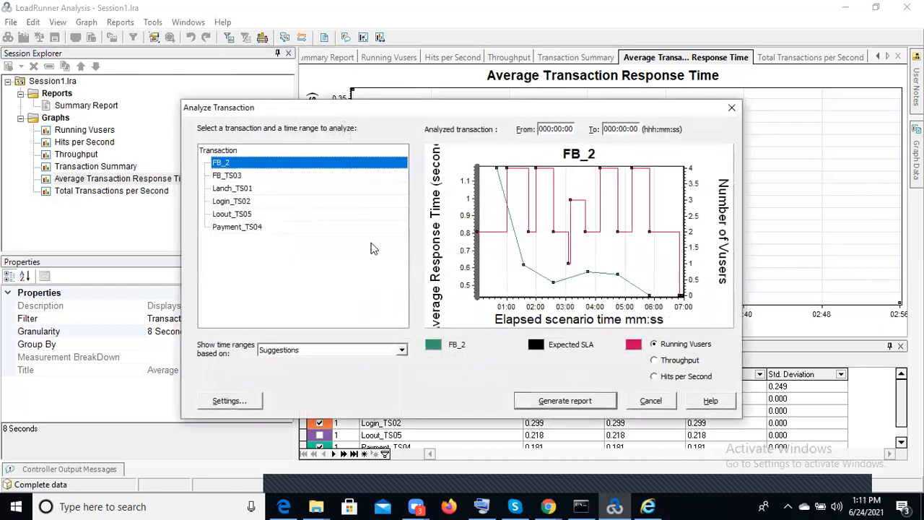
left_click(272, 175)
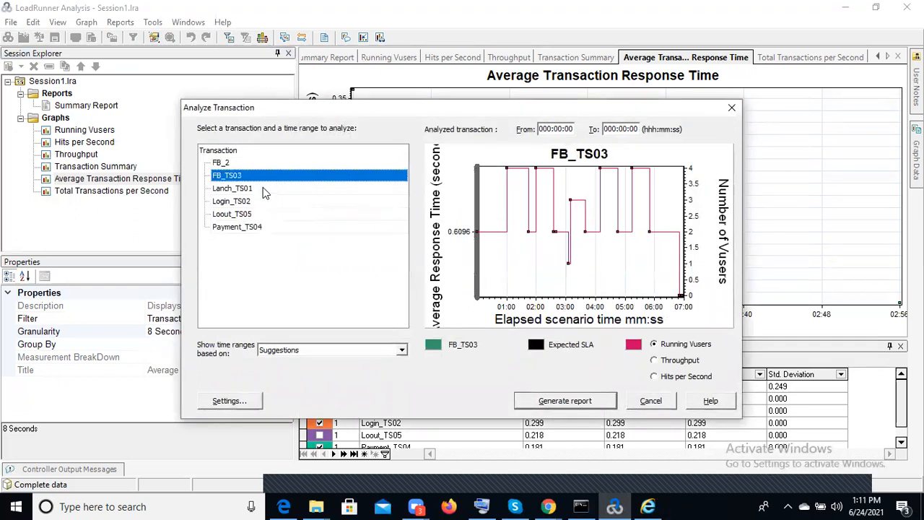
left_click(264, 189)
left_click(260, 204)
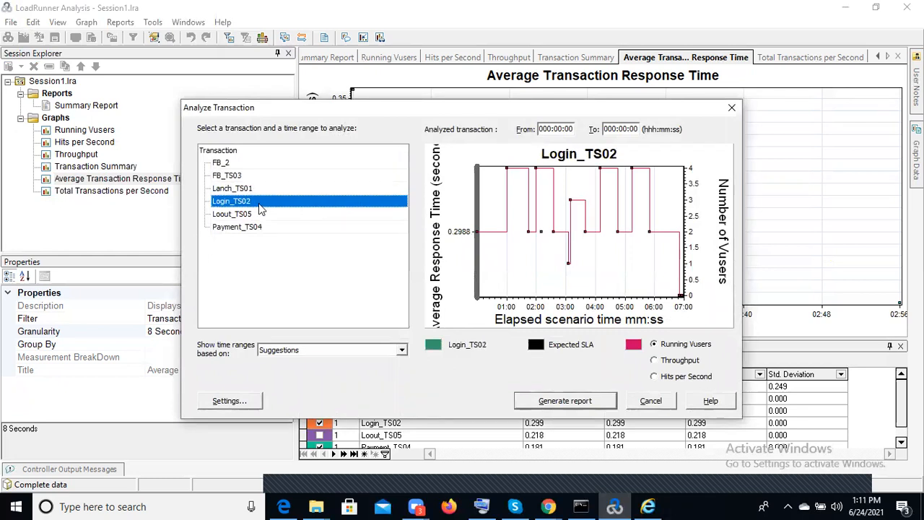
left_click(263, 215)
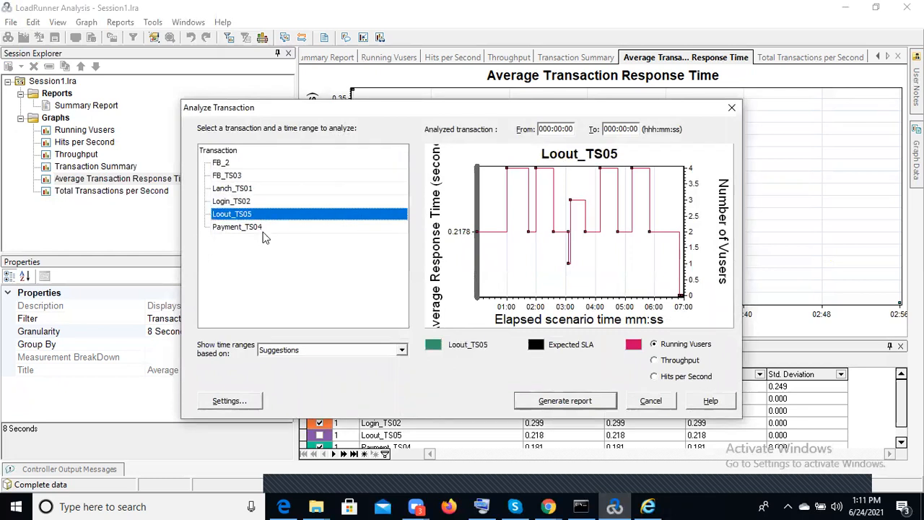
left_click(264, 228)
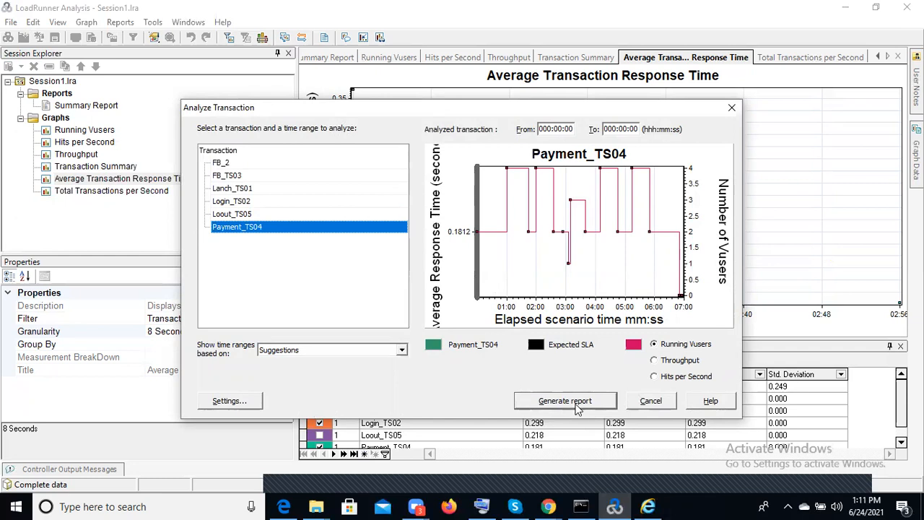
Check the time range basis options and compare Payment_TS04 against Throughput, Hits per Second and Running Vusers
left_click(401, 350)
left_click(401, 353)
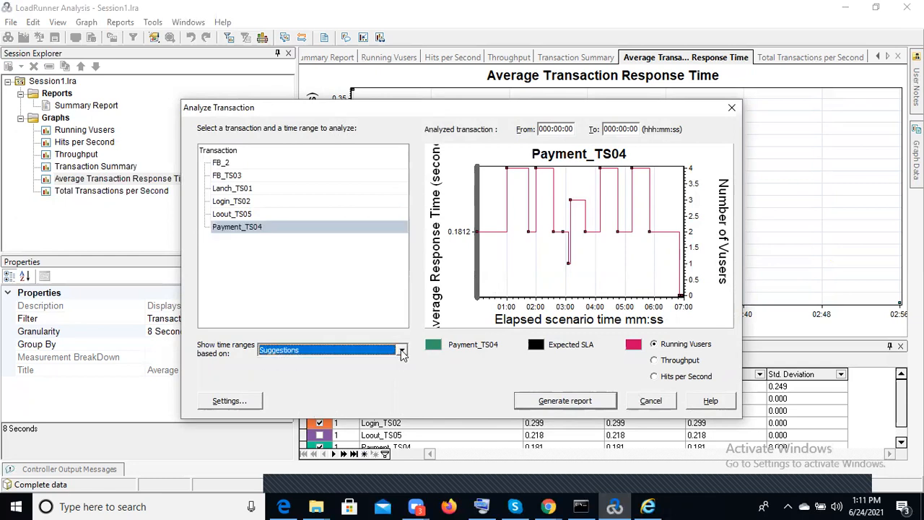
left_click(655, 361)
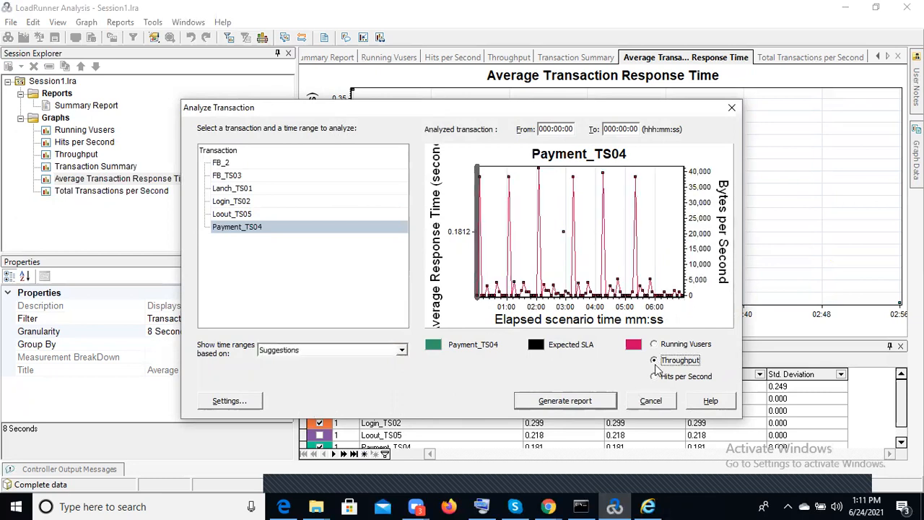
left_click(655, 377)
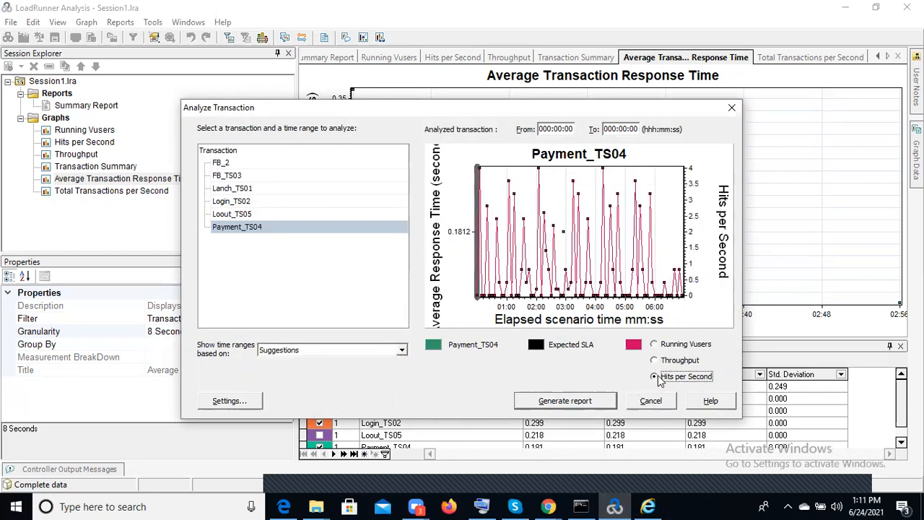
left_click(655, 344)
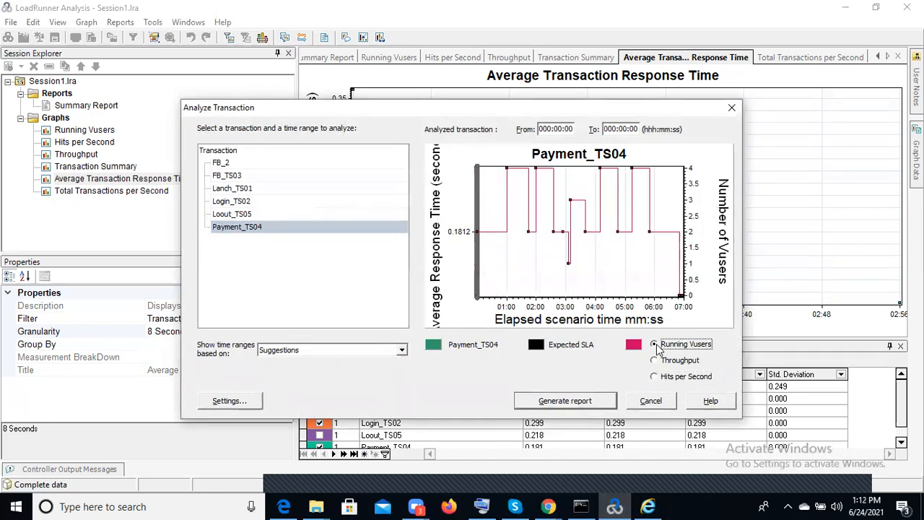
Focus the Payment_TS04 analysis on its first 5 seconds, review it against Throughput, Hits per Second and Running Vusers, and close the analysis
left_click(559, 131)
left_click(656, 360)
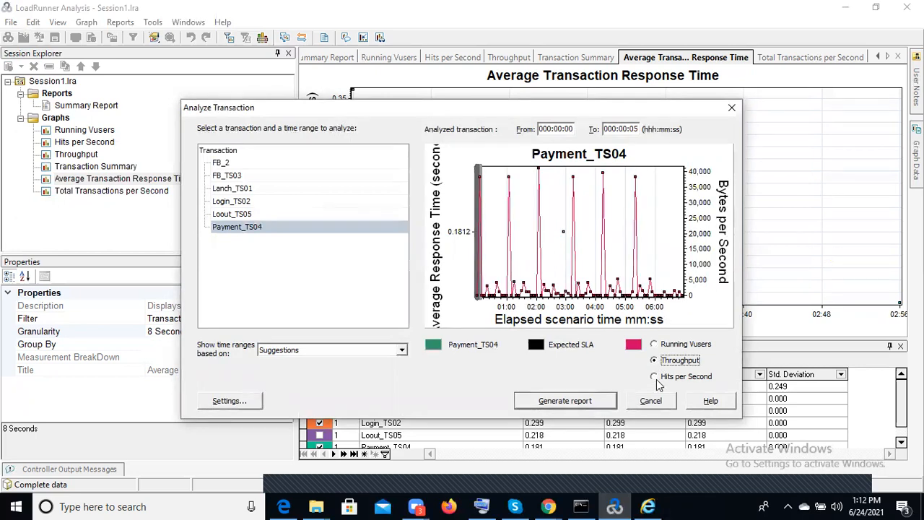
left_click(655, 378)
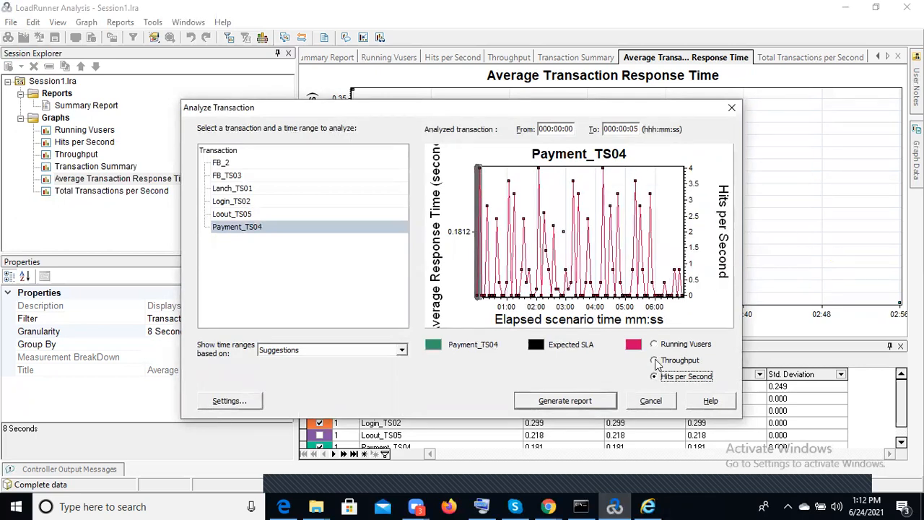
left_click(656, 360)
left_click(654, 345)
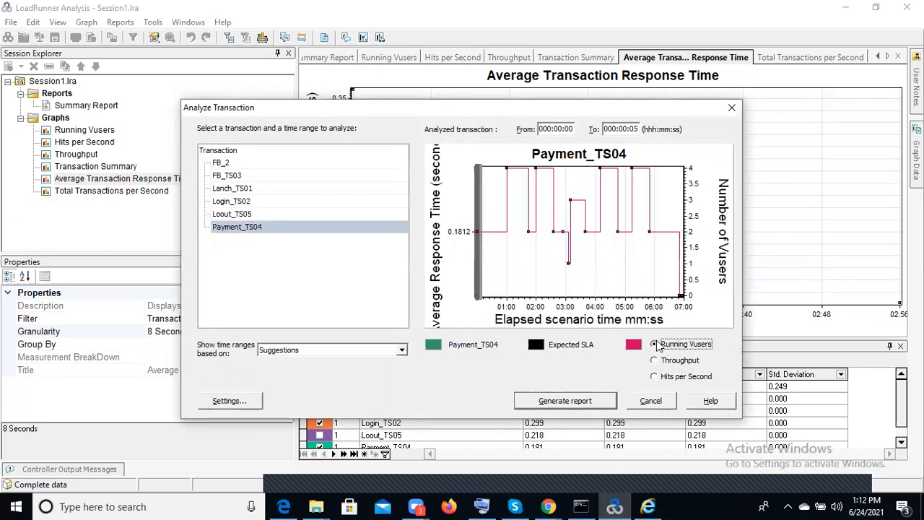
left_click(731, 110)
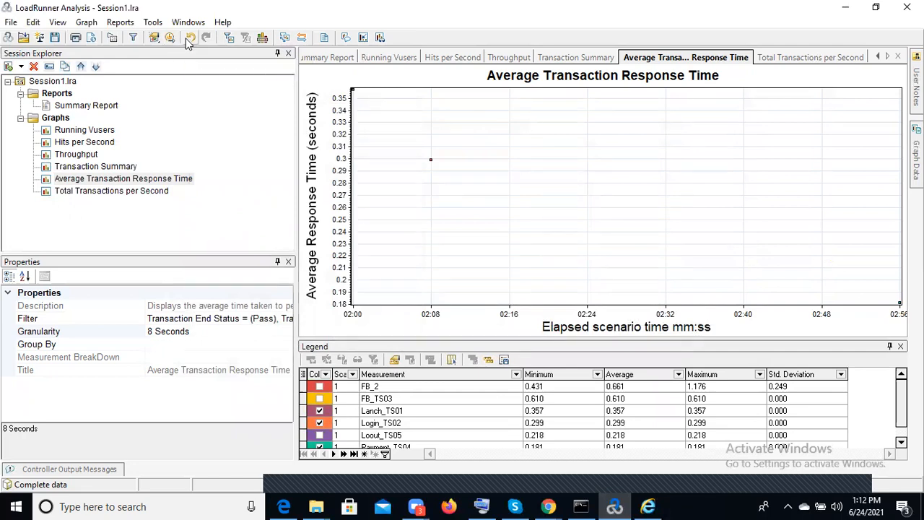
Check the Average Transaction Response Time graph's filter settings and set the granularity to 60 seconds, reduced for all graphs
left_click(228, 40)
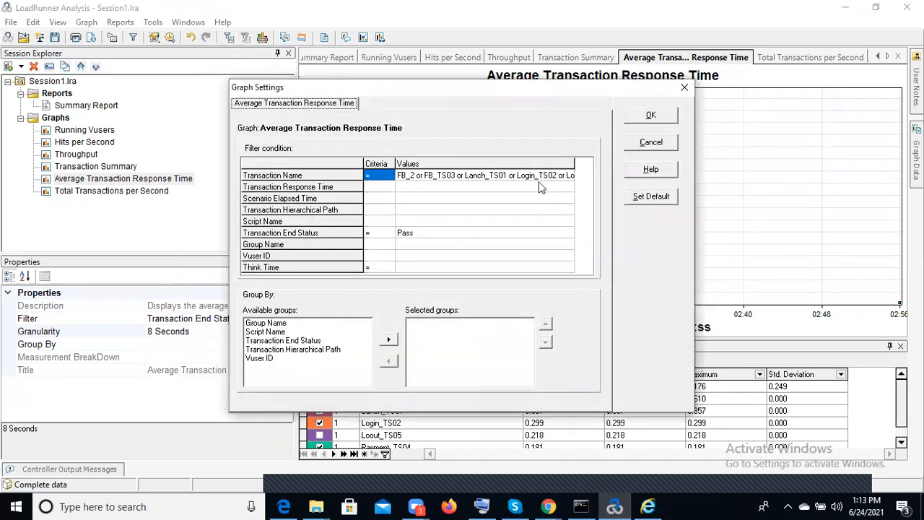
left_click(684, 88)
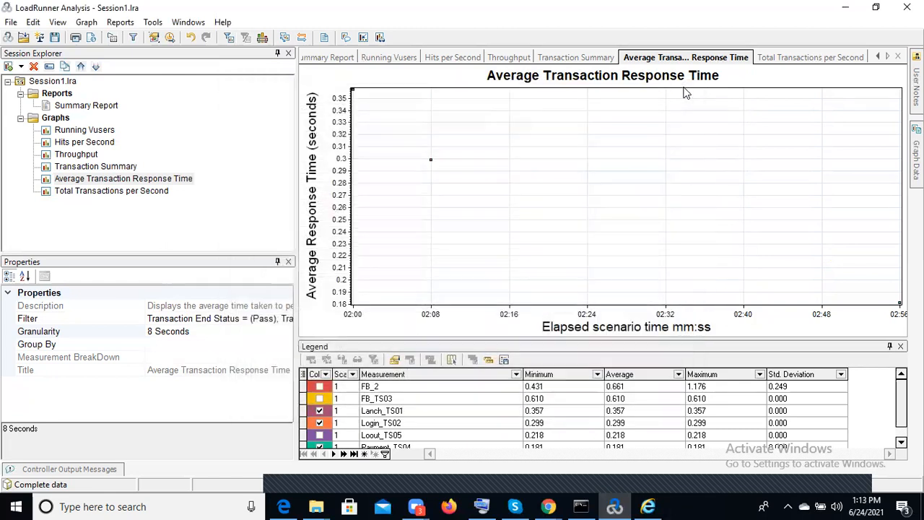
left_click(263, 42)
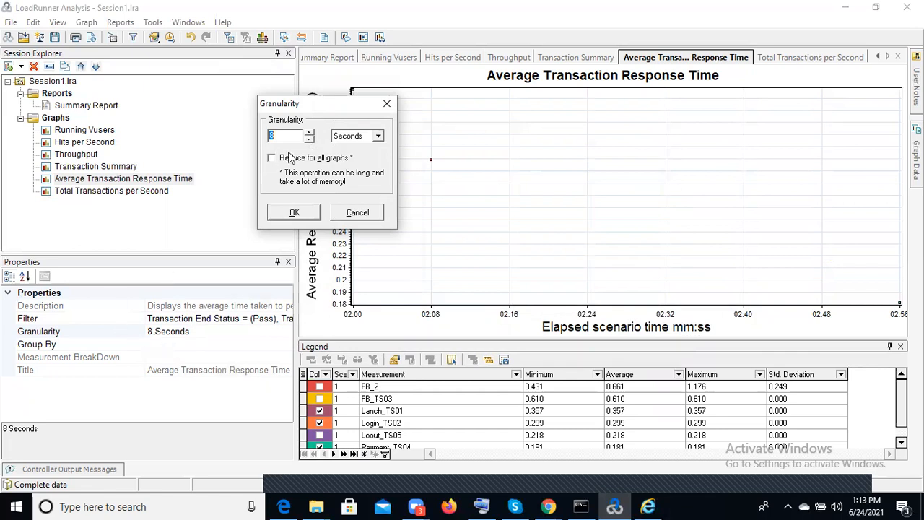
type("60")
left_click(272, 159)
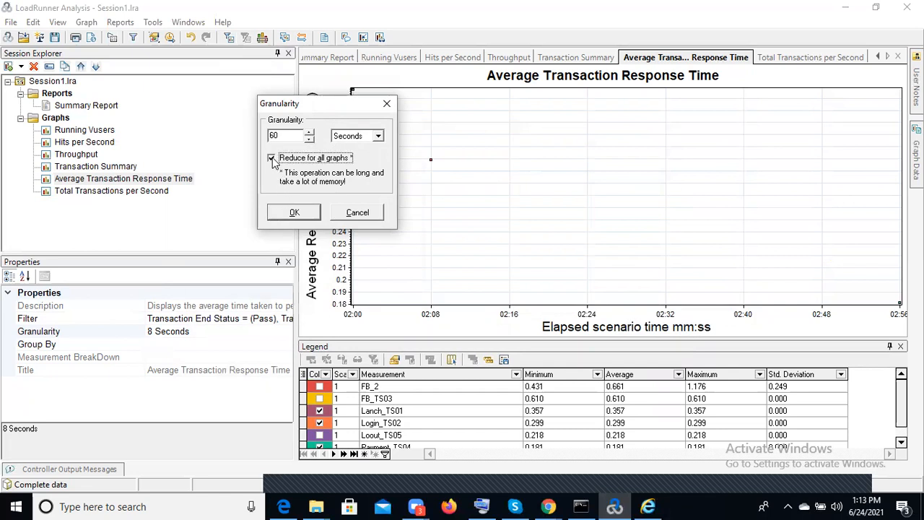
left_click(295, 214)
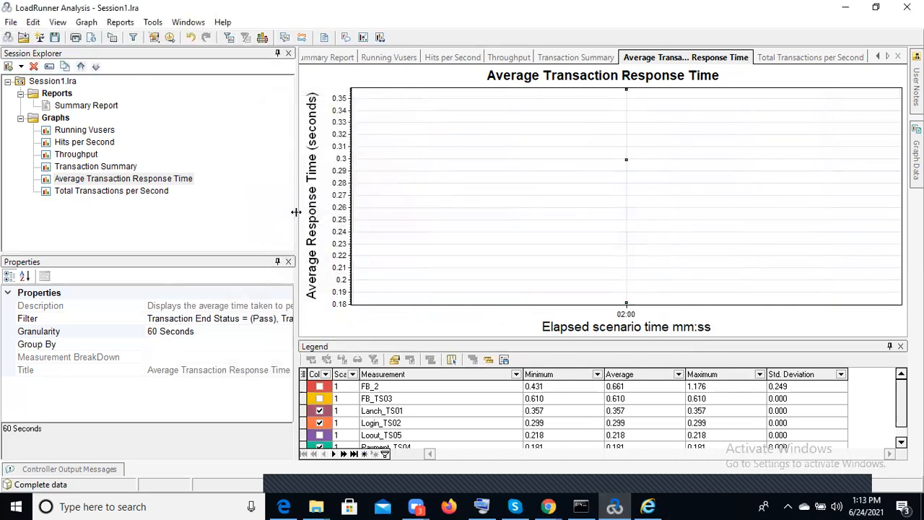
Check the granularity property of the Average Transaction Response Time graph and compare it with the Hits per Second and Transaction Summary graphs
left_click(157, 332)
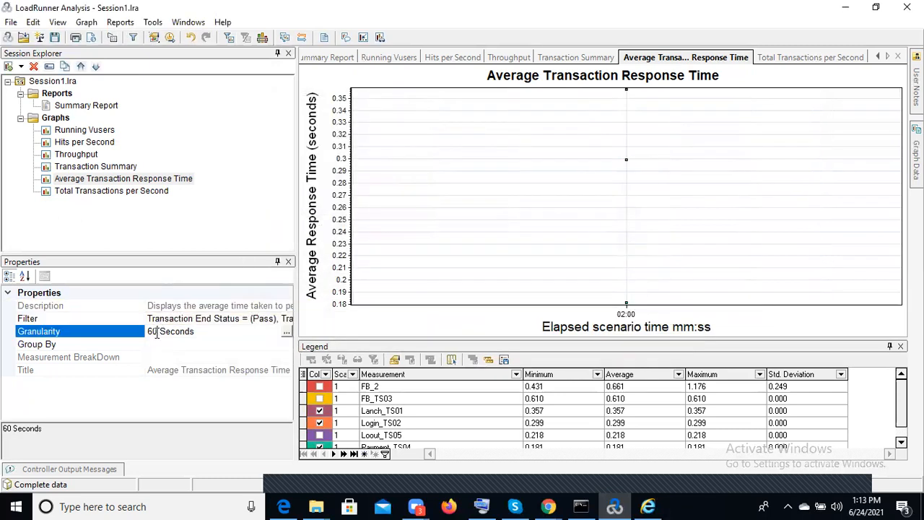
left_click(102, 147)
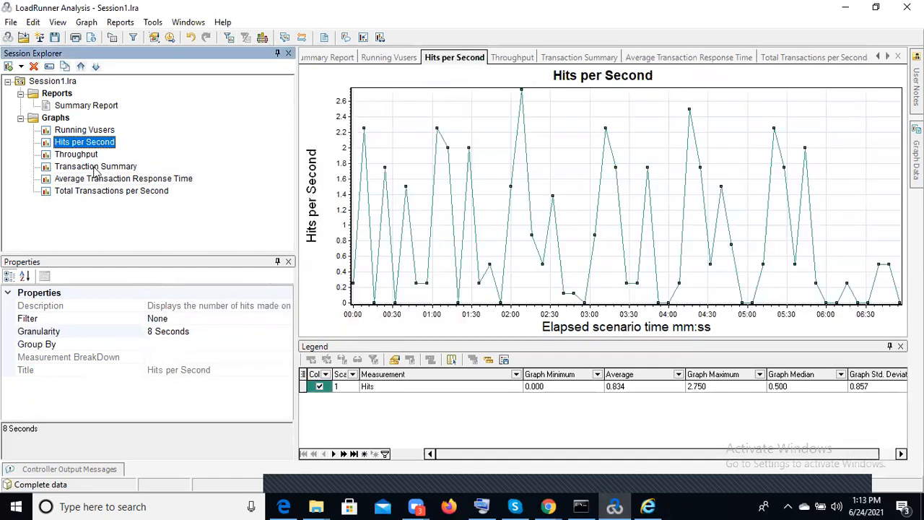
left_click(96, 168)
left_click(98, 180)
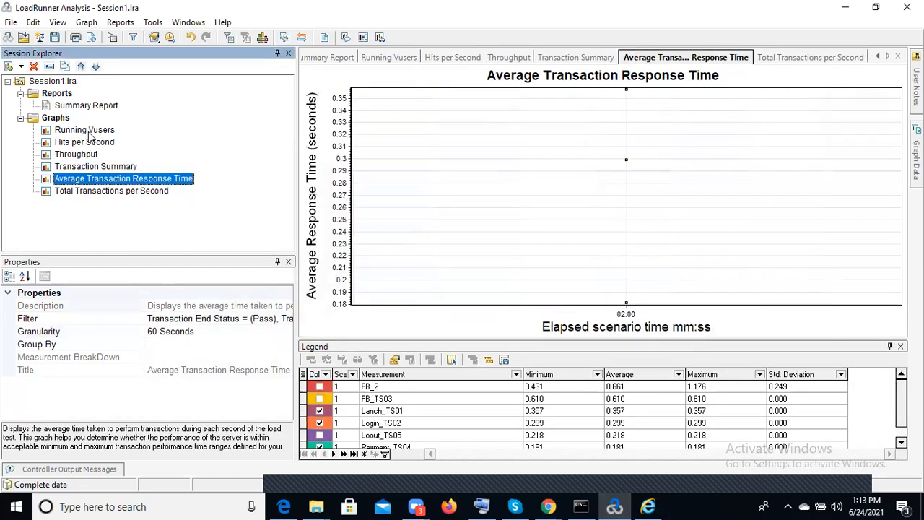
Merge the Running Vusers graph with Hits per Second as an overlay titled Running Vusers - Hits per Second
left_click(91, 131)
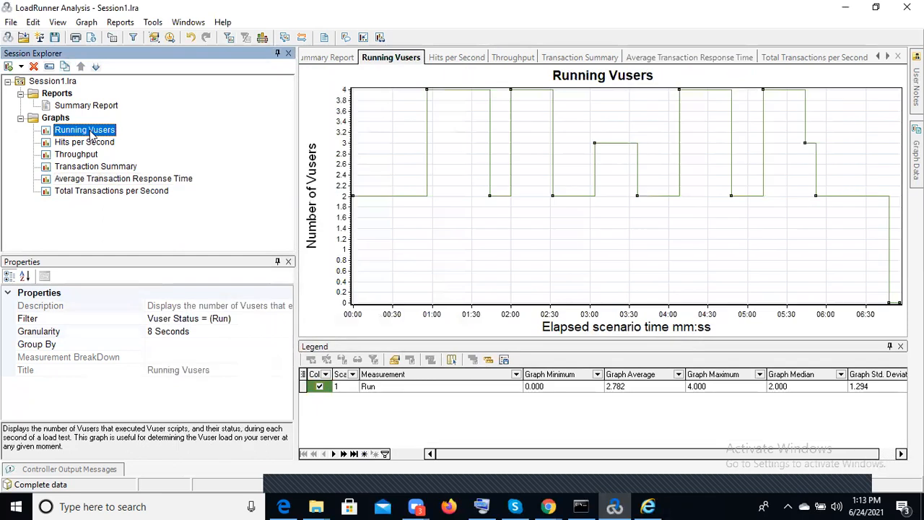
left_click(284, 43)
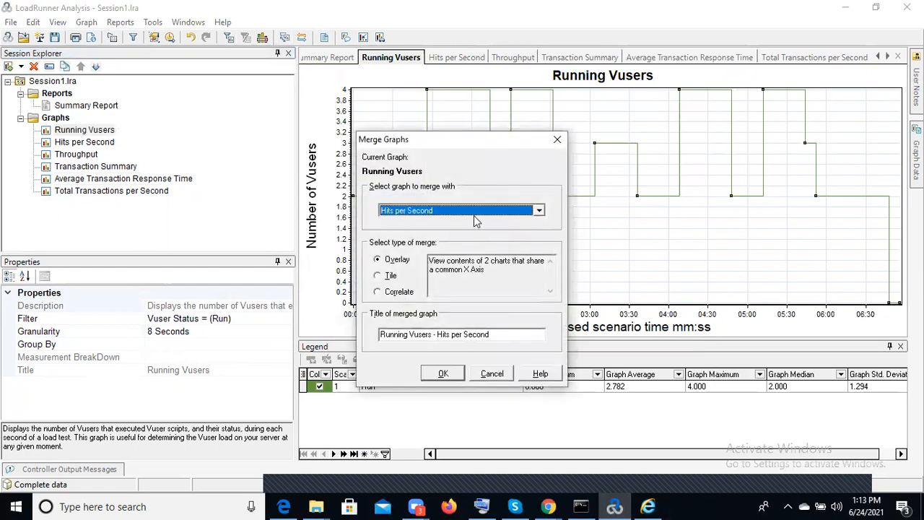
left_click(526, 334)
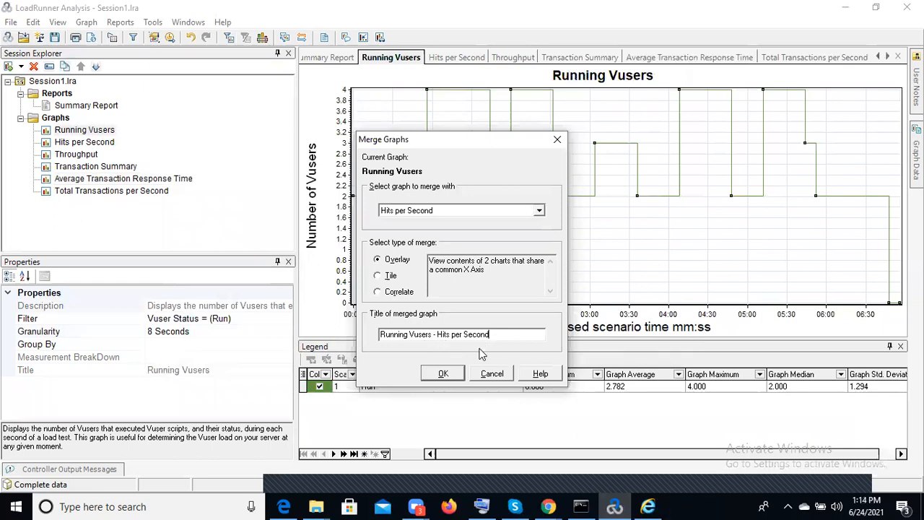
left_click(443, 374)
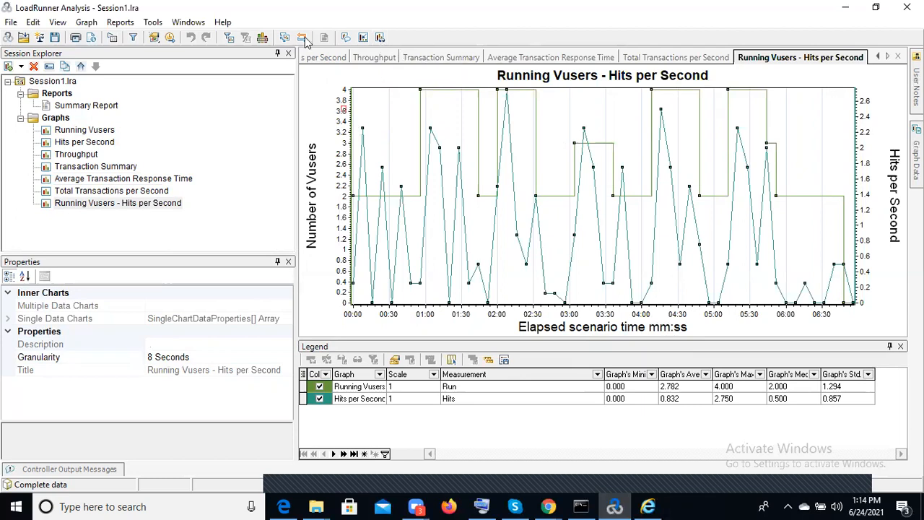
left_click(3, 66)
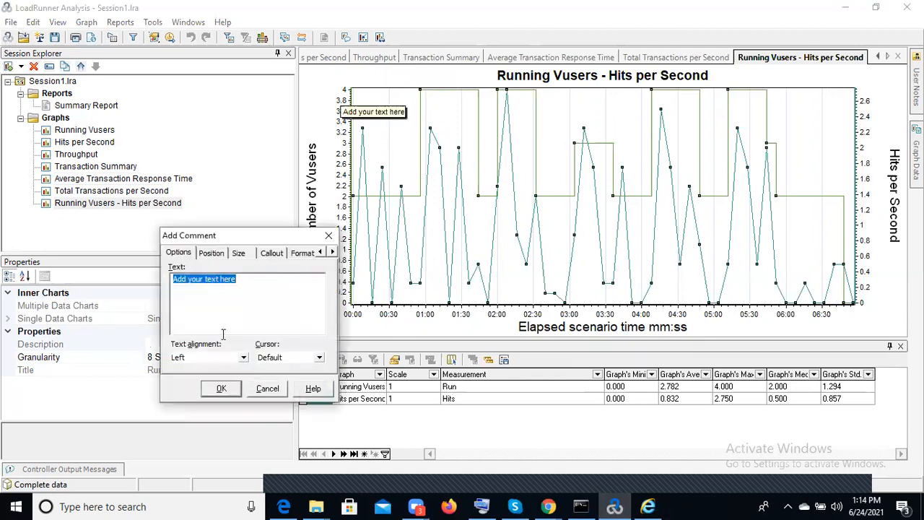
left_click(256, 279)
left_click_drag(257, 279, 158, 275)
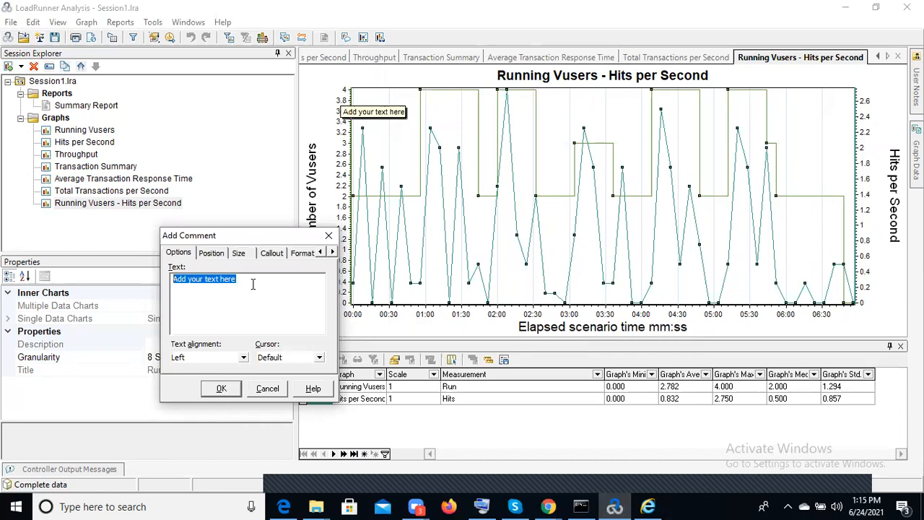
key("BackSpace")
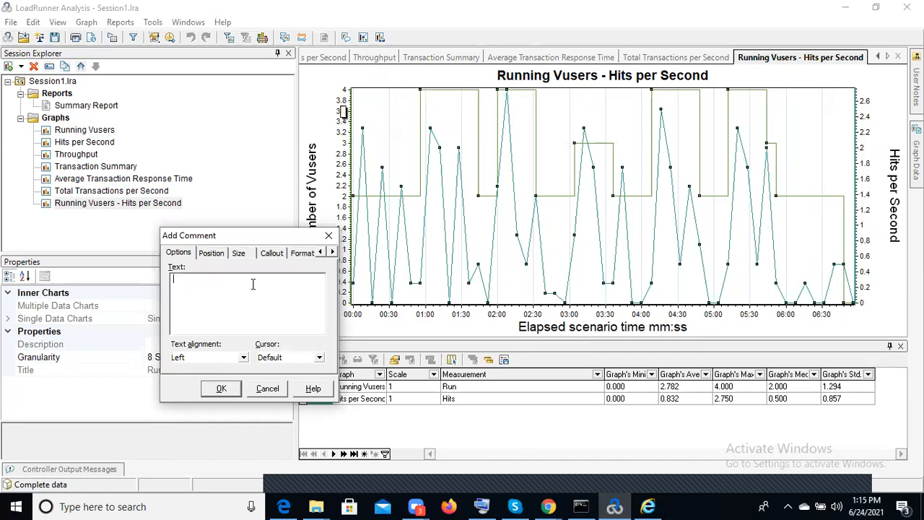
type("I")
key("BackSpace")
left_click(328, 237)
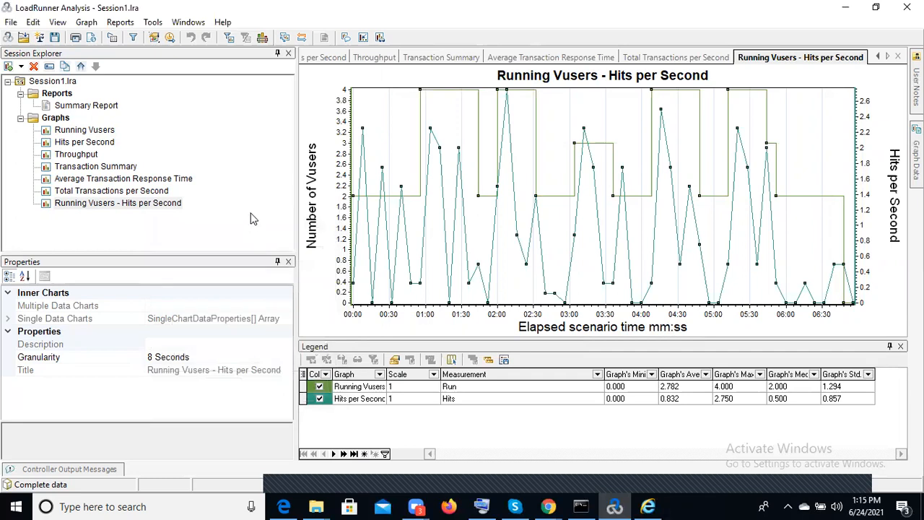
View the Total Transactions per Second, Average Transaction Response Time and Transaction Summary graphs
left_click(132, 192)
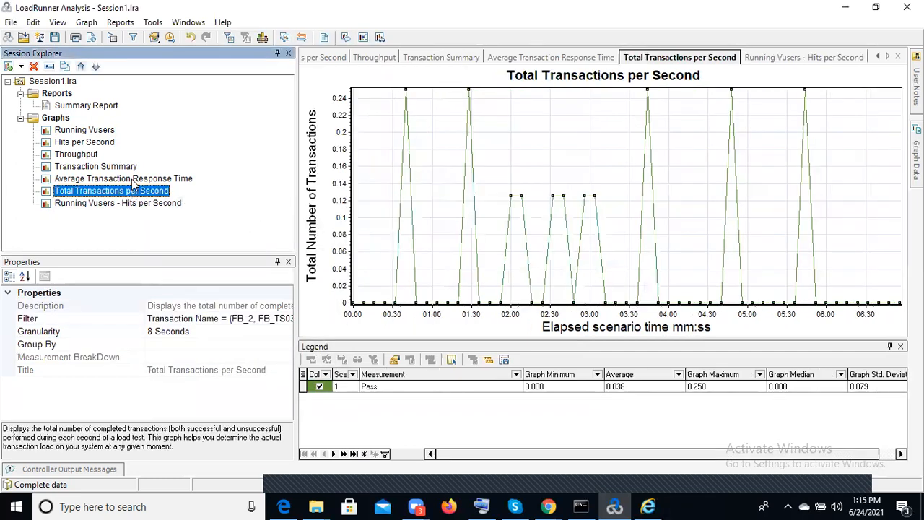
left_click(132, 179)
left_click(119, 165)
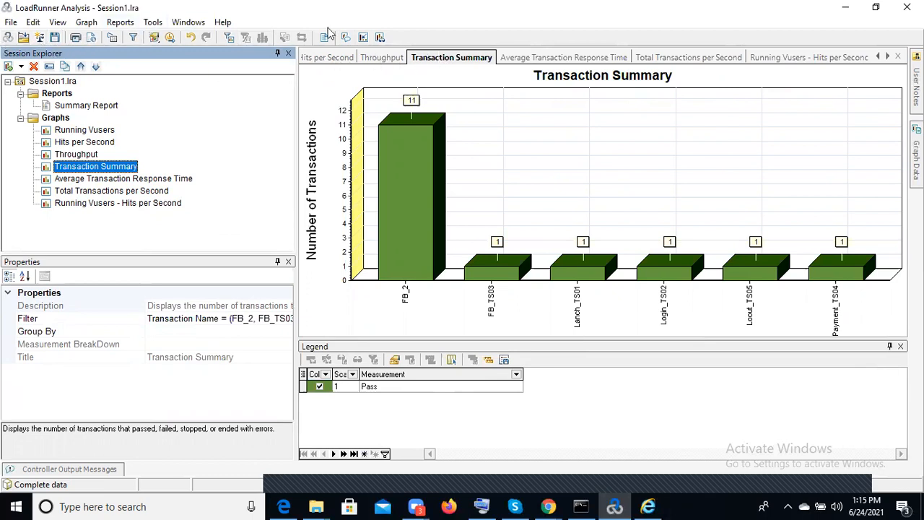
left_click(11, 23)
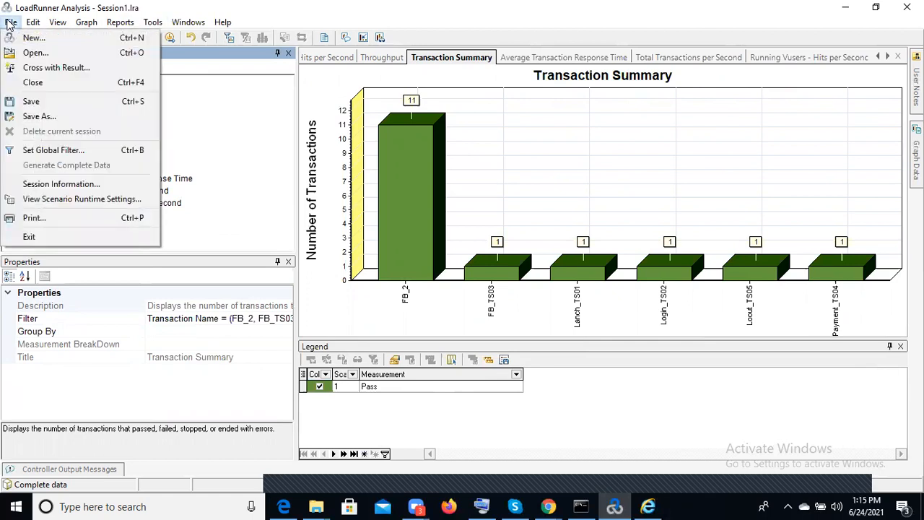
mouse_move(31, 24)
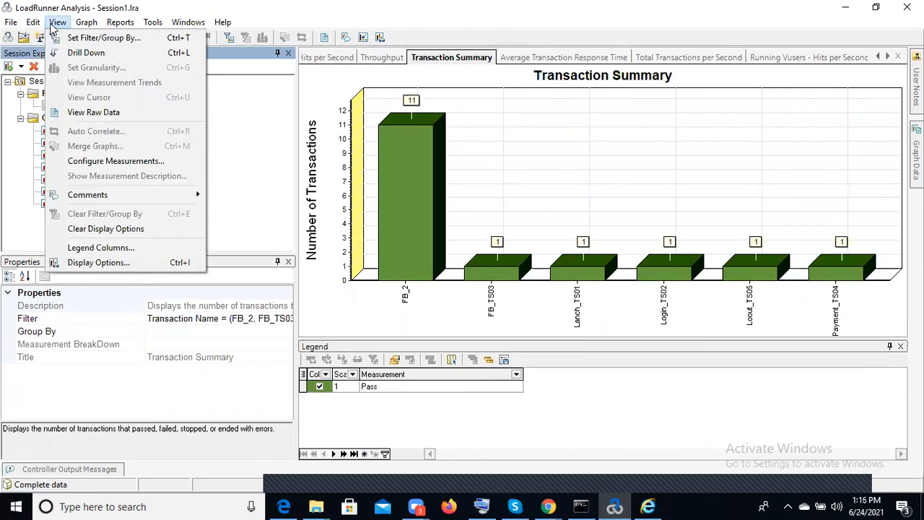
mouse_move(86, 22)
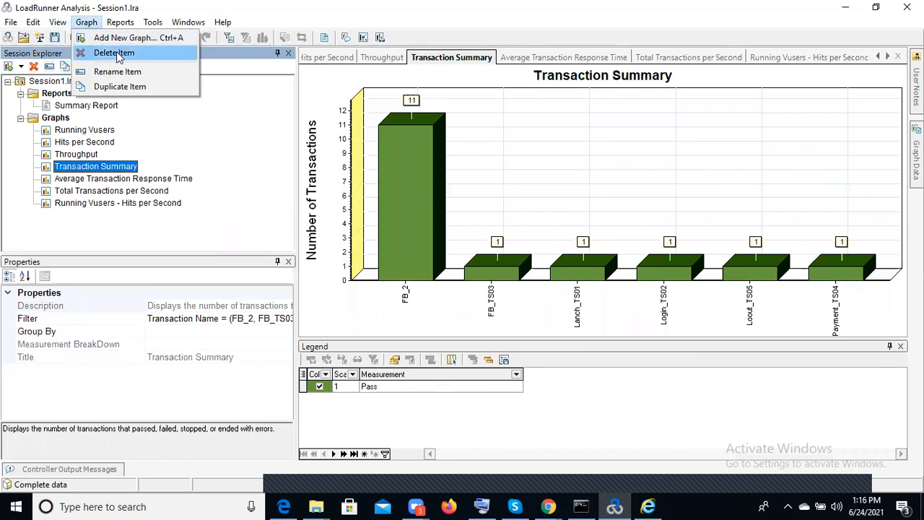
mouse_move(123, 28)
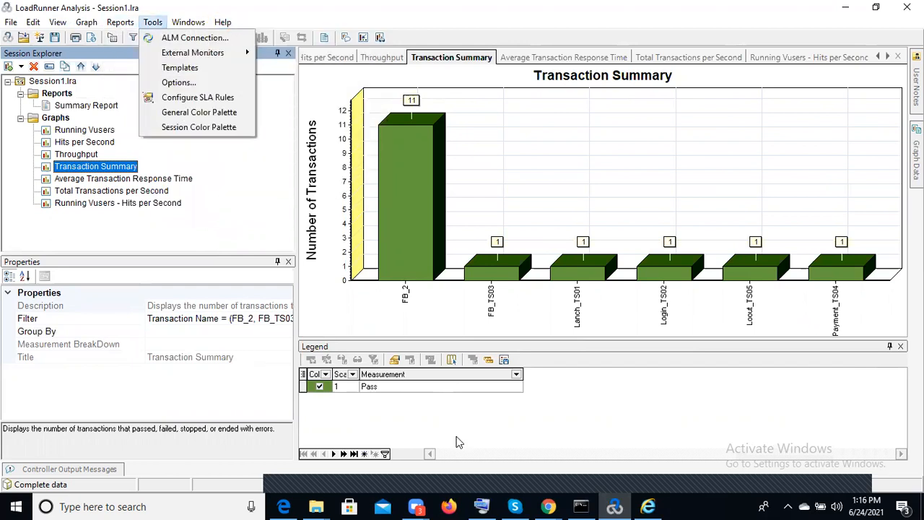
left_click(576, 405)
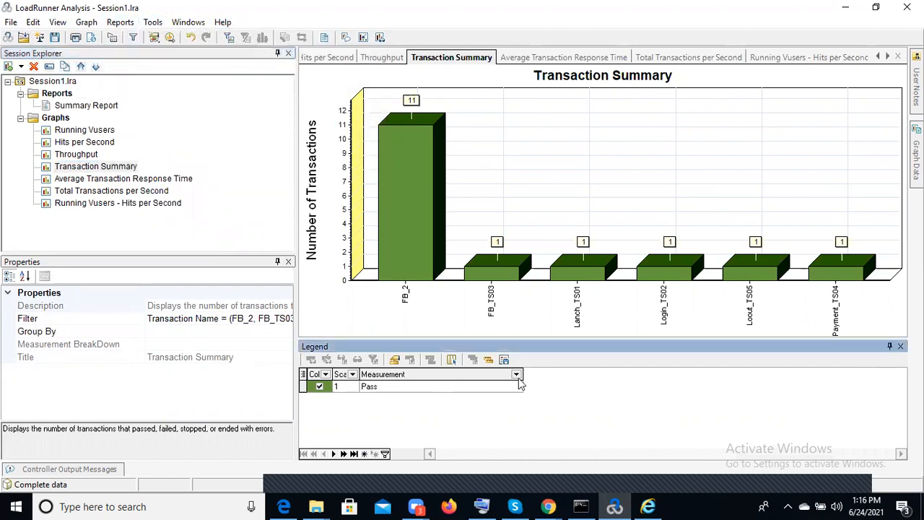
Generate a report from the Detailed report (for single run) template covering the whole scenario
left_click(121, 24)
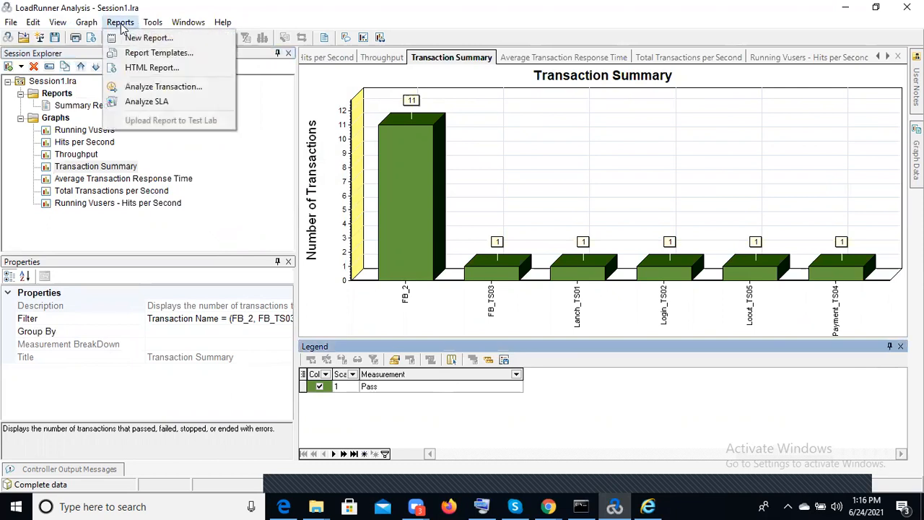
left_click(183, 59)
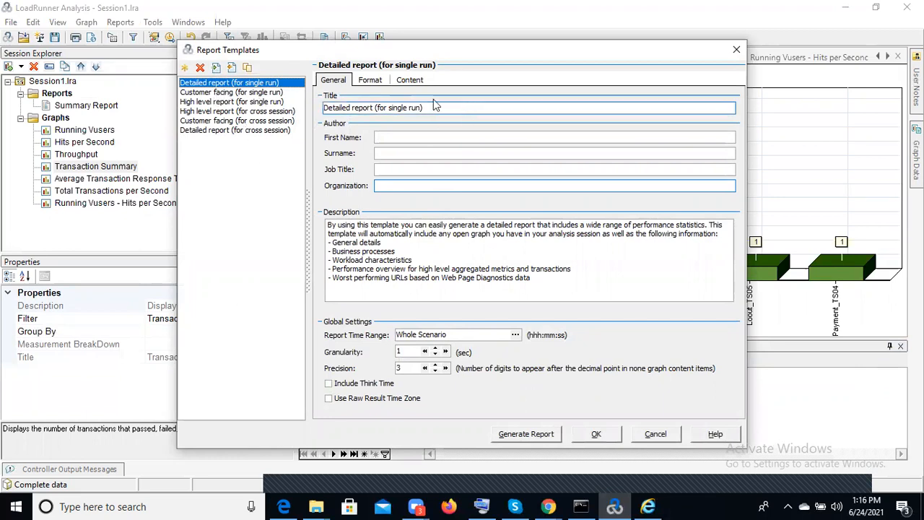
left_click_drag(433, 106, 517, 117)
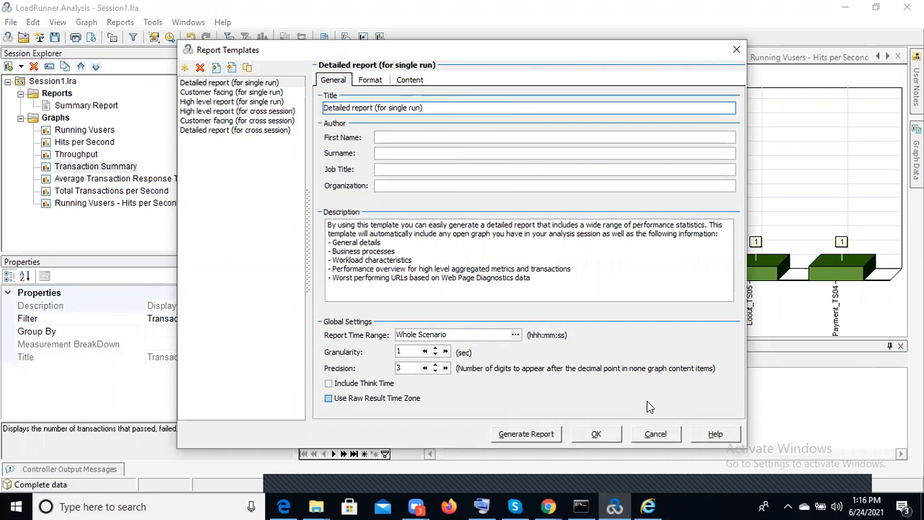
left_click(517, 436)
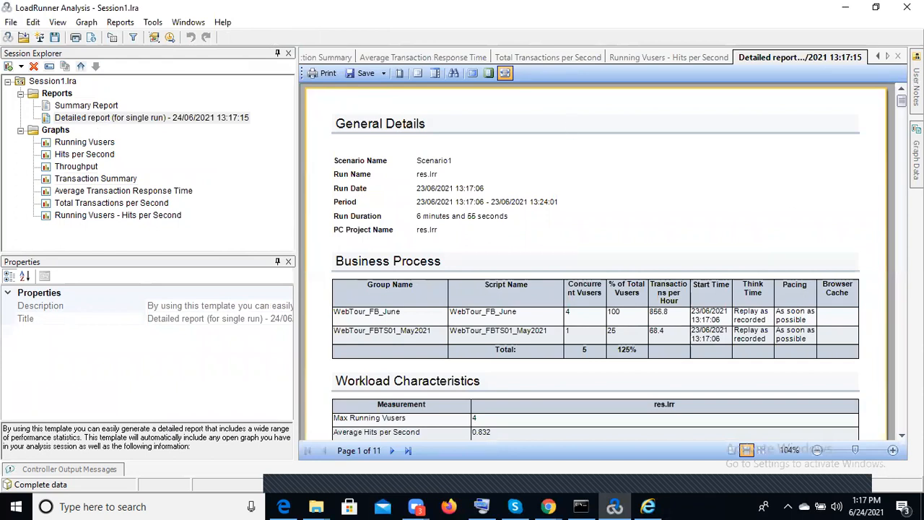
Review the general details, business process and workload characteristics of the detailed report and check its available export formats
scroll(901, 99, "down", 10)
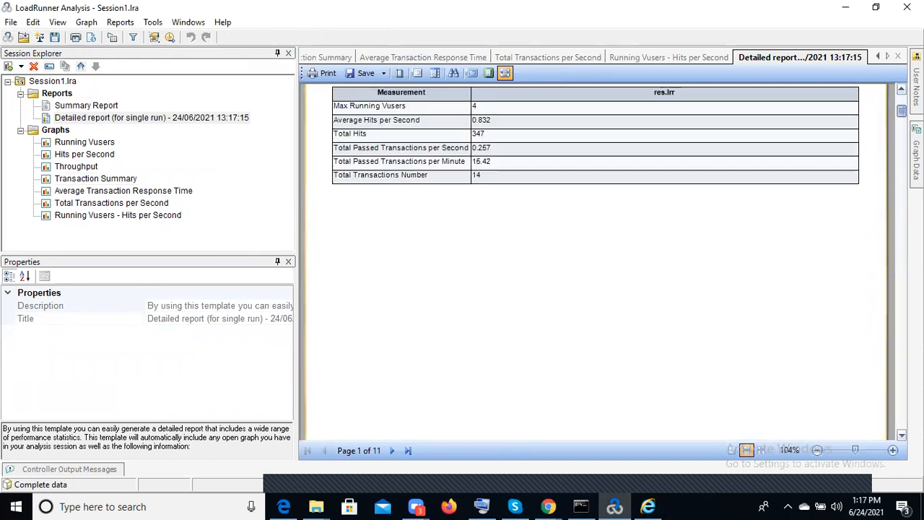
left_click_drag(901, 137, 882, 79)
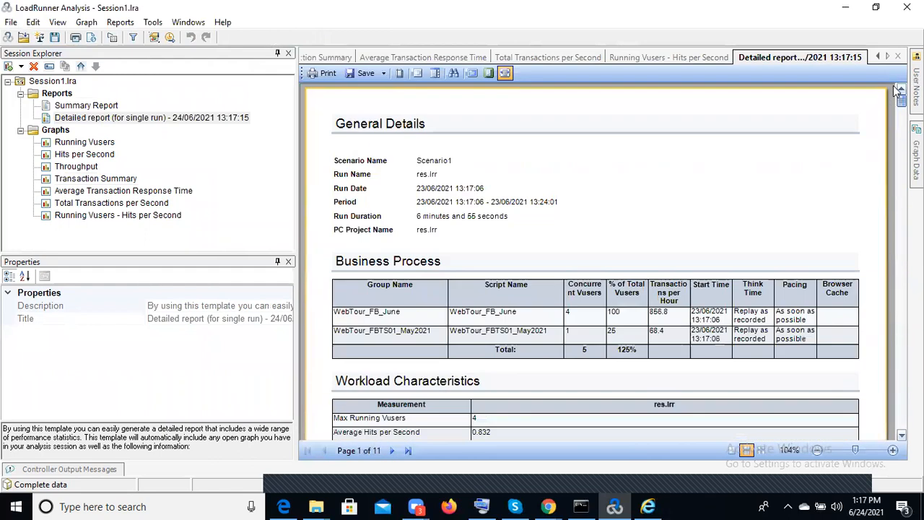
left_click(384, 74)
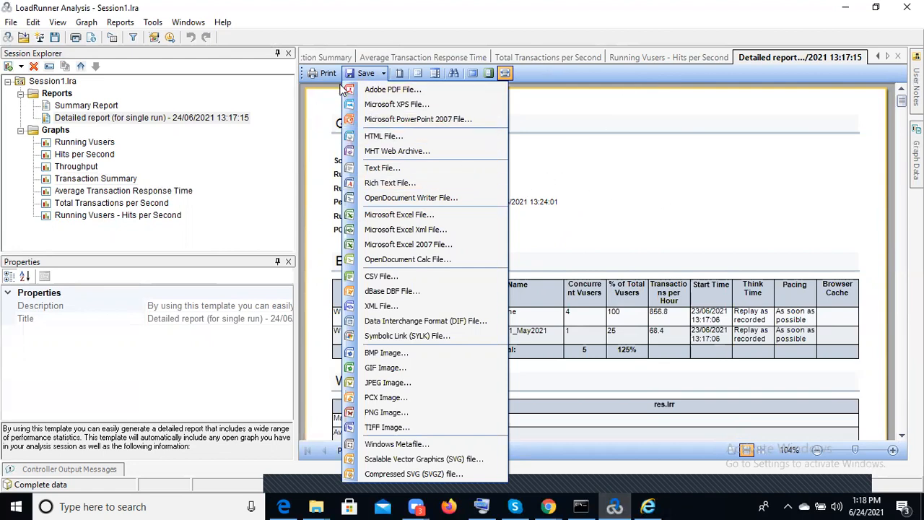
left_click(384, 73)
Display the Running Vusers and Hits per Second graphs and start saving the analysis session as Session1 in the Documents folder
left_click(87, 147)
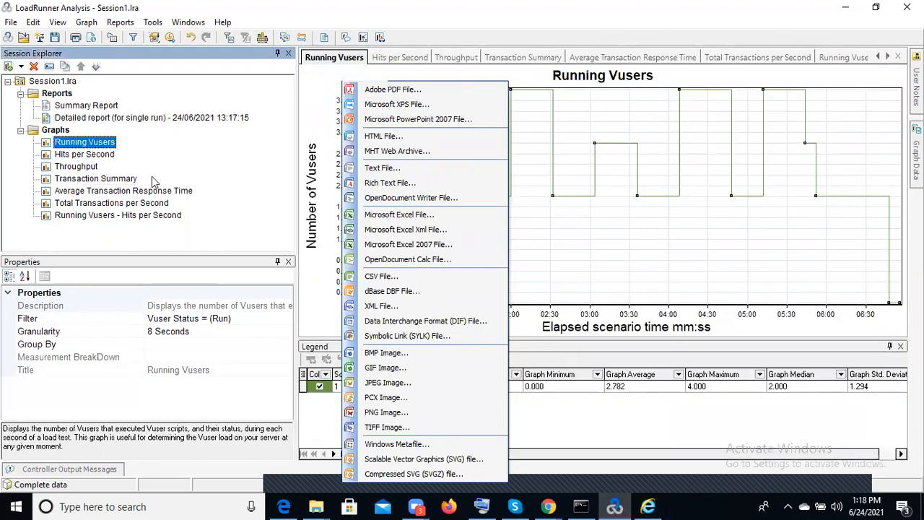
left_click(401, 57)
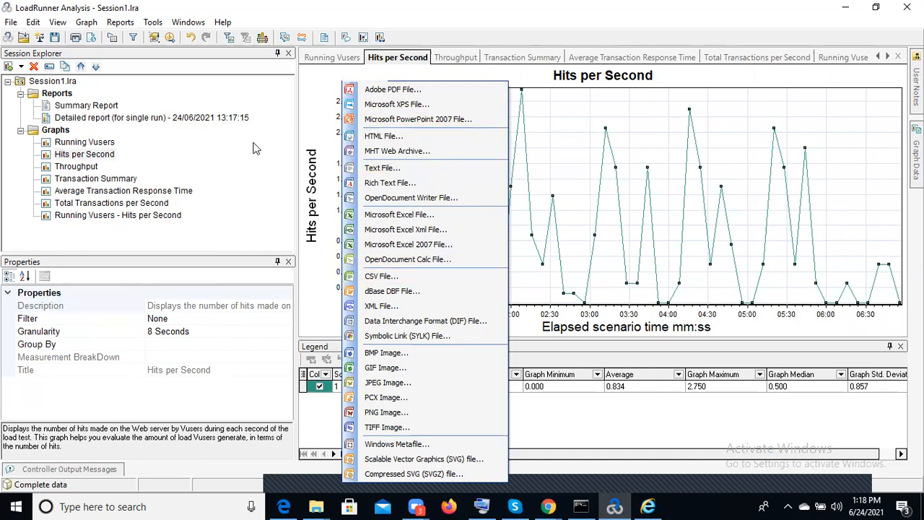
left_click(11, 21)
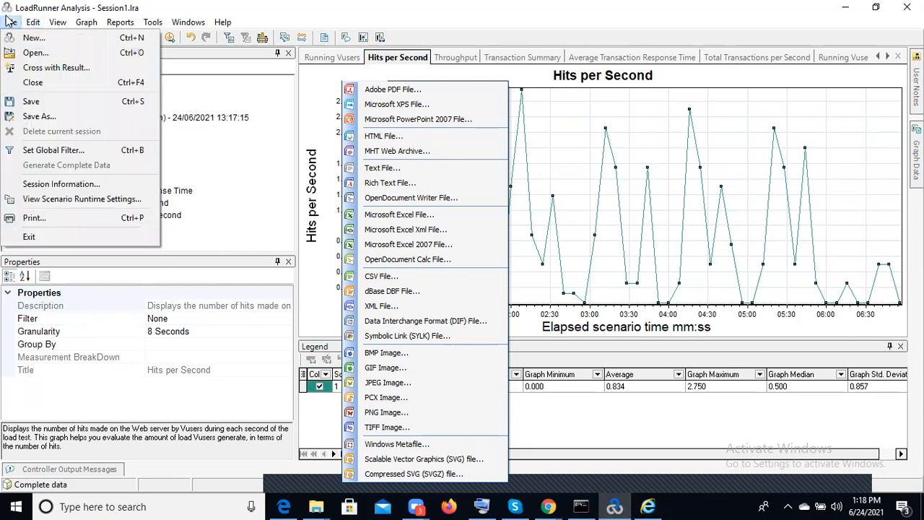
left_click(61, 103)
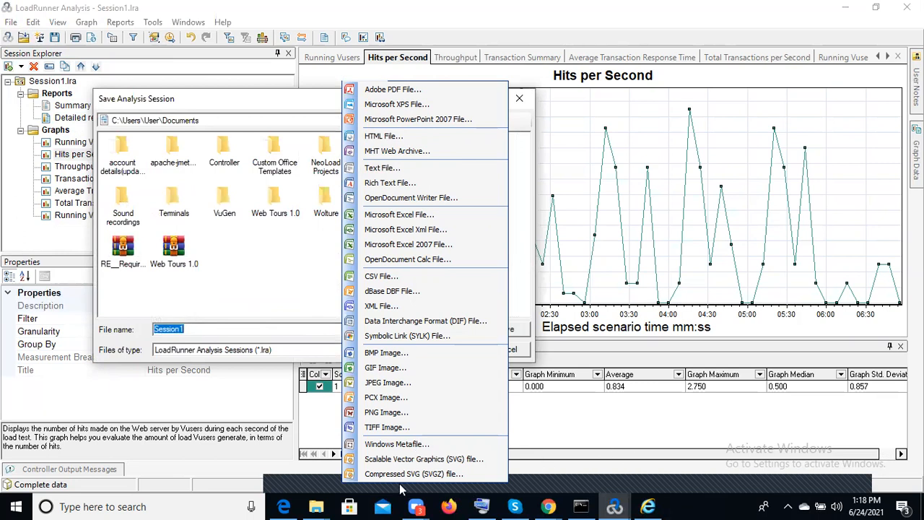
left_click(292, 476)
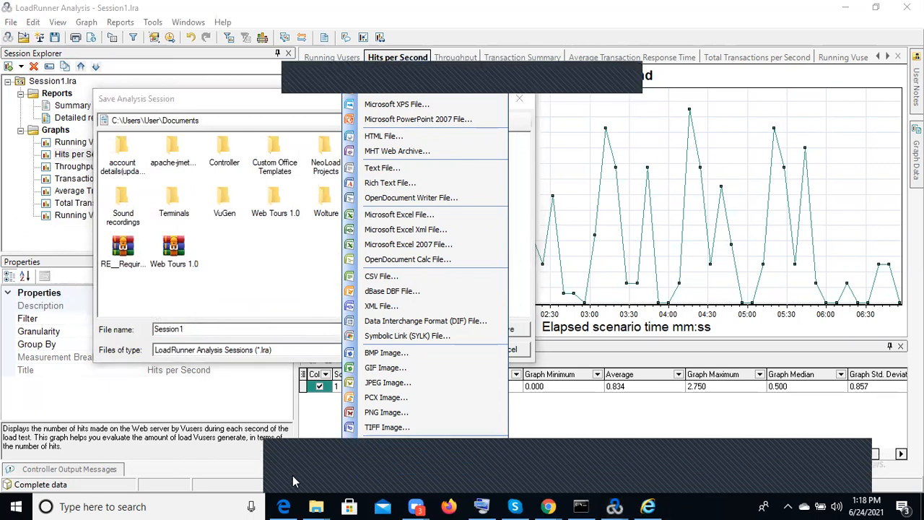
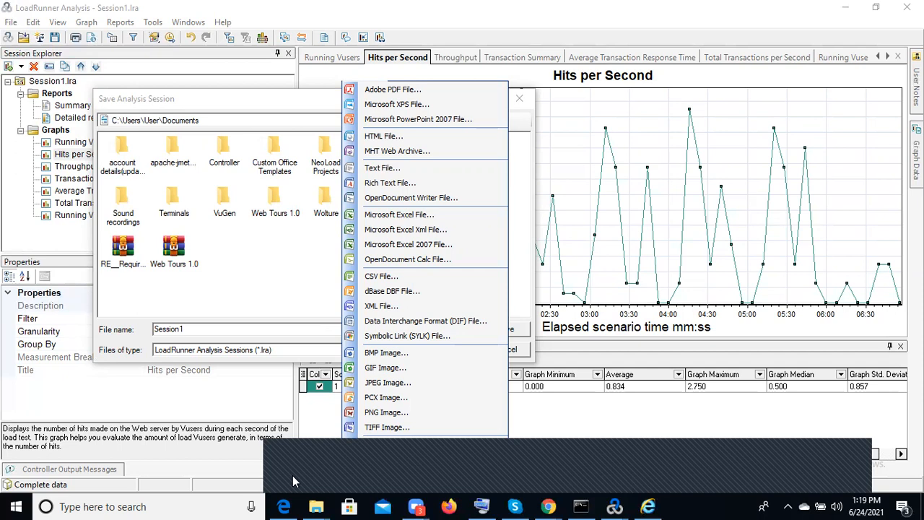
Dismiss the export formats list and close the Save Analysis Session dialog without saving
left_click(237, 303)
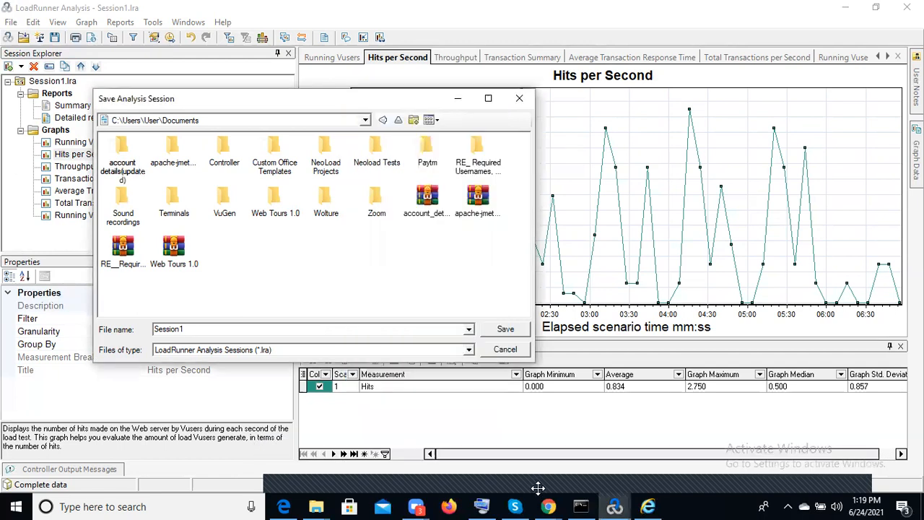
left_click(292, 466)
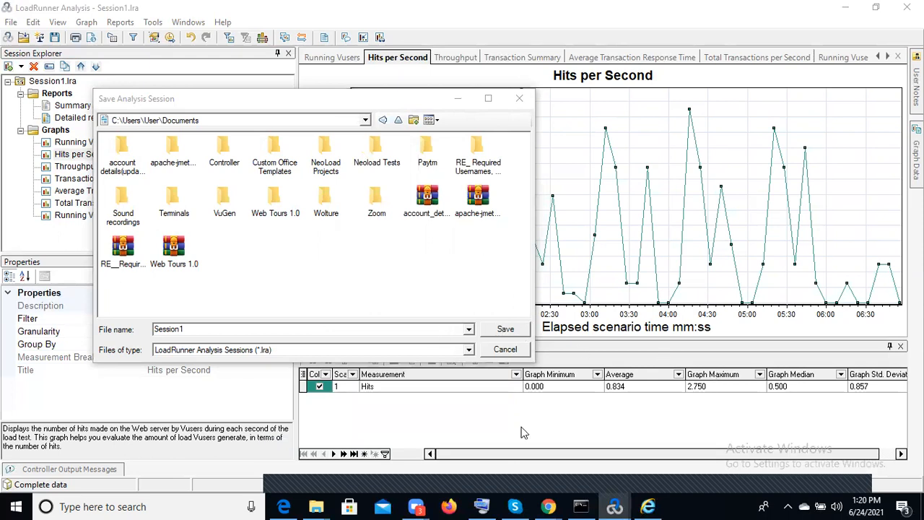
left_click(458, 101)
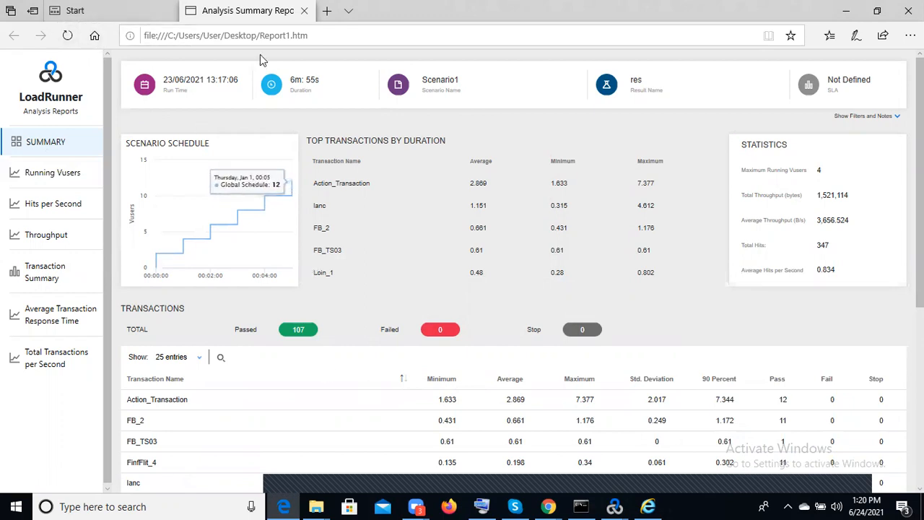
left_click(619, 505)
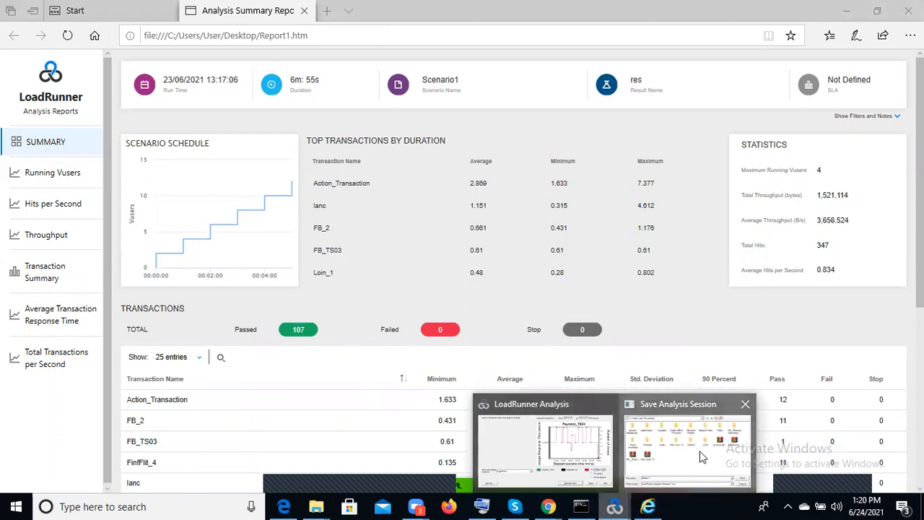
left_click(690, 444)
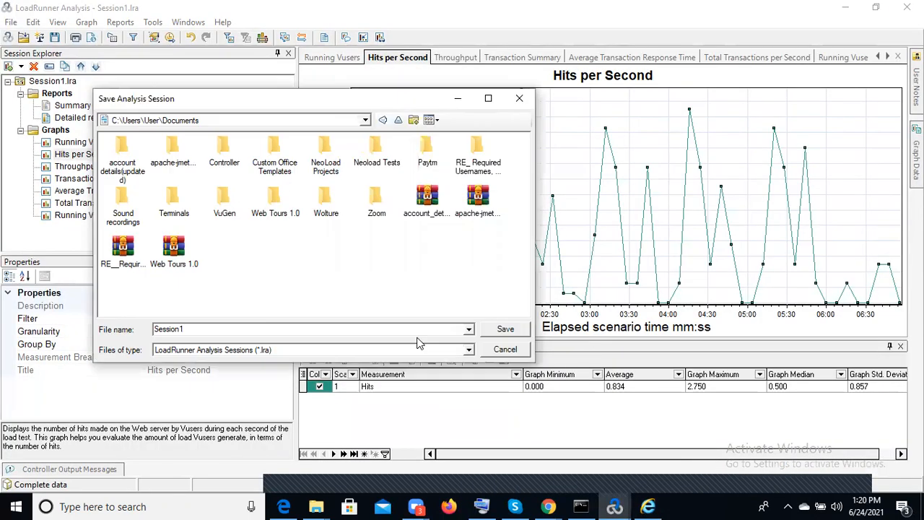
left_click(520, 98)
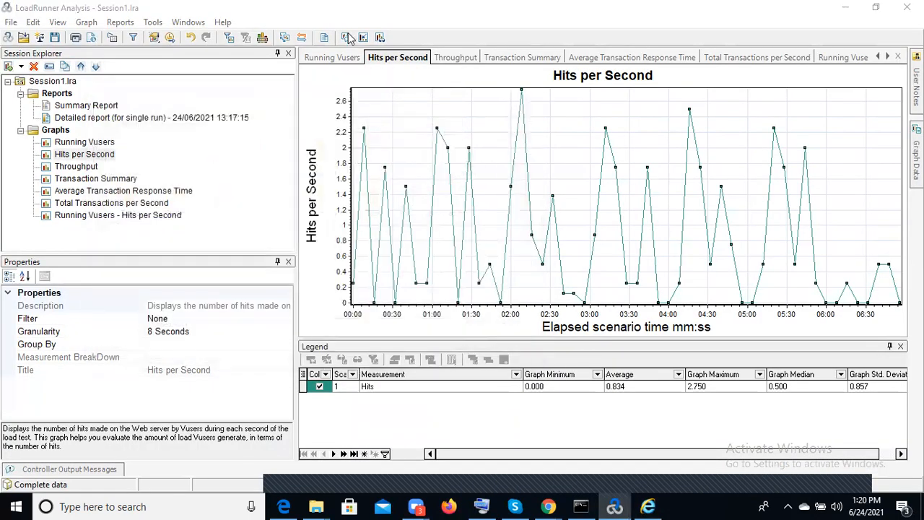
Display the Running Vusers graph and check which new items can be added to the session
left_click(93, 147)
right_click(92, 147)
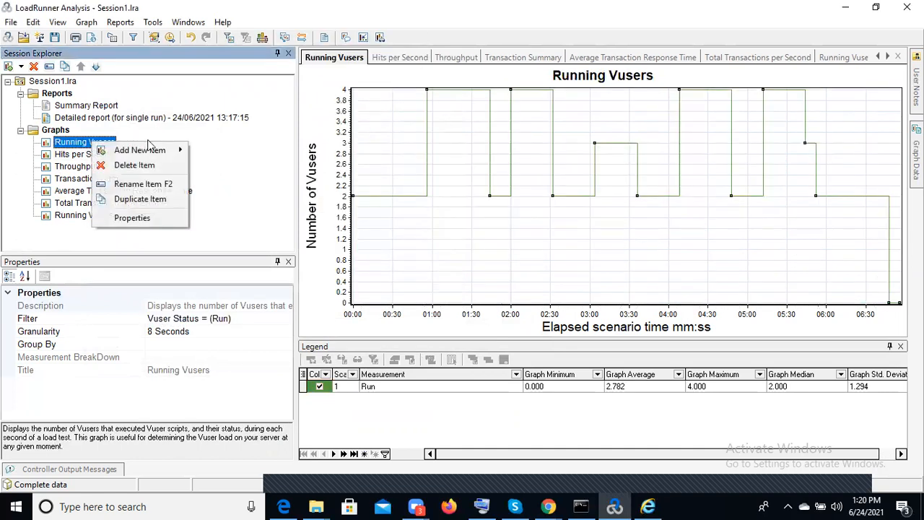
mouse_move(152, 151)
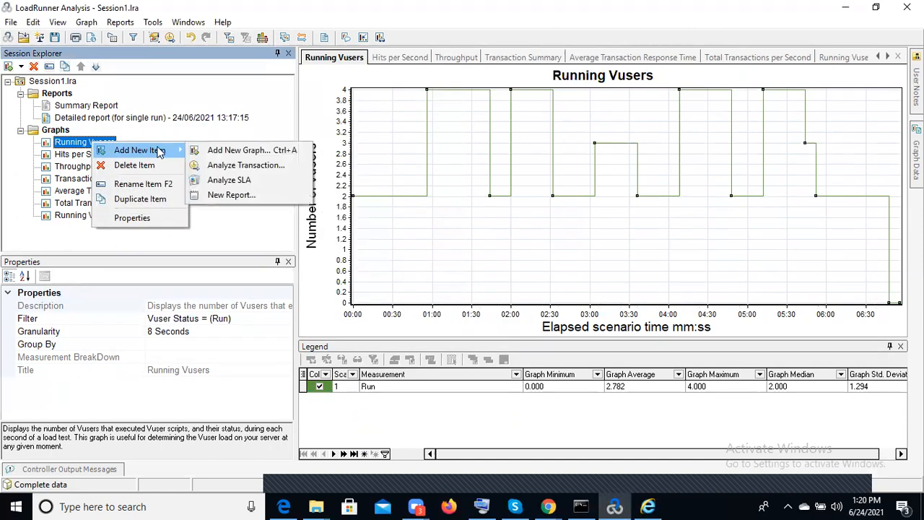
left_click(409, 262)
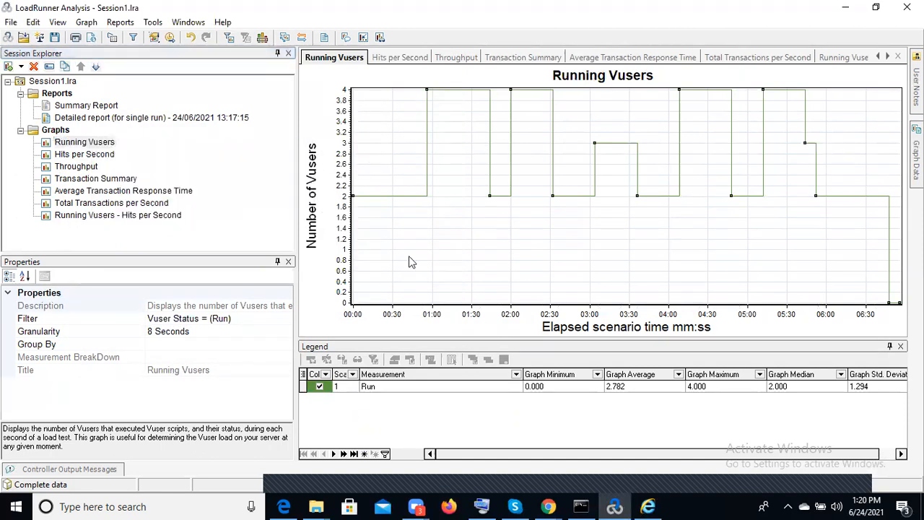
Merge the Hits per Second graph with the Throughput graph using the Overlay merge type
left_click(93, 155)
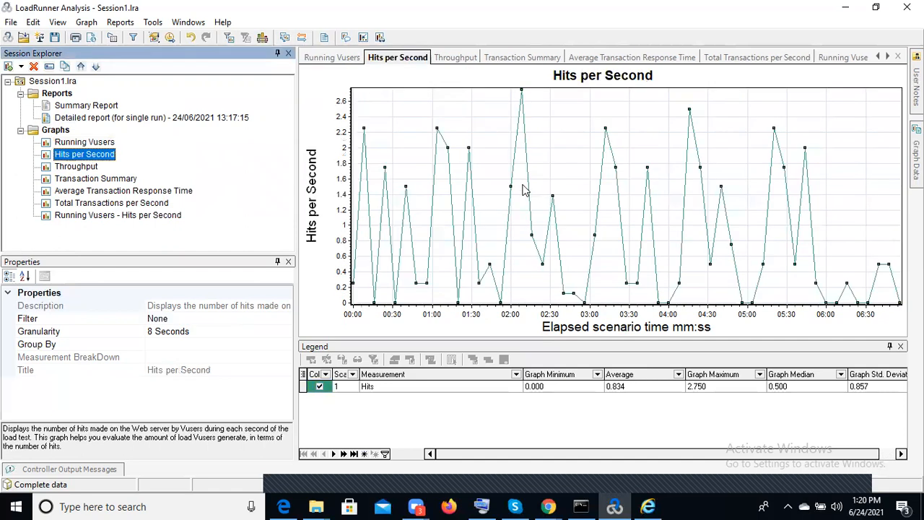
right_click(551, 153)
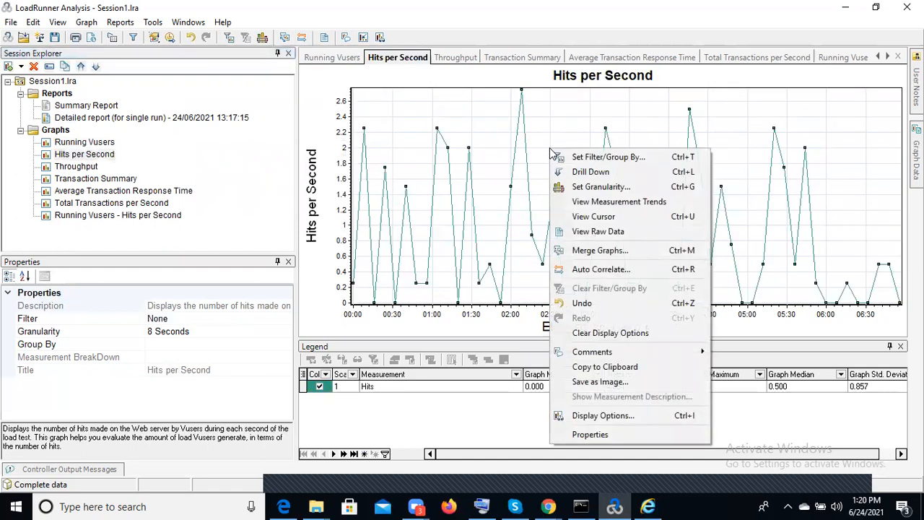
left_click(631, 255)
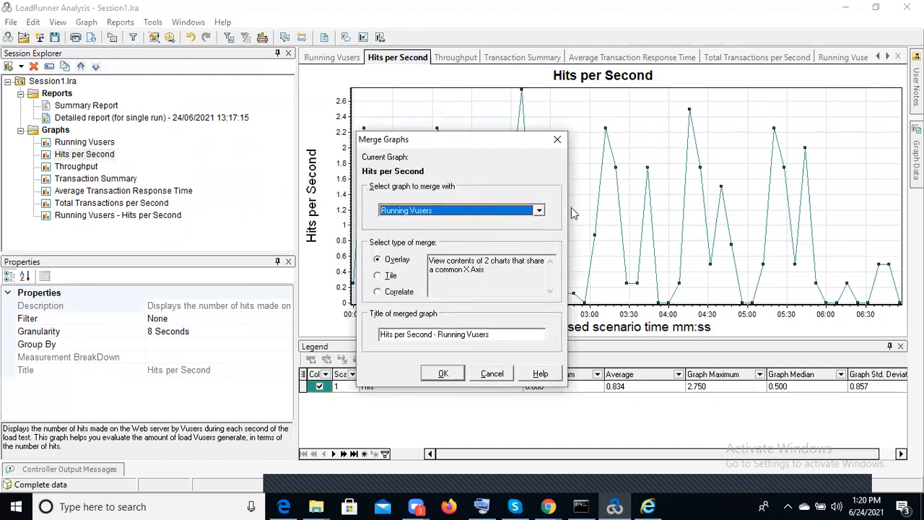
left_click(540, 210)
left_click(541, 210)
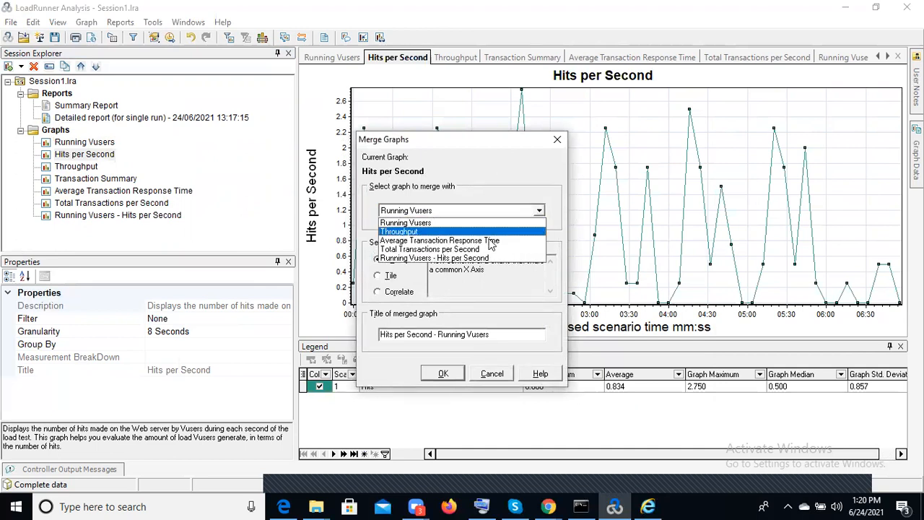
left_click(440, 231)
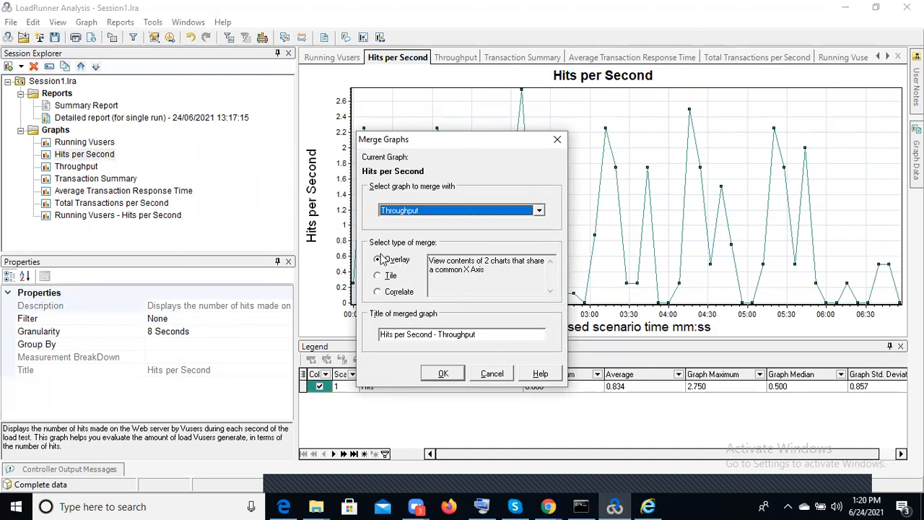
left_click(444, 375)
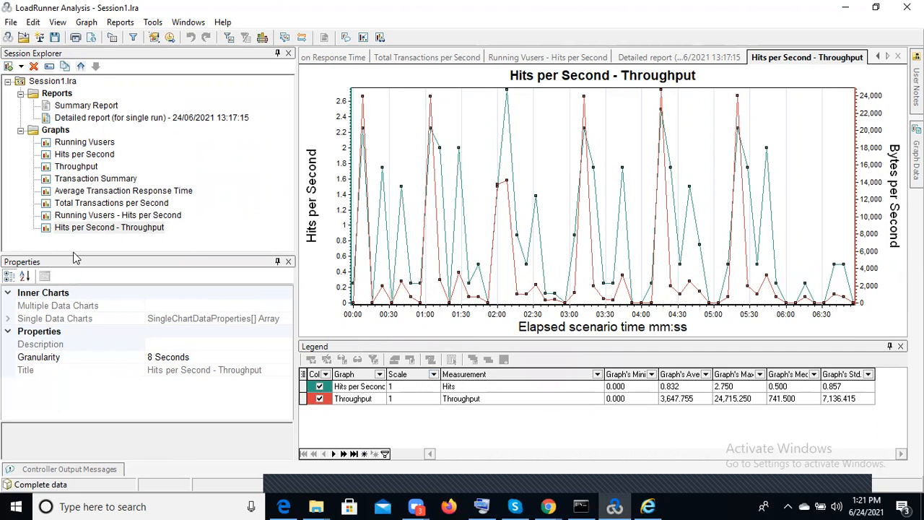
right_click(448, 171)
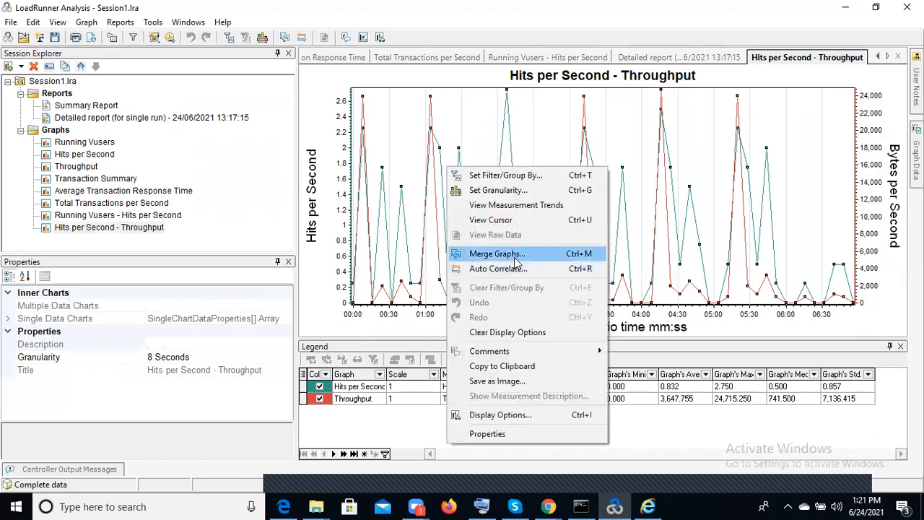
left_click(520, 253)
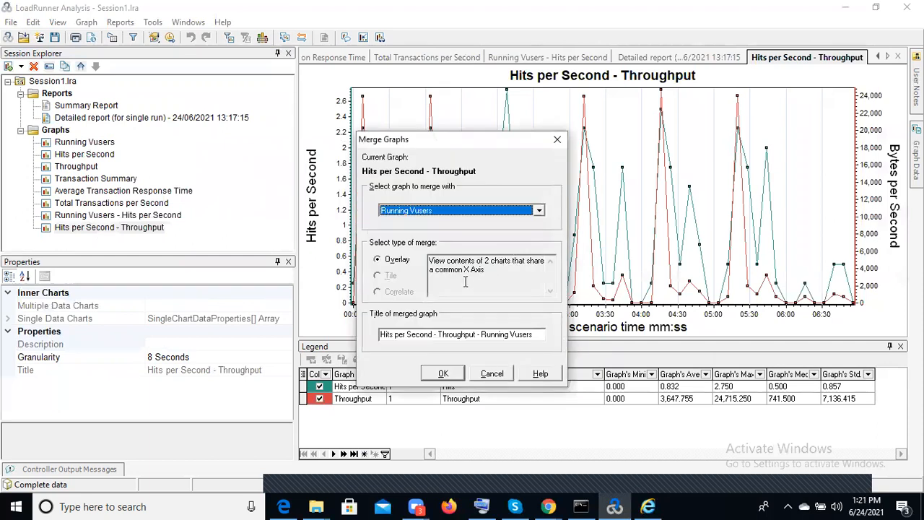
left_click(558, 139)
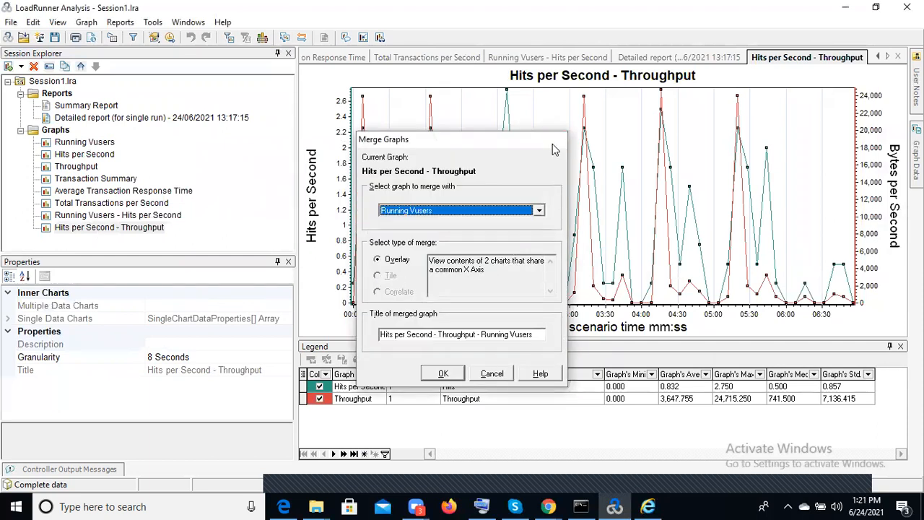
Merge the Hits per Second graph with the Throughput graph using the Tile merge type
left_click(95, 156)
right_click(469, 197)
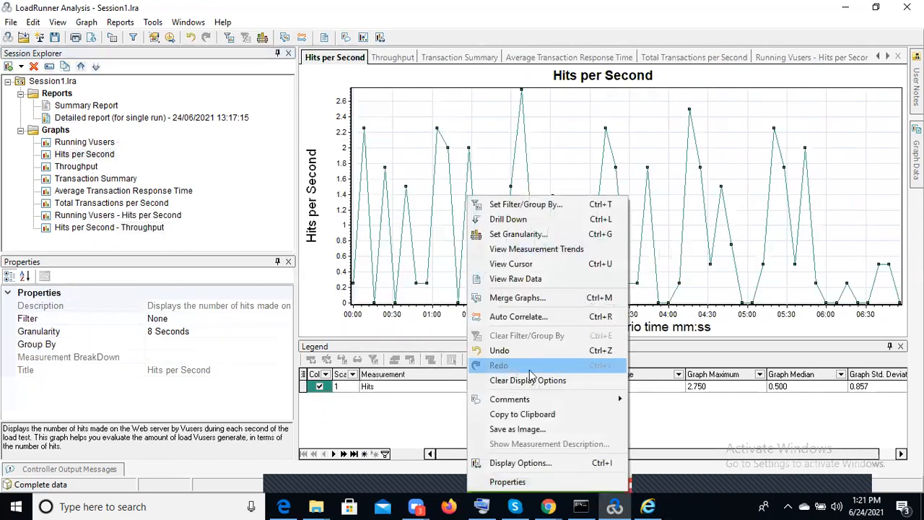
left_click(552, 303)
left_click(488, 209)
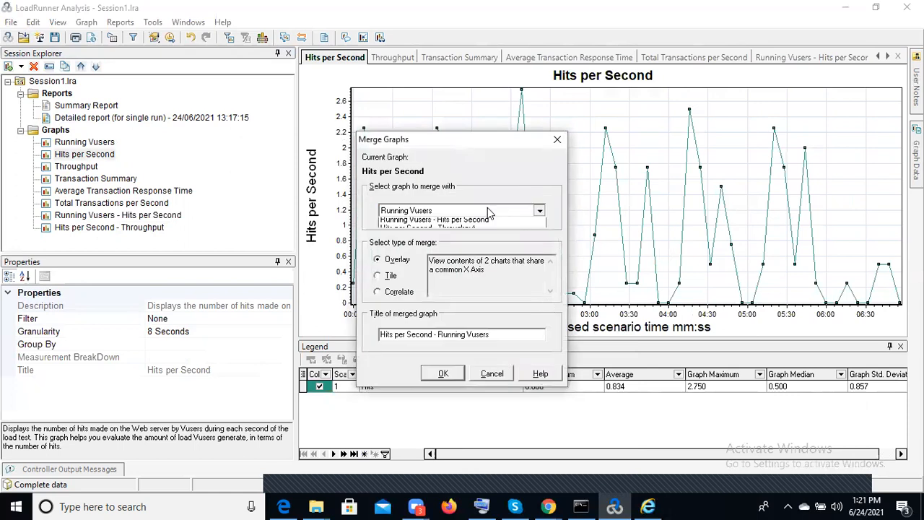
left_click(437, 232)
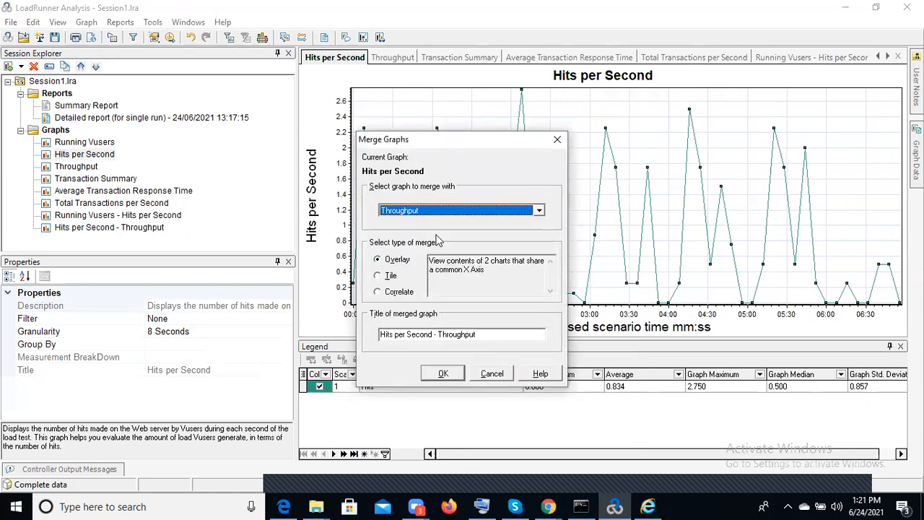
left_click(380, 277)
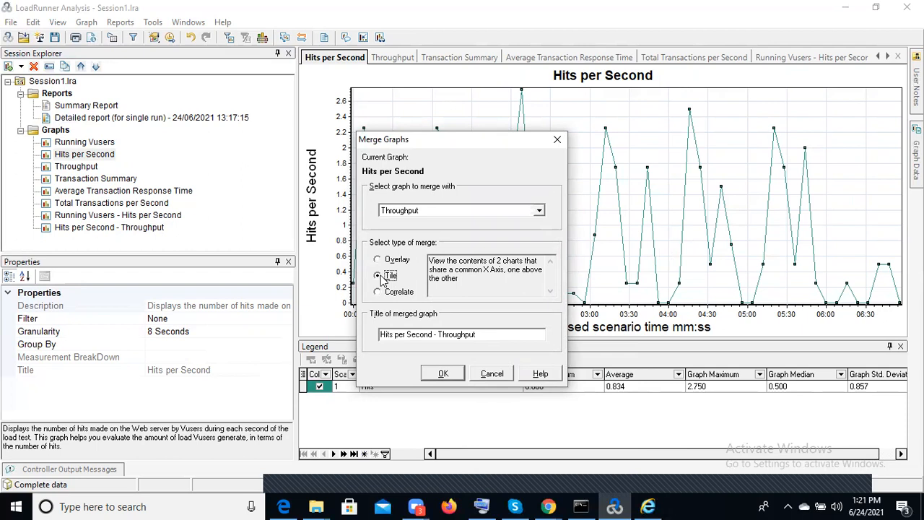
left_click(379, 260)
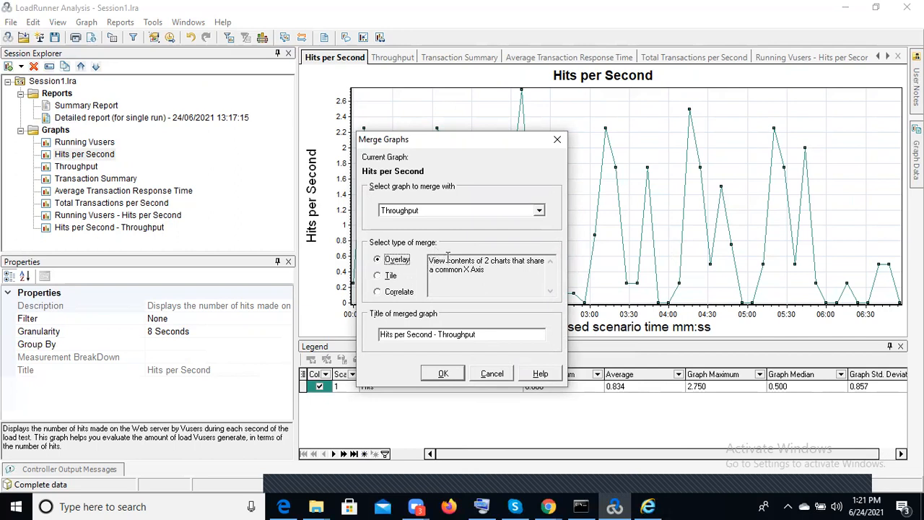
left_click(379, 276)
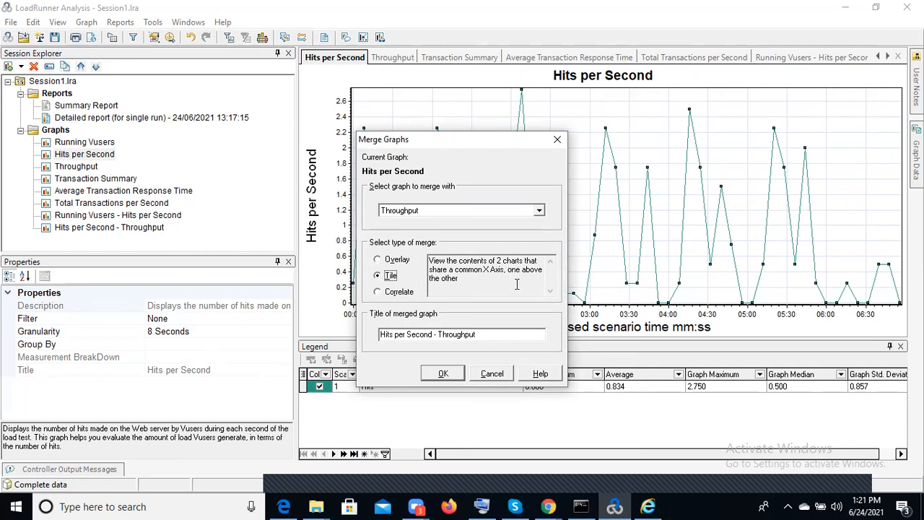
left_click(441, 376)
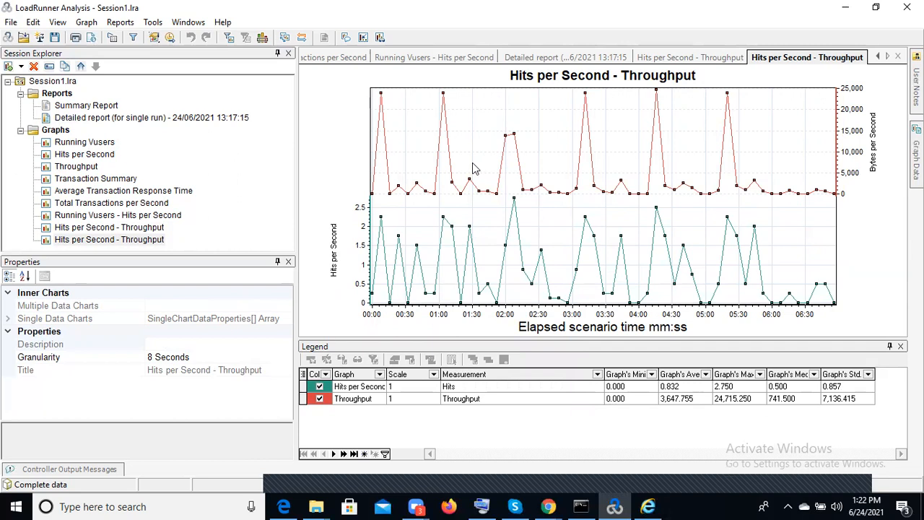
Display the Hits per Second graph and check the options for adding a new graph, analysis or report
left_click(90, 155)
right_click(96, 157)
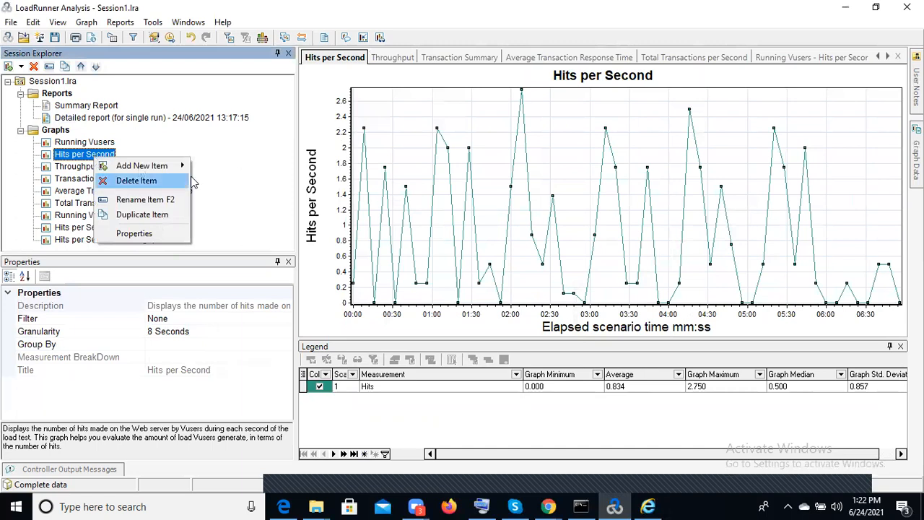
mouse_move(148, 165)
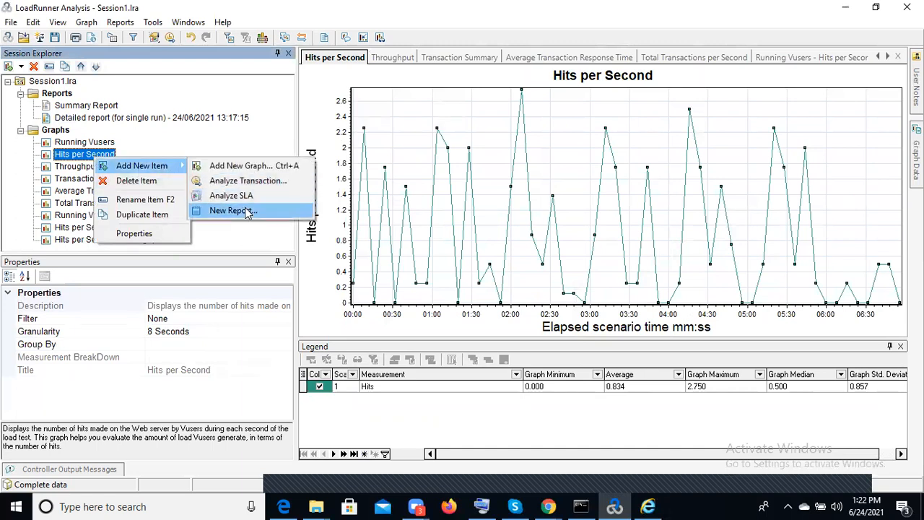
left_click(543, 222)
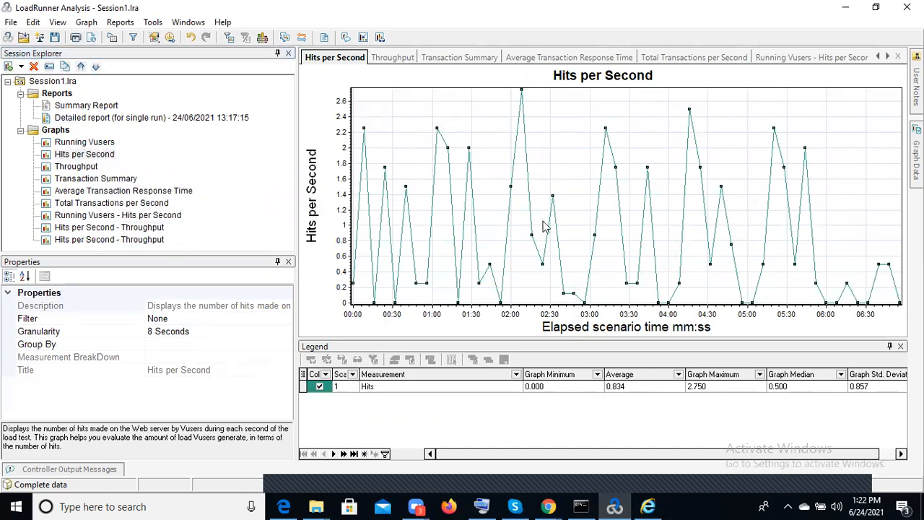
Compare the overlaid and tiled Hits per Second - Throughput graphs
left_click(110, 230)
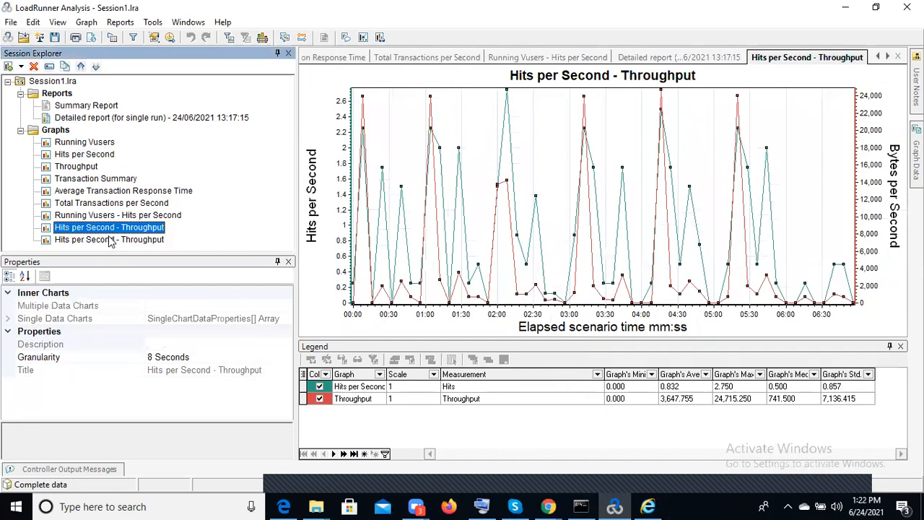
left_click(110, 241)
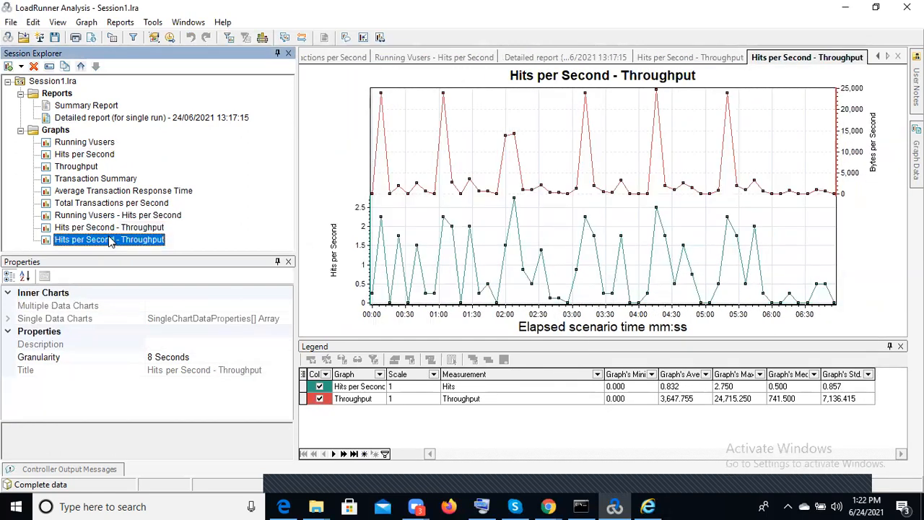
left_click(106, 228)
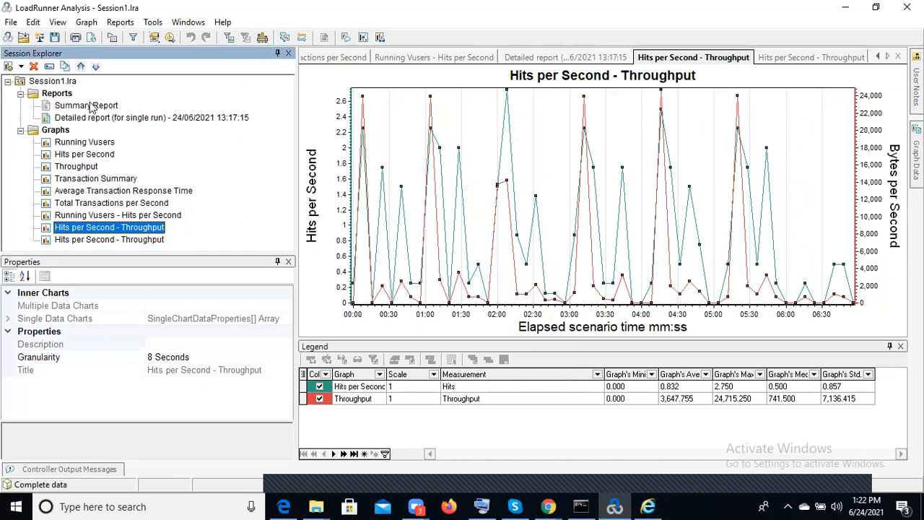
Display the Average Transaction Response Time graph and review the transaction measurements in its legend
double_click(91, 190)
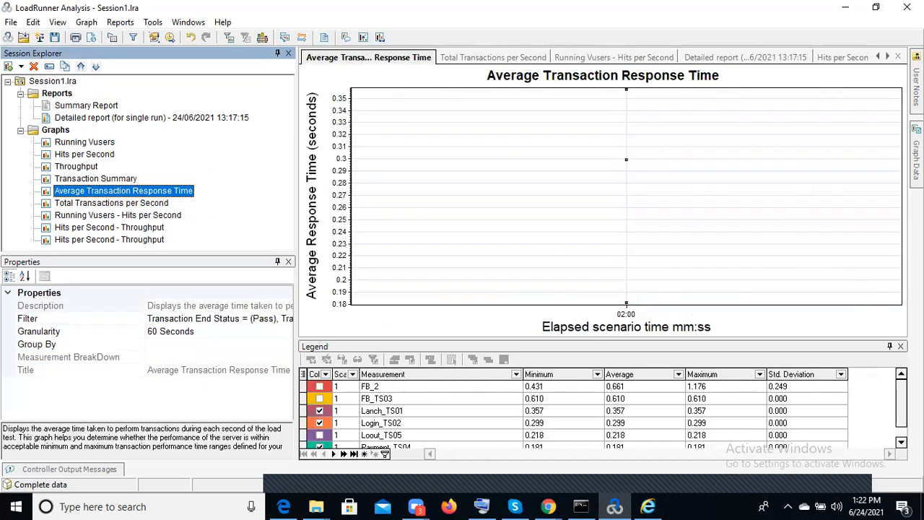
left_click_drag(901, 405, 901, 415)
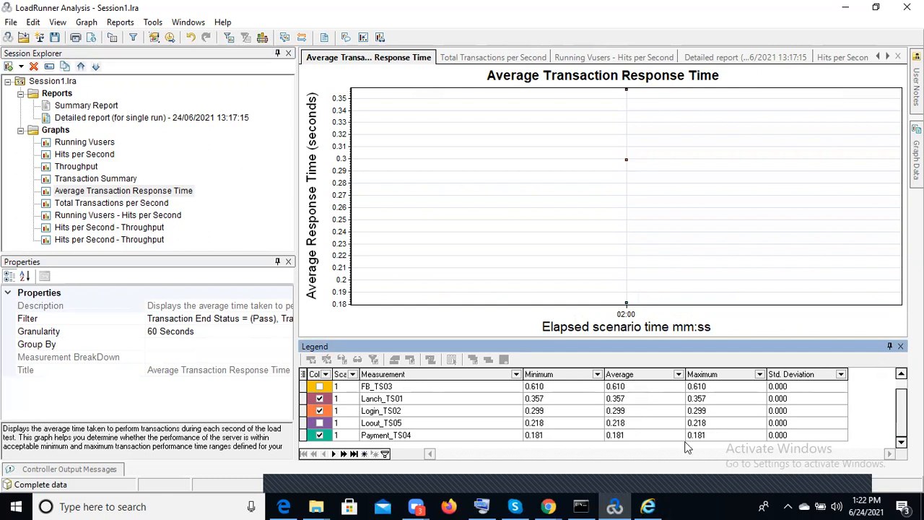
left_click_drag(901, 407, 901, 399)
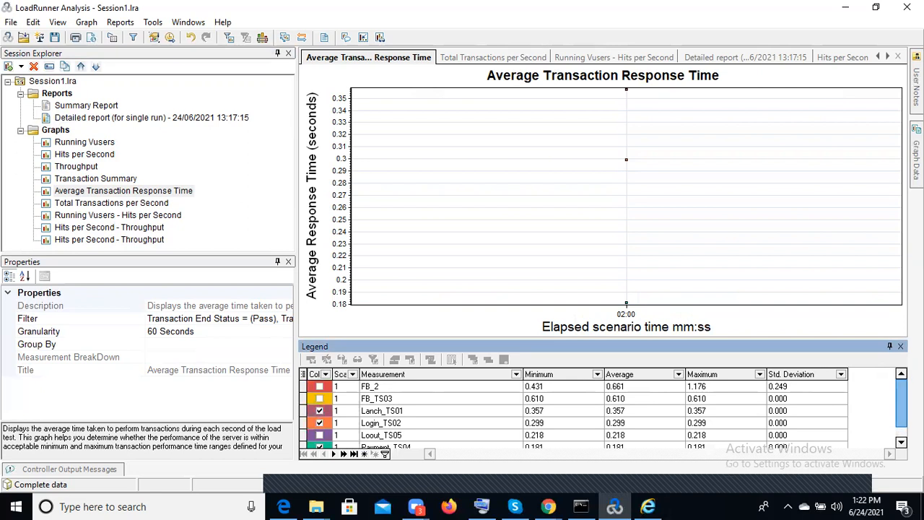
mouse_move(901, 398)
left_mouse_down()
mouse_move(901, 409)
mouse_move(901, 399)
left_mouse_up()
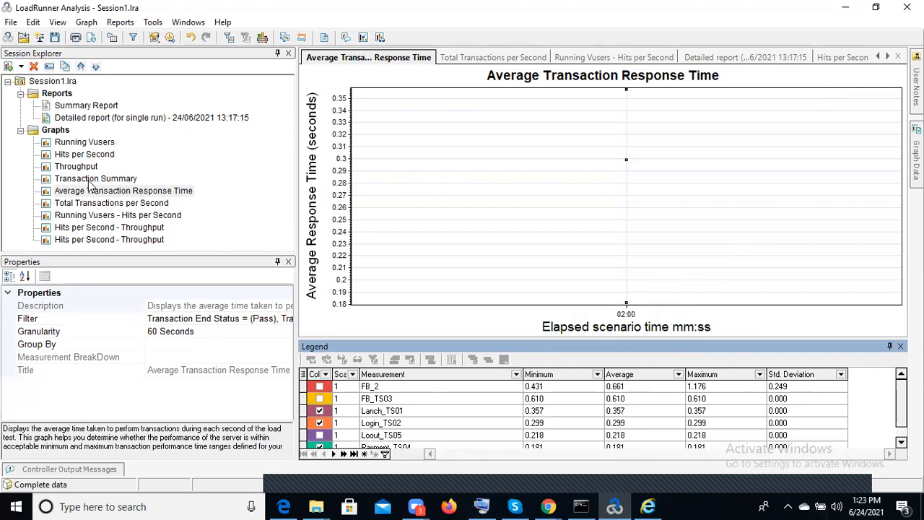
Display the overlaid Hits per Second - Throughput graph and set its granularity to 60 seconds
left_click(110, 216)
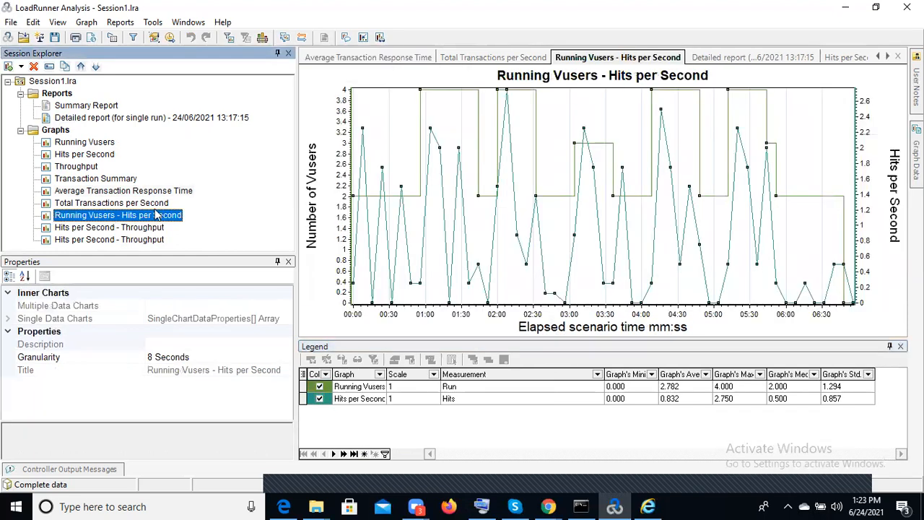
left_click(112, 228)
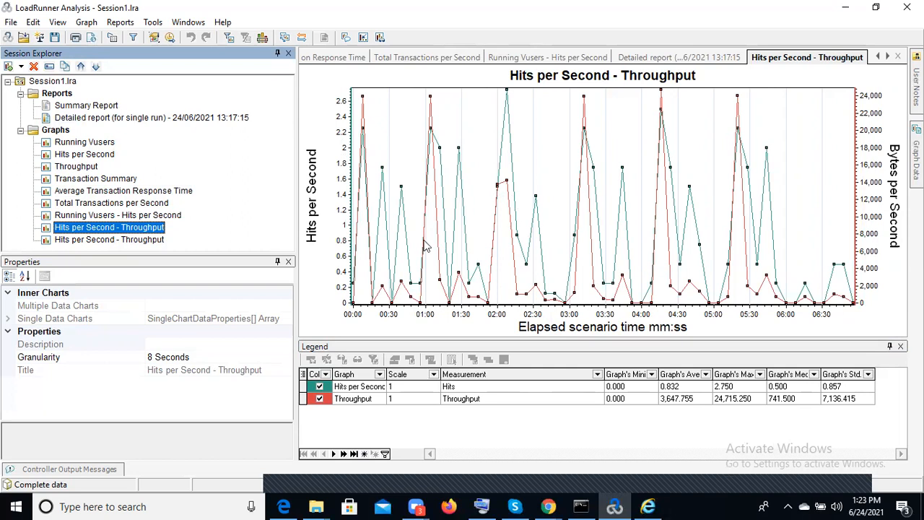
left_click(263, 39)
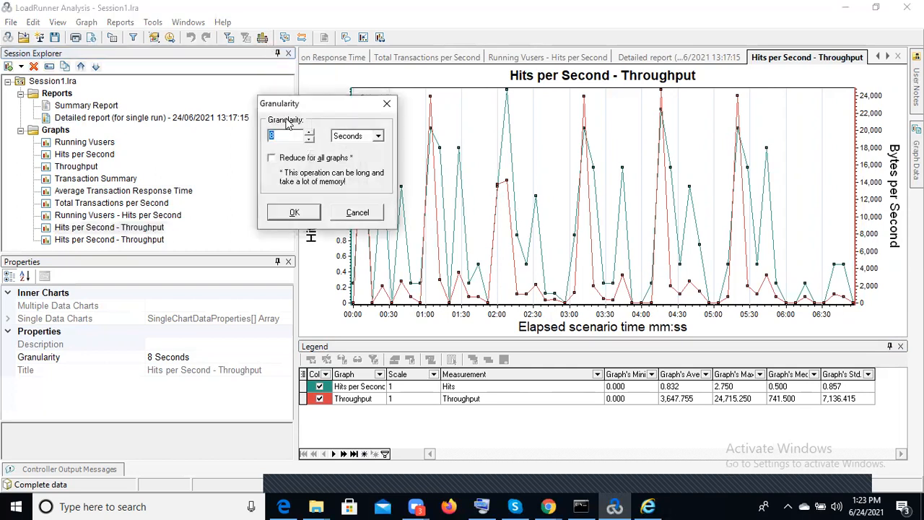
type("6")
left_click(297, 214)
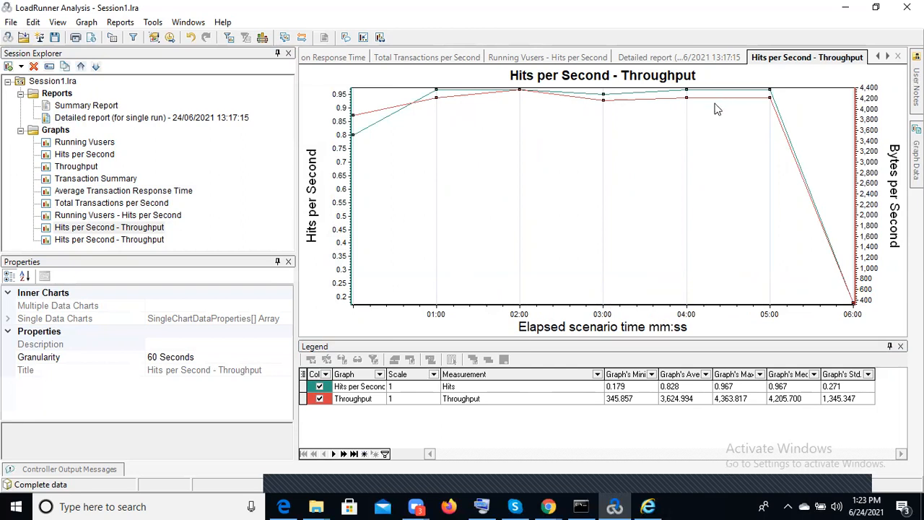
Set the granularity of the Hits per Second - Throughput graph to 10 seconds
left_click(264, 37)
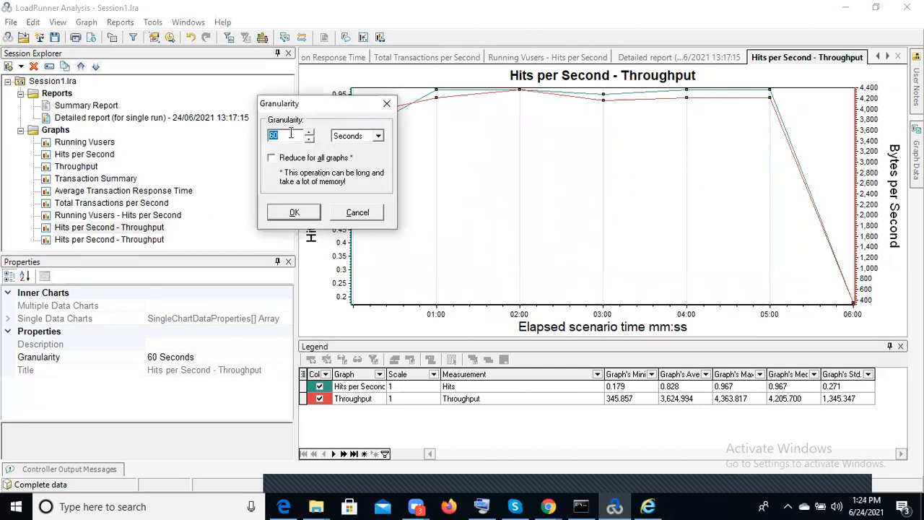
type("1")
left_click(301, 214)
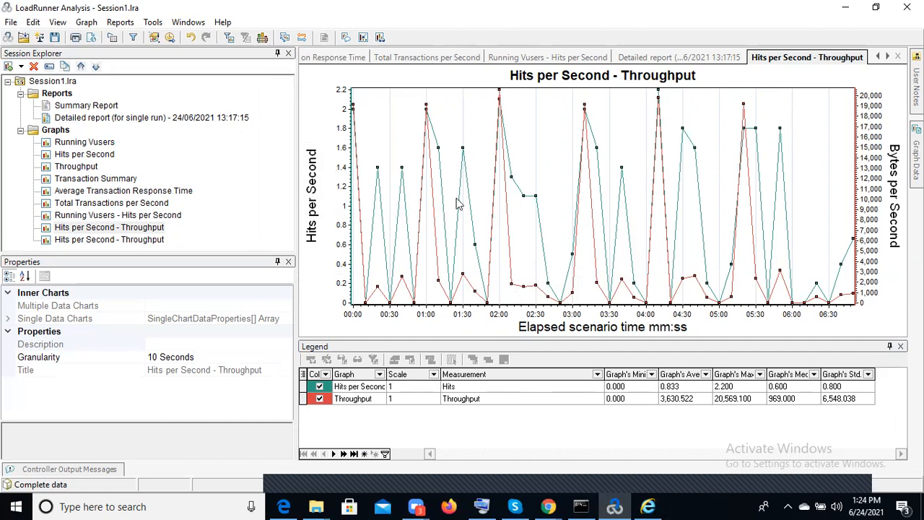
left_click(173, 335)
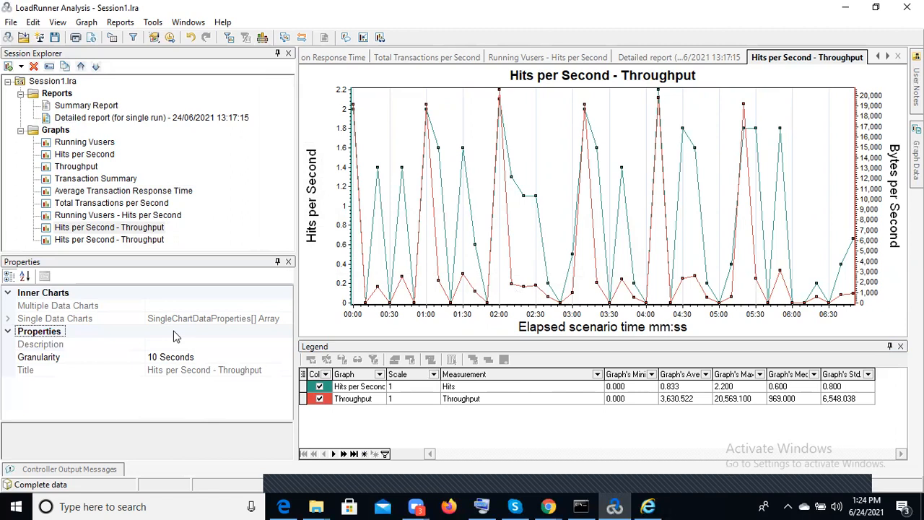
Set the granularity of the Hits per Second - Throughput graph to 20 seconds
left_click(263, 40)
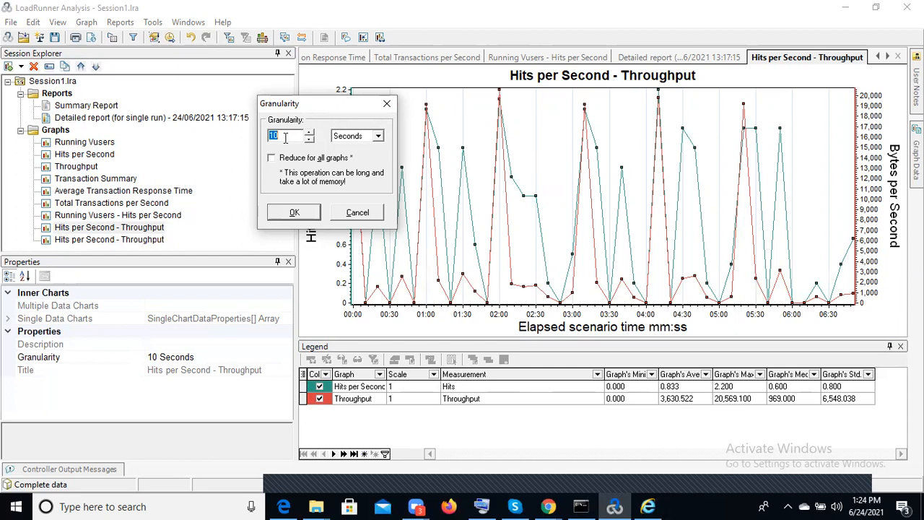
type("20")
left_click(294, 213)
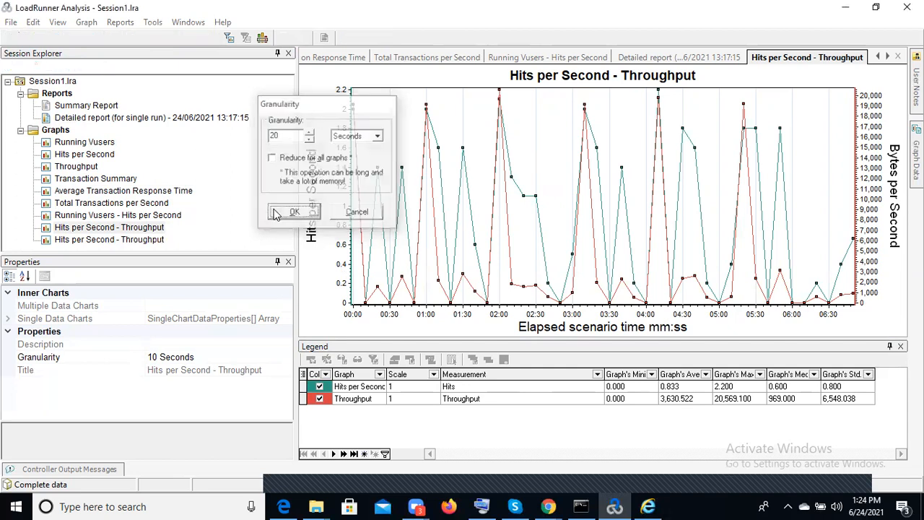